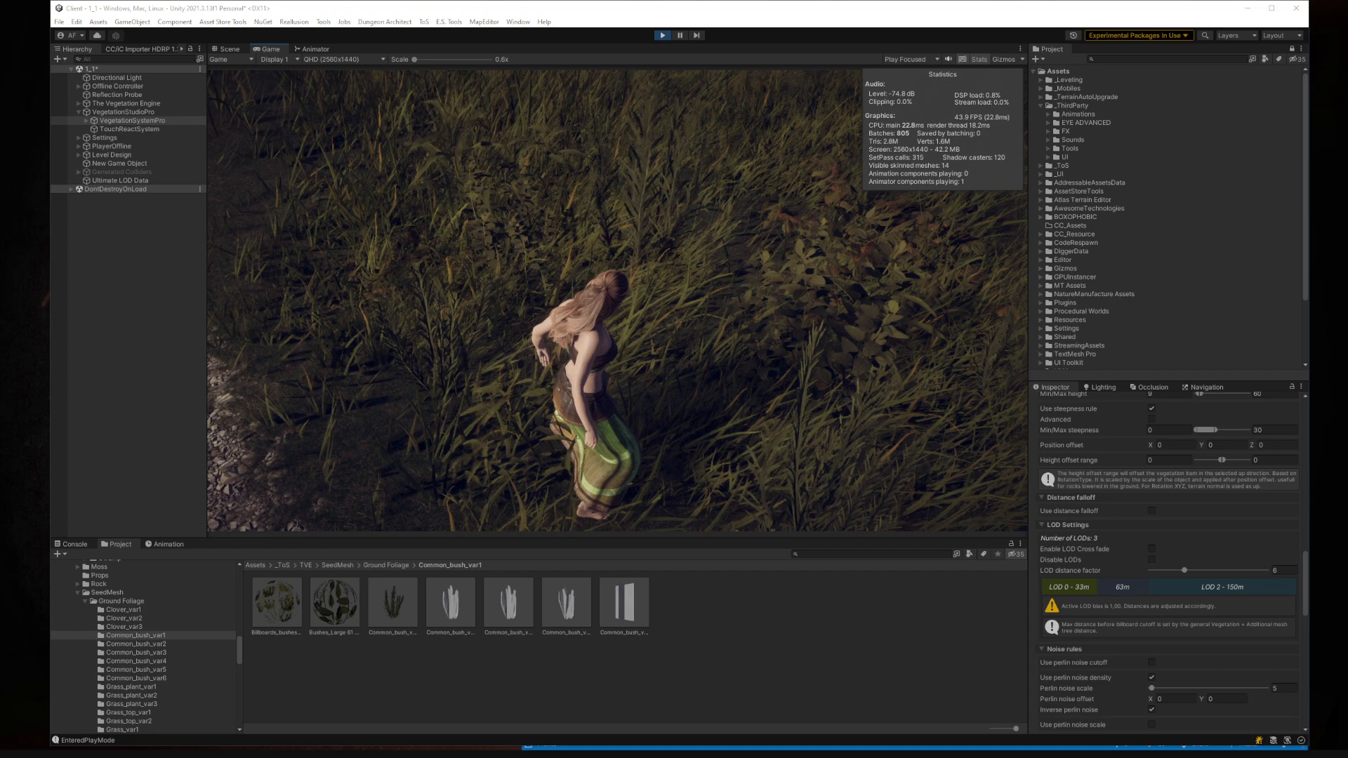
- Bring up the browser's Ground Foliage Vol. 2 page on the Unity Asset Store and look through its preview images
left_click_drag(1347, 70, 421, 29)
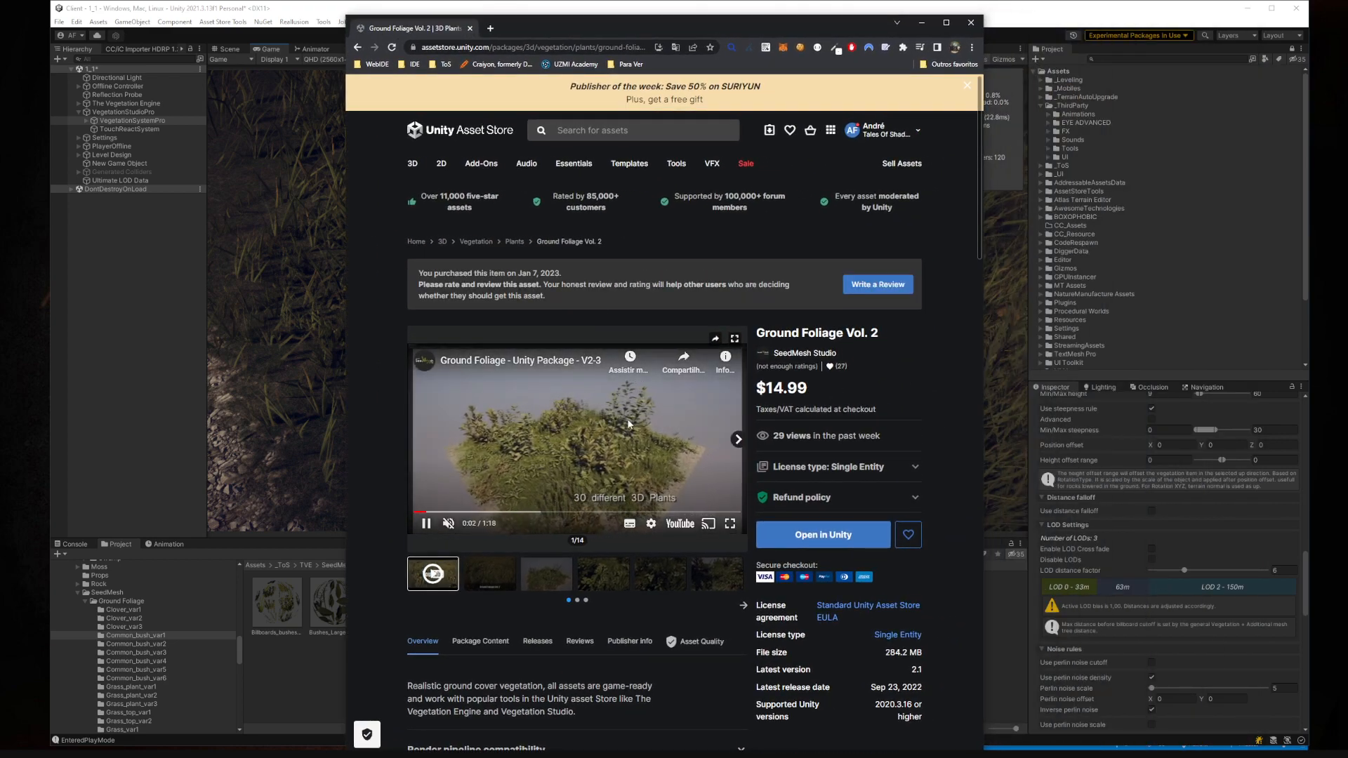
left_click(614, 576)
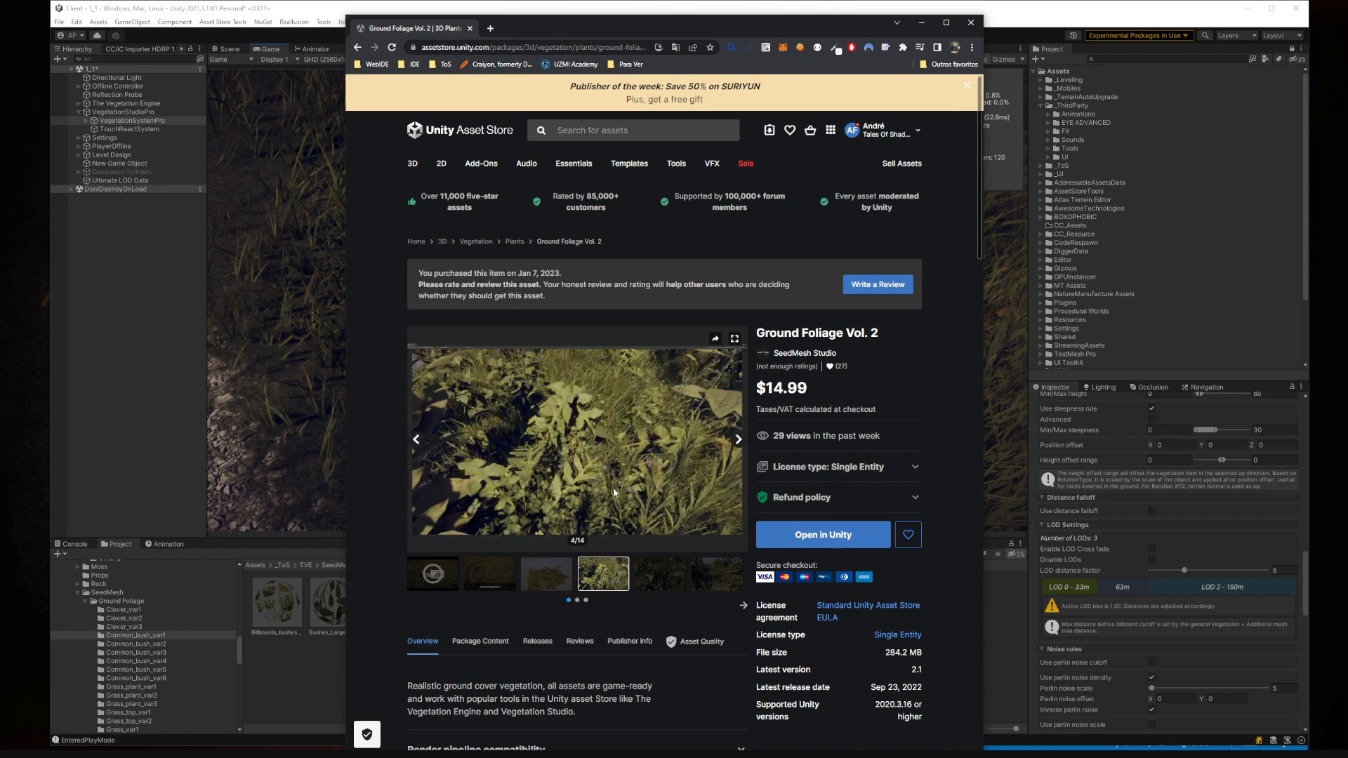
left_click(739, 439)
left_click(739, 440)
left_click(739, 439)
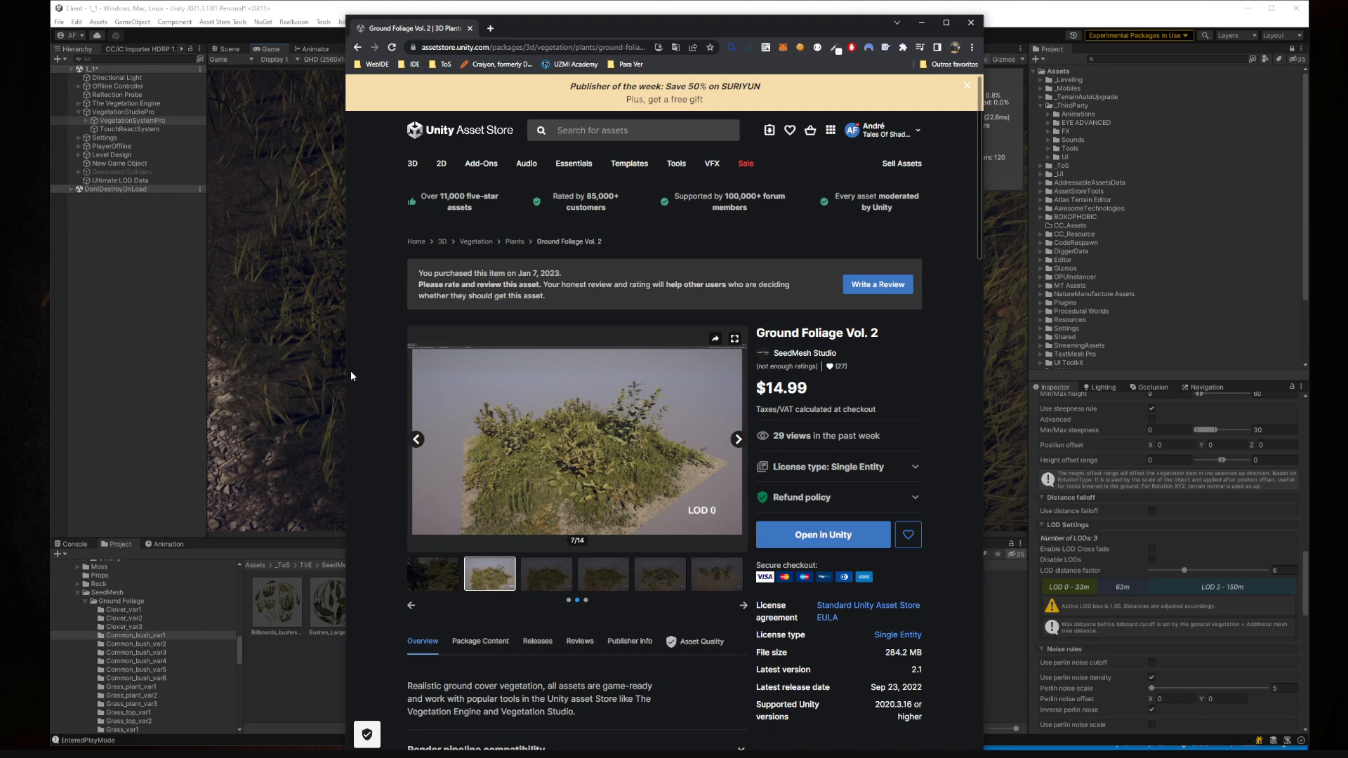
- Return to the Unity editor and examine the foliage around the character in the running game from several angles and distances
left_click(117, 309)
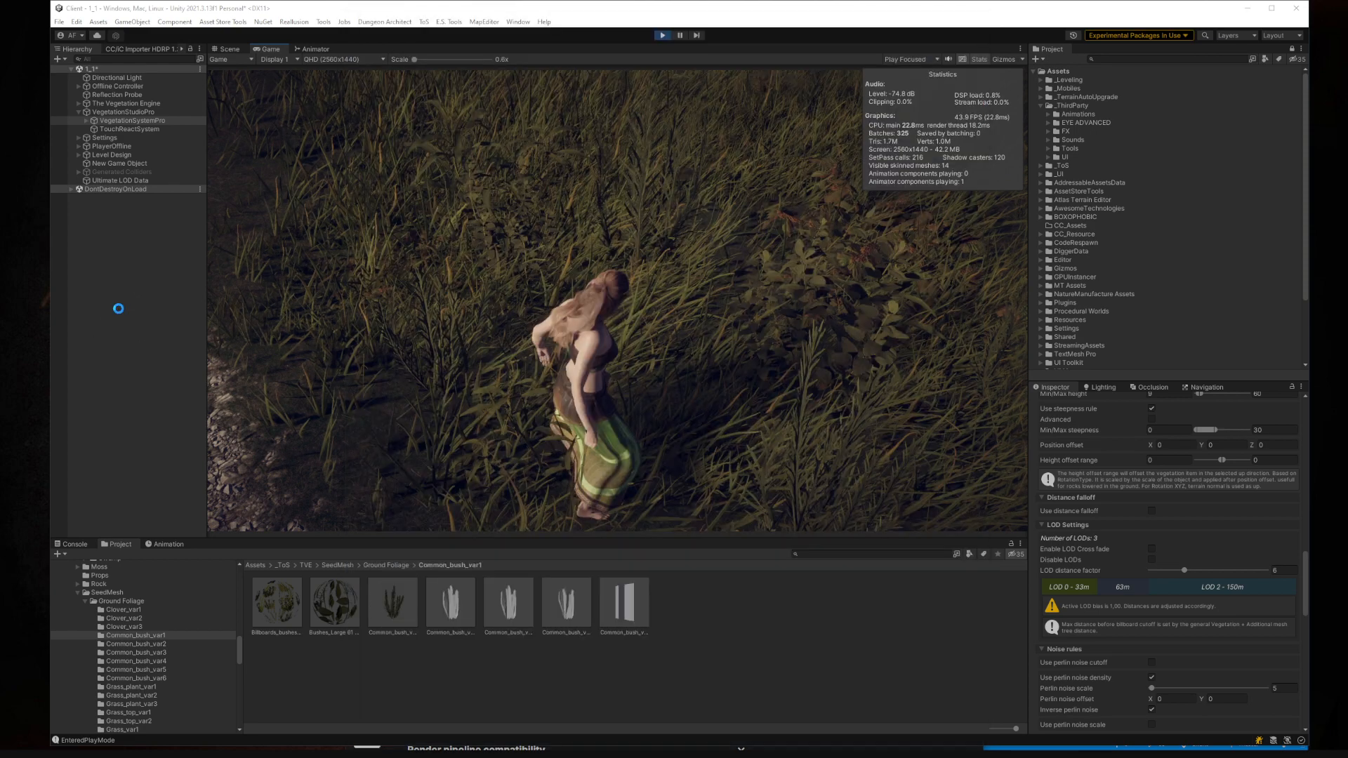
right_click_drag(394, 352, 490, 352)
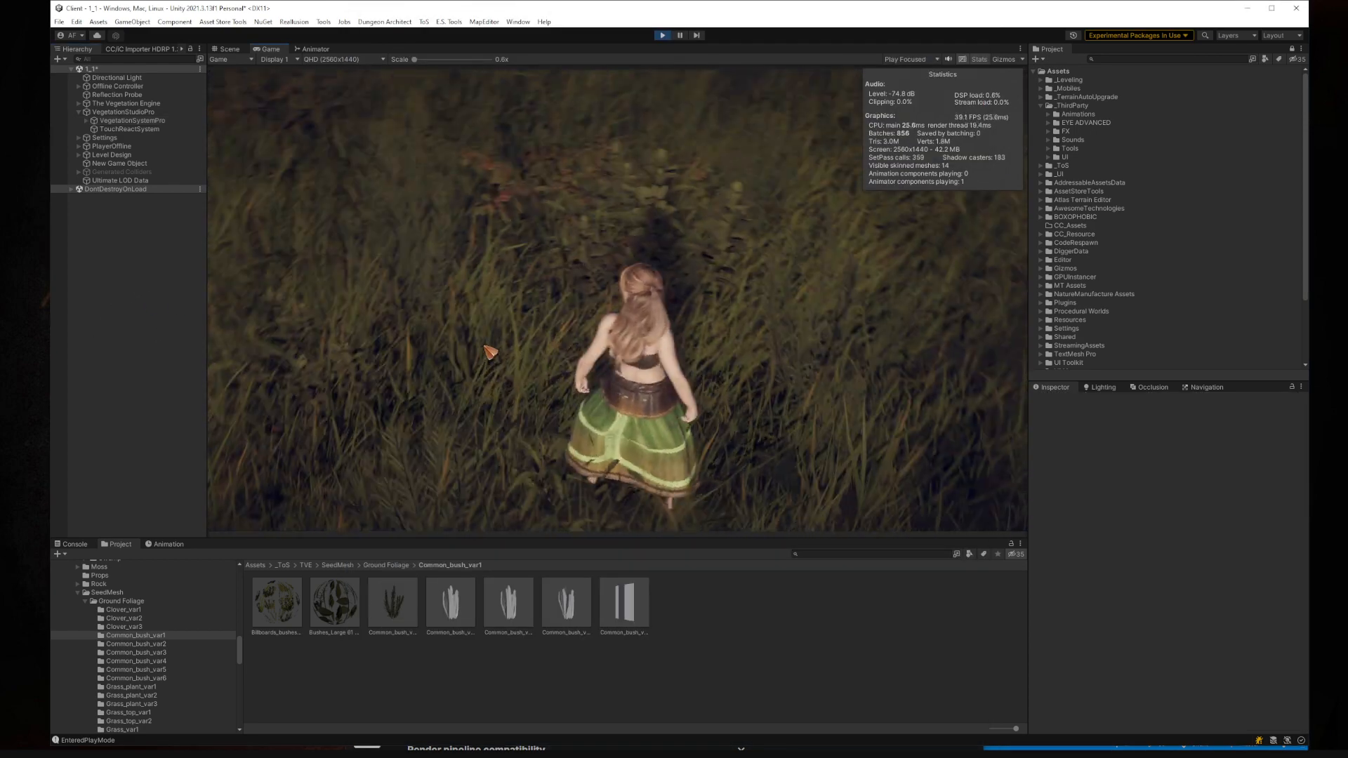
scroll(490, 351, "down", 1)
scroll(492, 353, "down", 4)
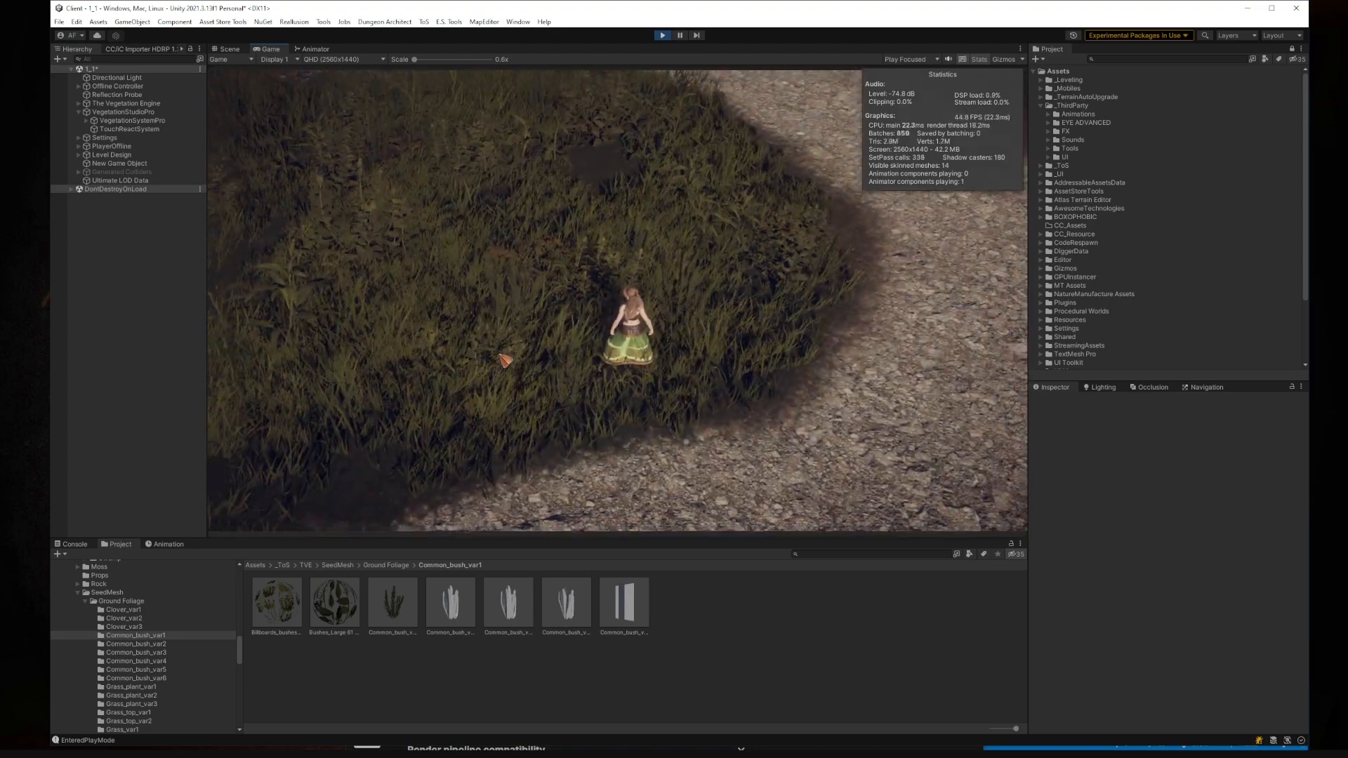
right_click_drag(583, 337, 627, 325)
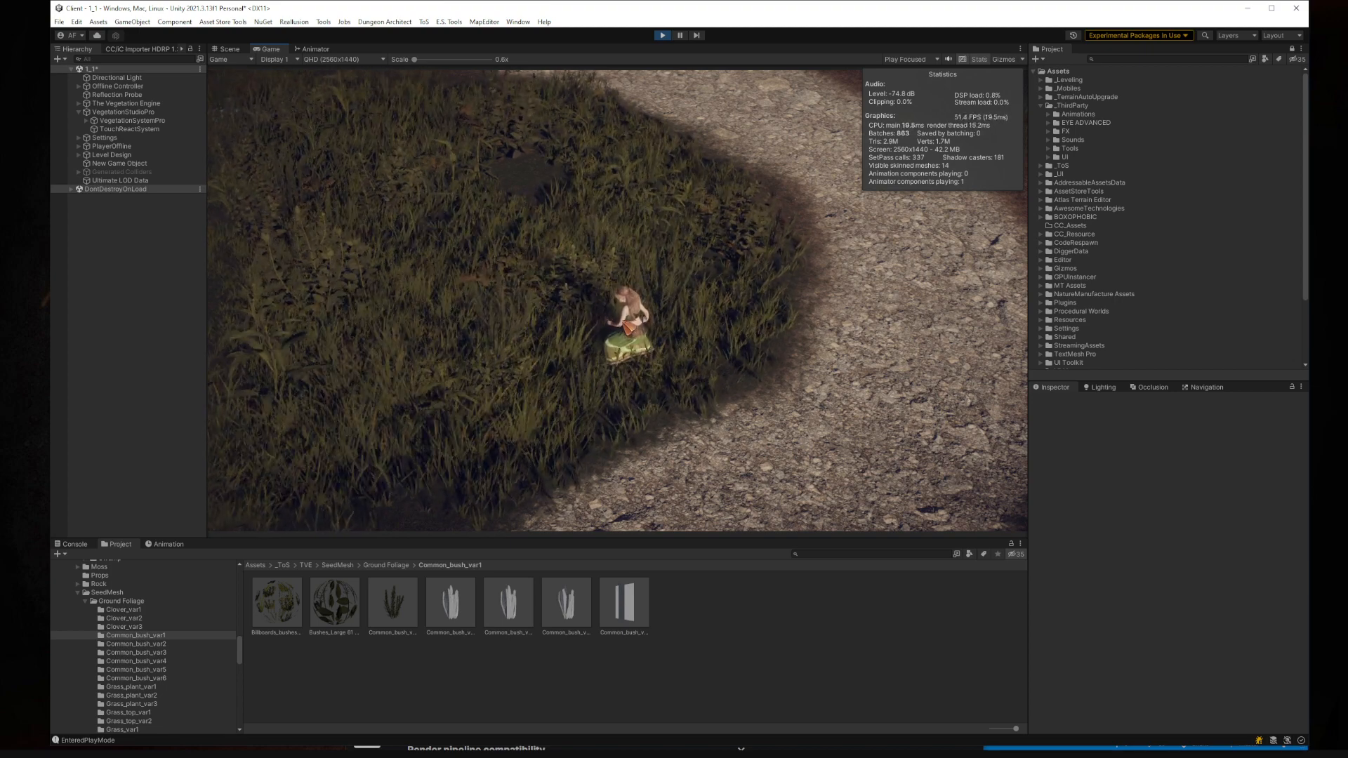
middle_click_drag(734, 346, 689, 353)
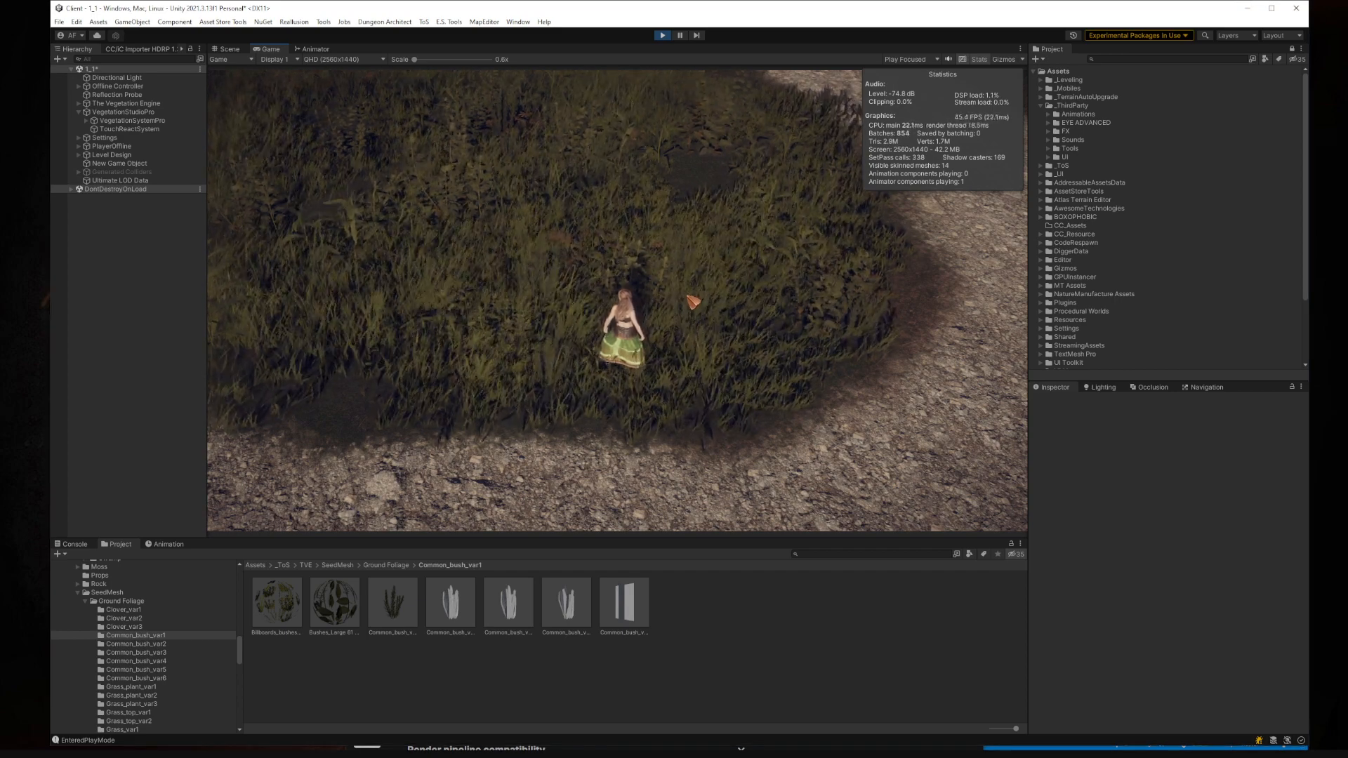
middle_click_drag(687, 296, 747, 290)
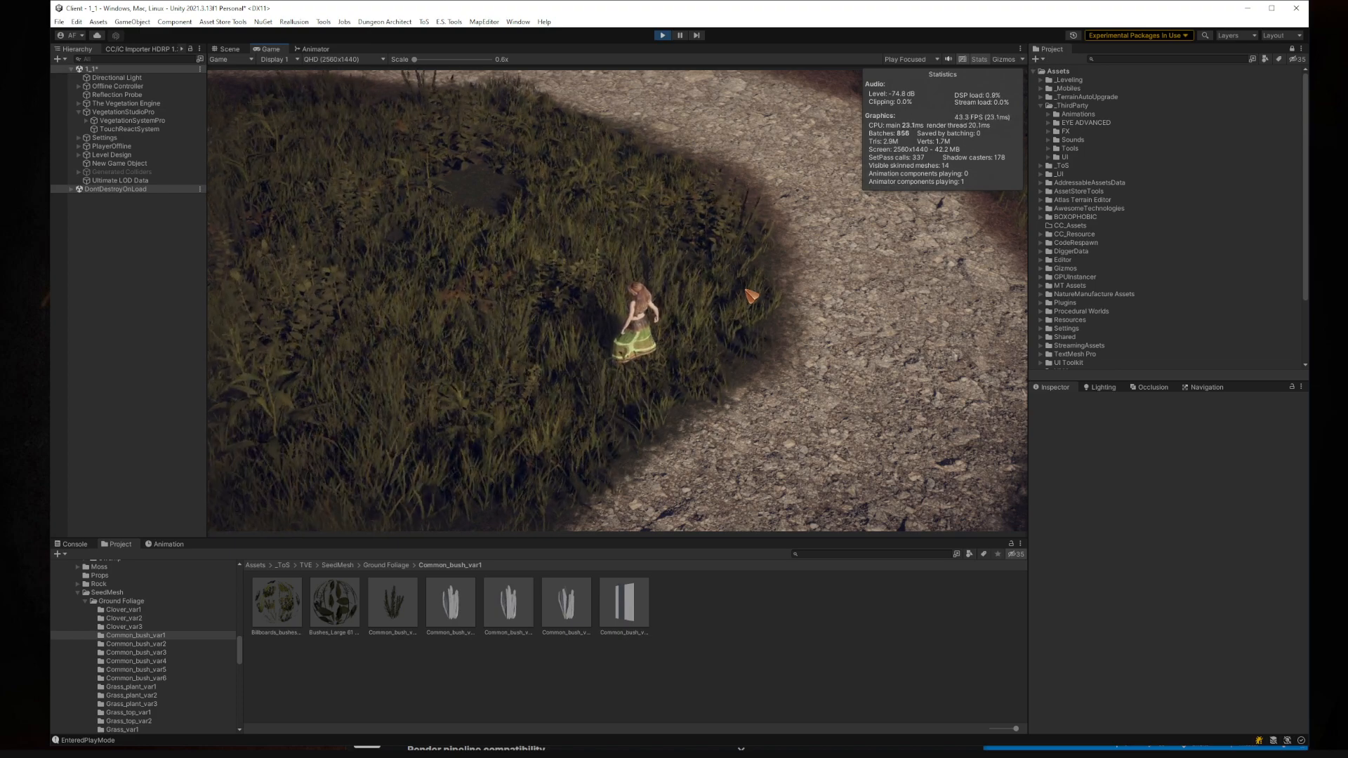
middle_click_drag(751, 295, 822, 322)
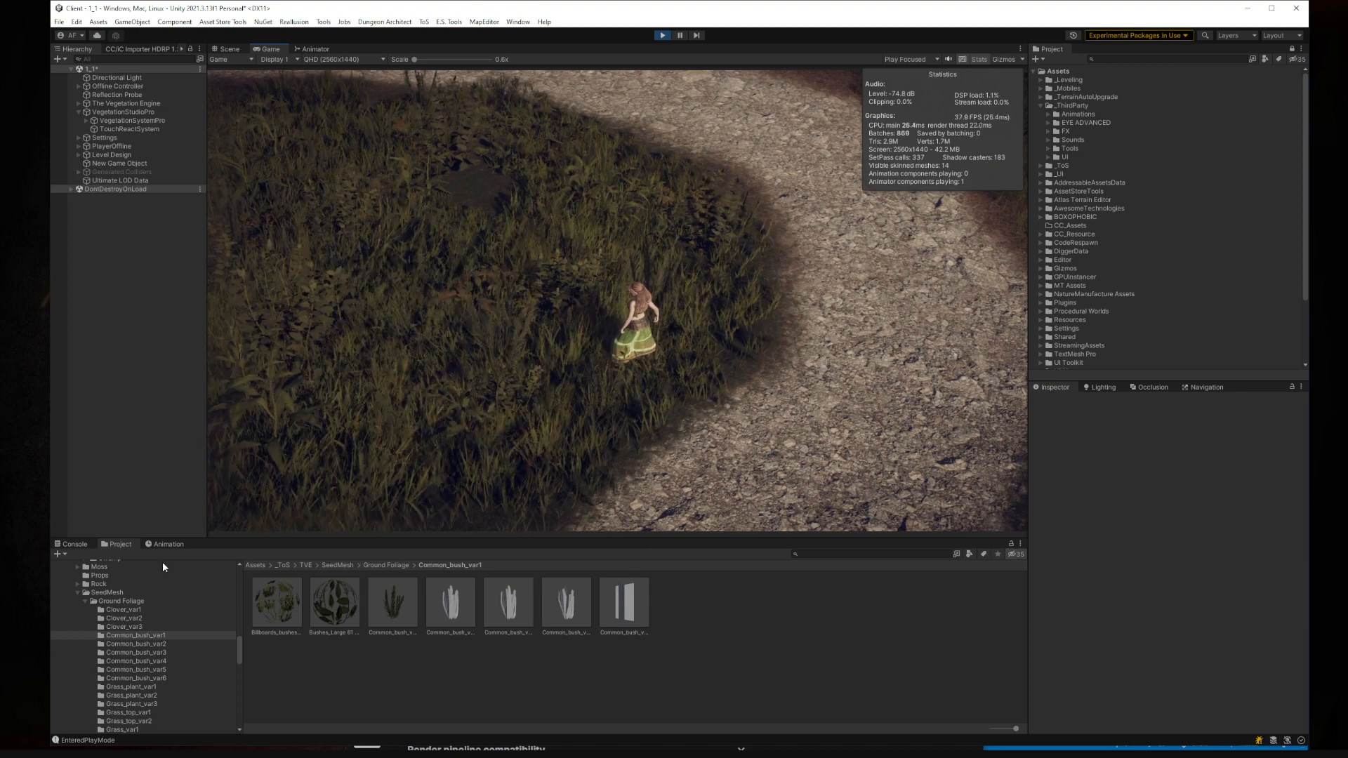
- Disable run-time spawn for all five vegetation items of VegetationSystemPro, from Grass_var1 and the ground weeds through Common_bush_var1
left_click(84, 601)
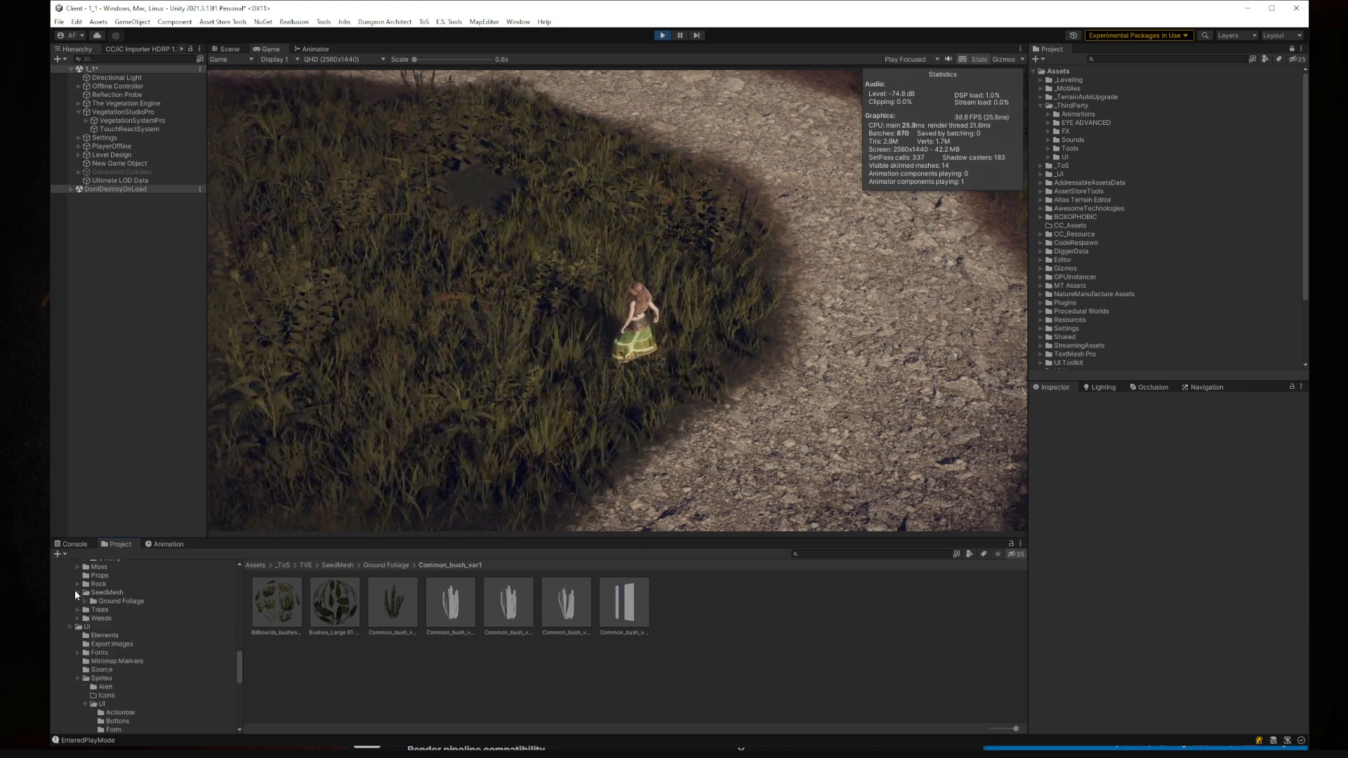
left_click(128, 120)
scroll(1207, 617, "down", 6)
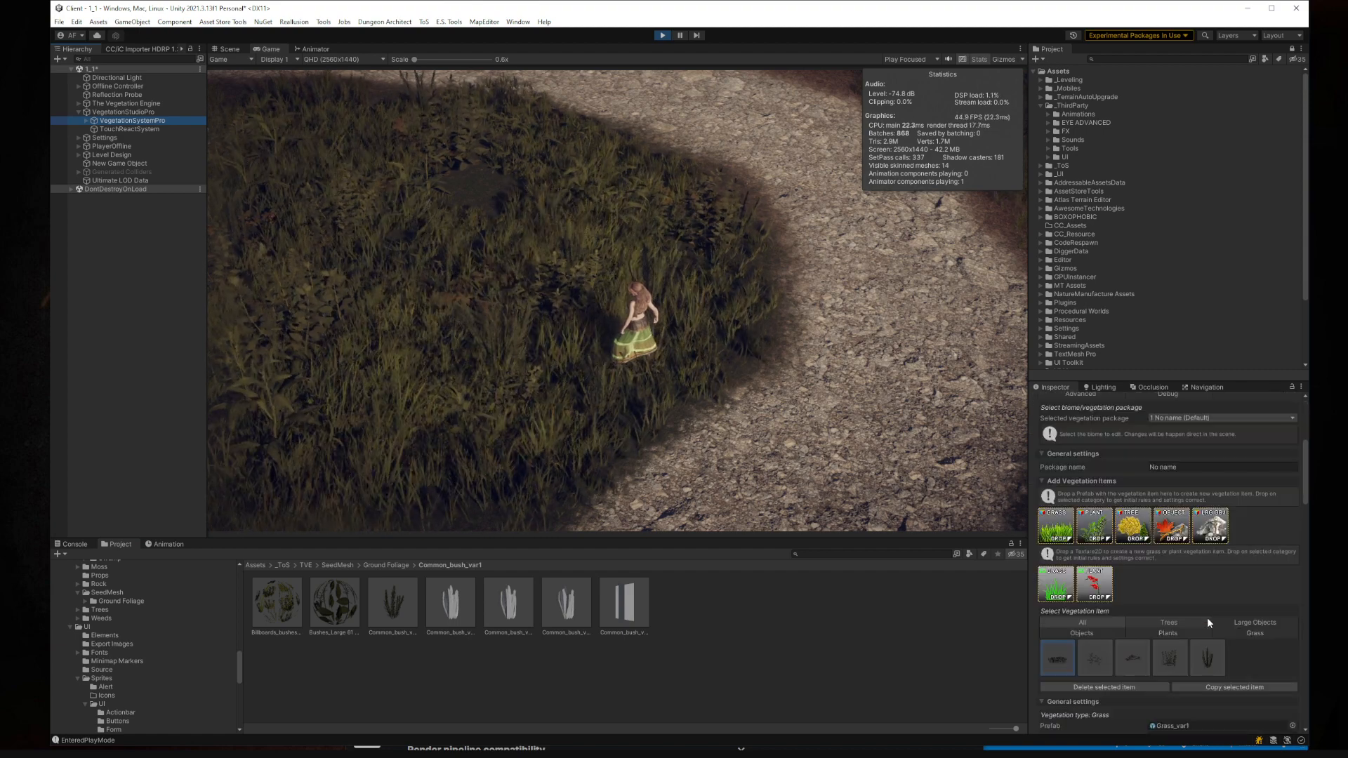
scroll(1207, 617, "down", 3)
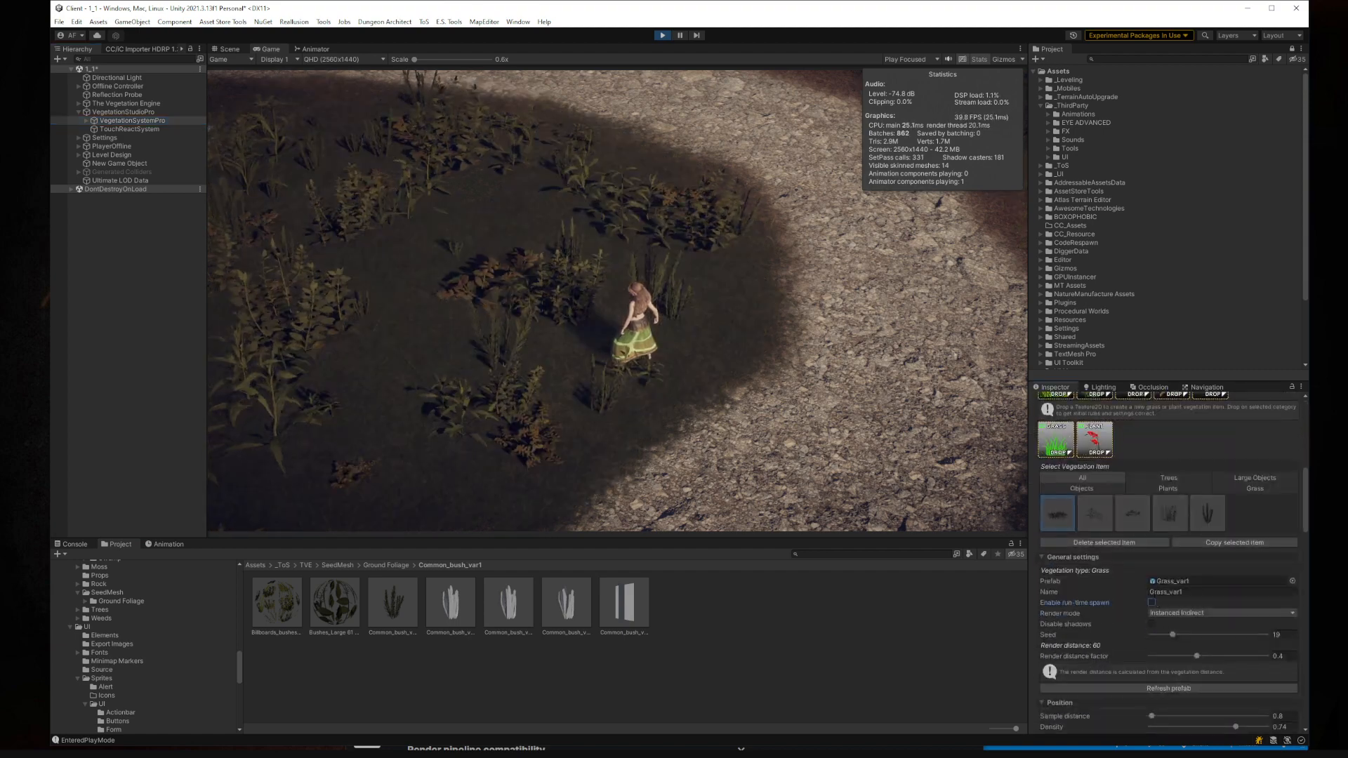
left_click(1125, 517)
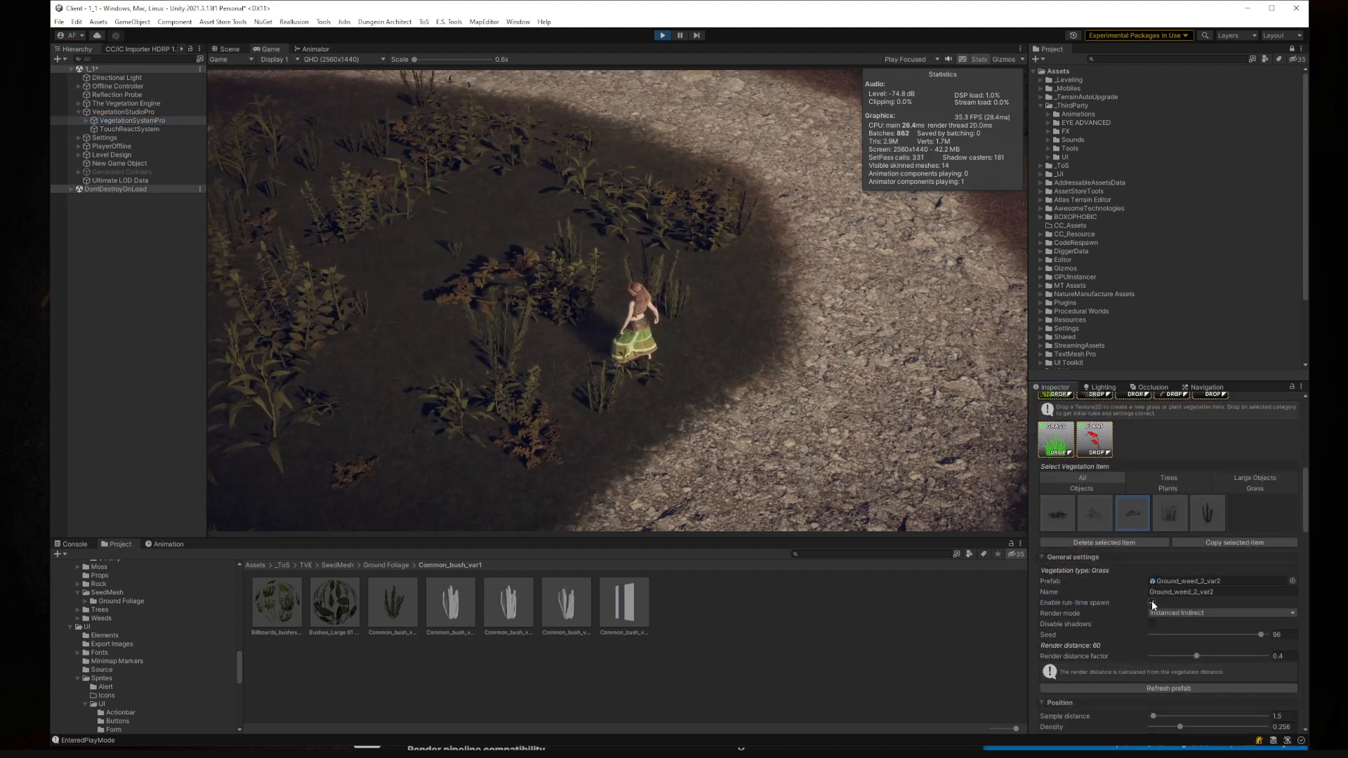
left_click(1113, 523)
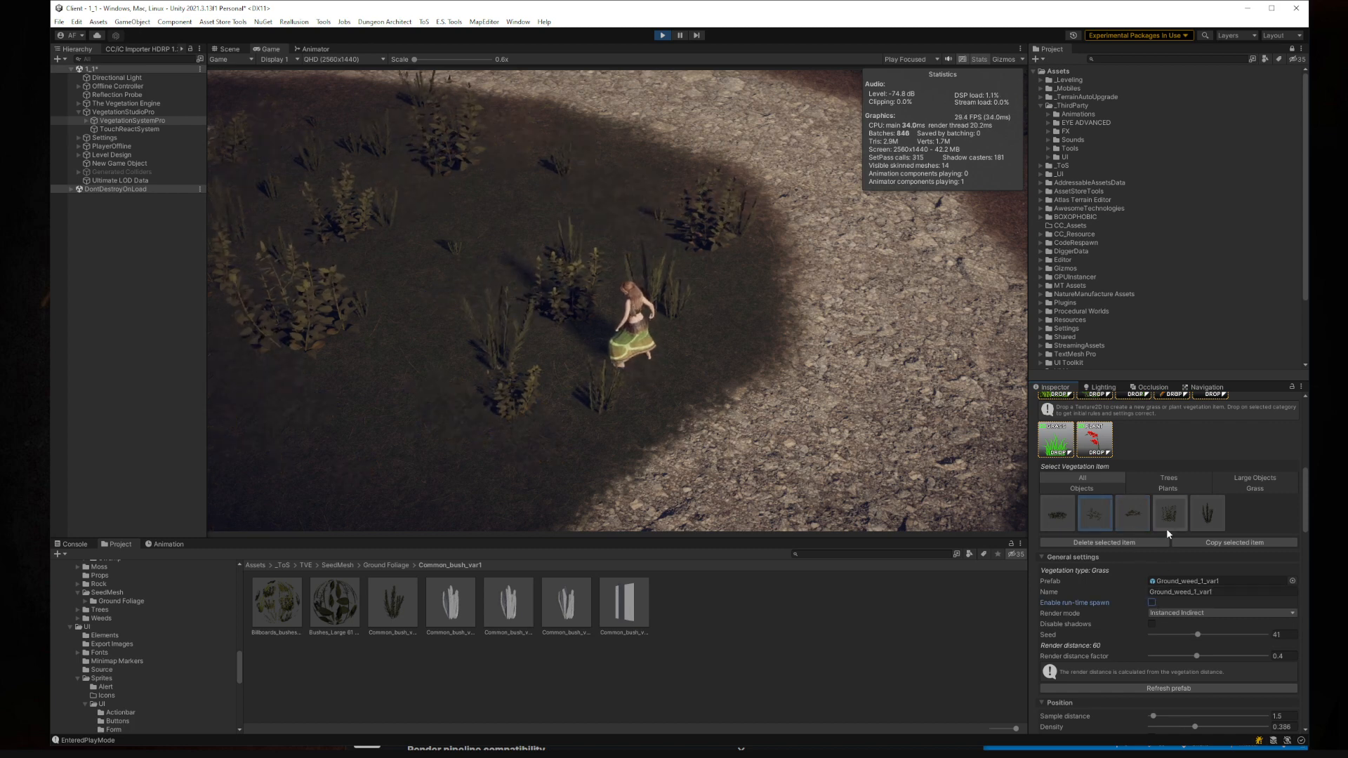
left_click(1208, 514)
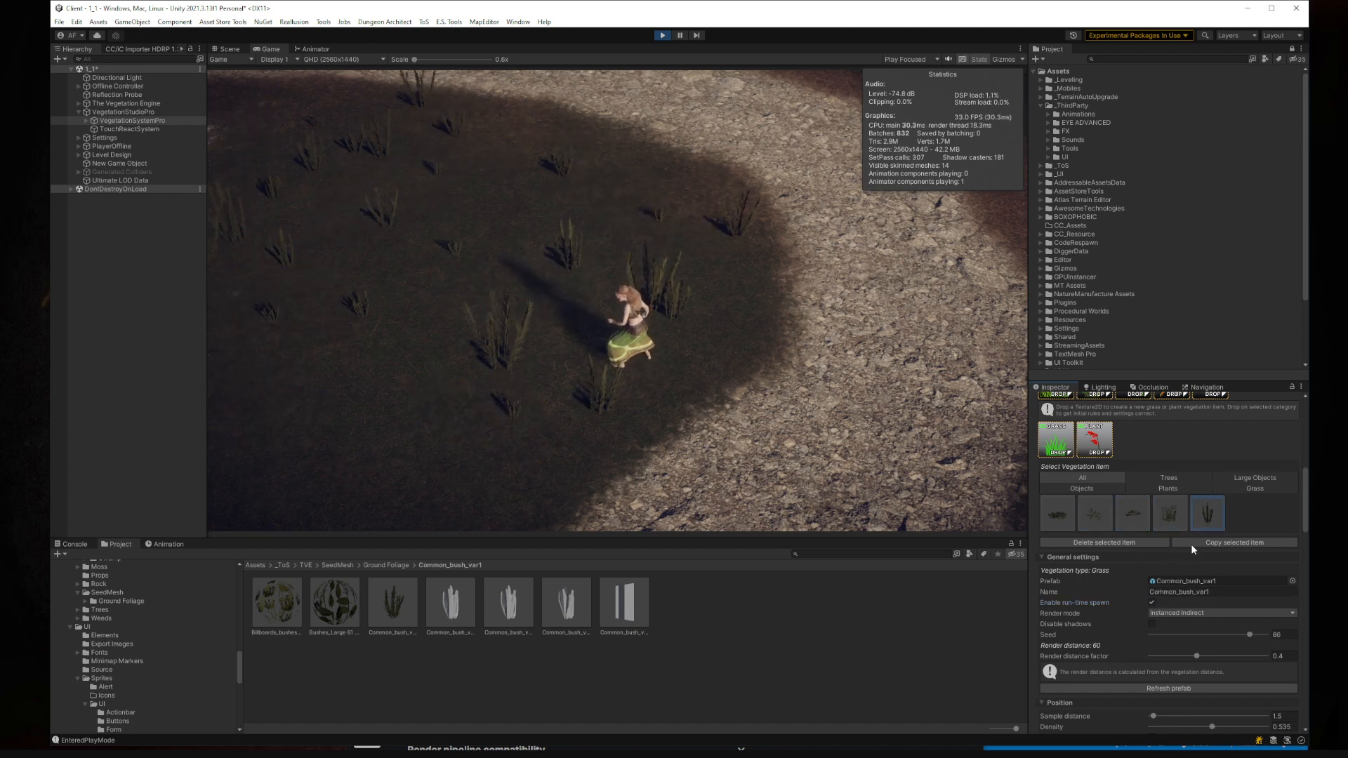
left_click(1152, 602)
- Open the Forest grass folder under _ToS/TVE/Grass in the project assets and collapse its subfolders
scroll(134, 668, "down", 5)
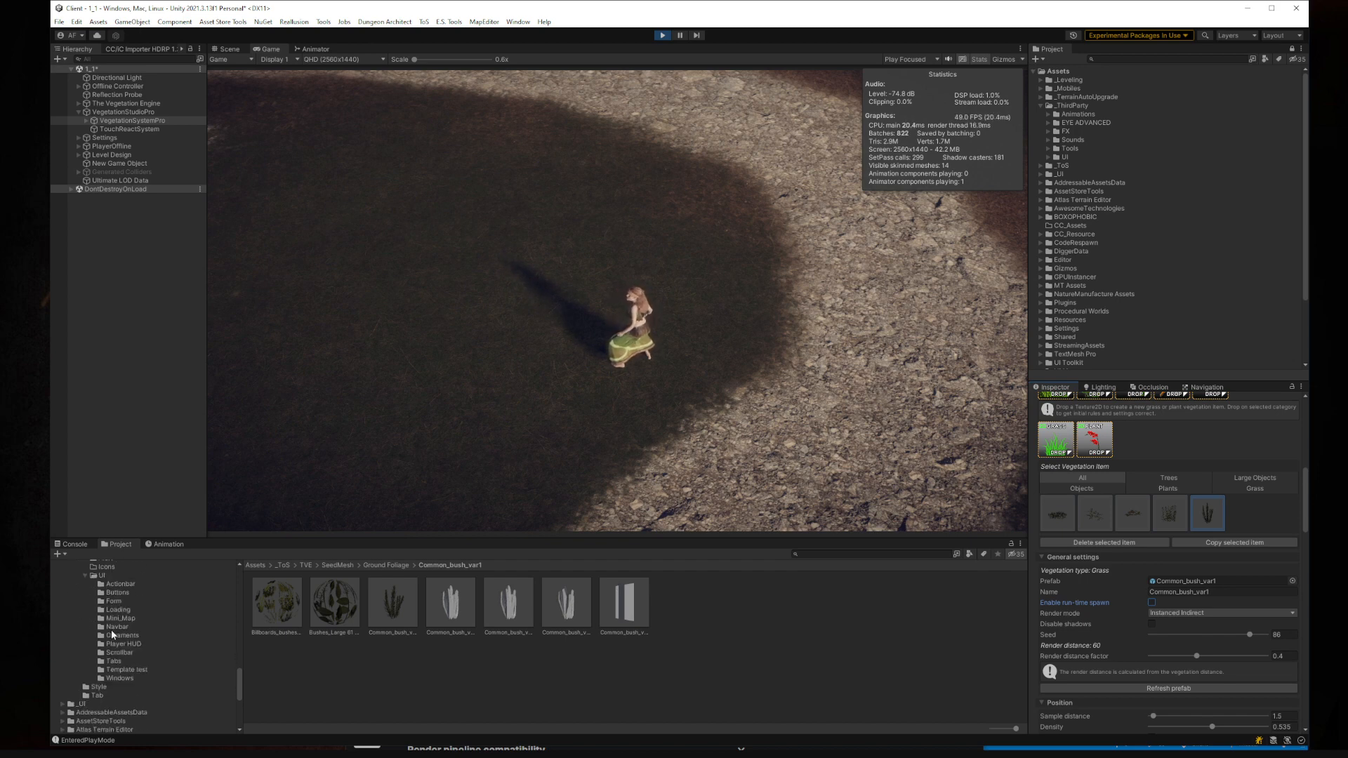
scroll(118, 608, "up", 4)
scroll(119, 612, "up", 8)
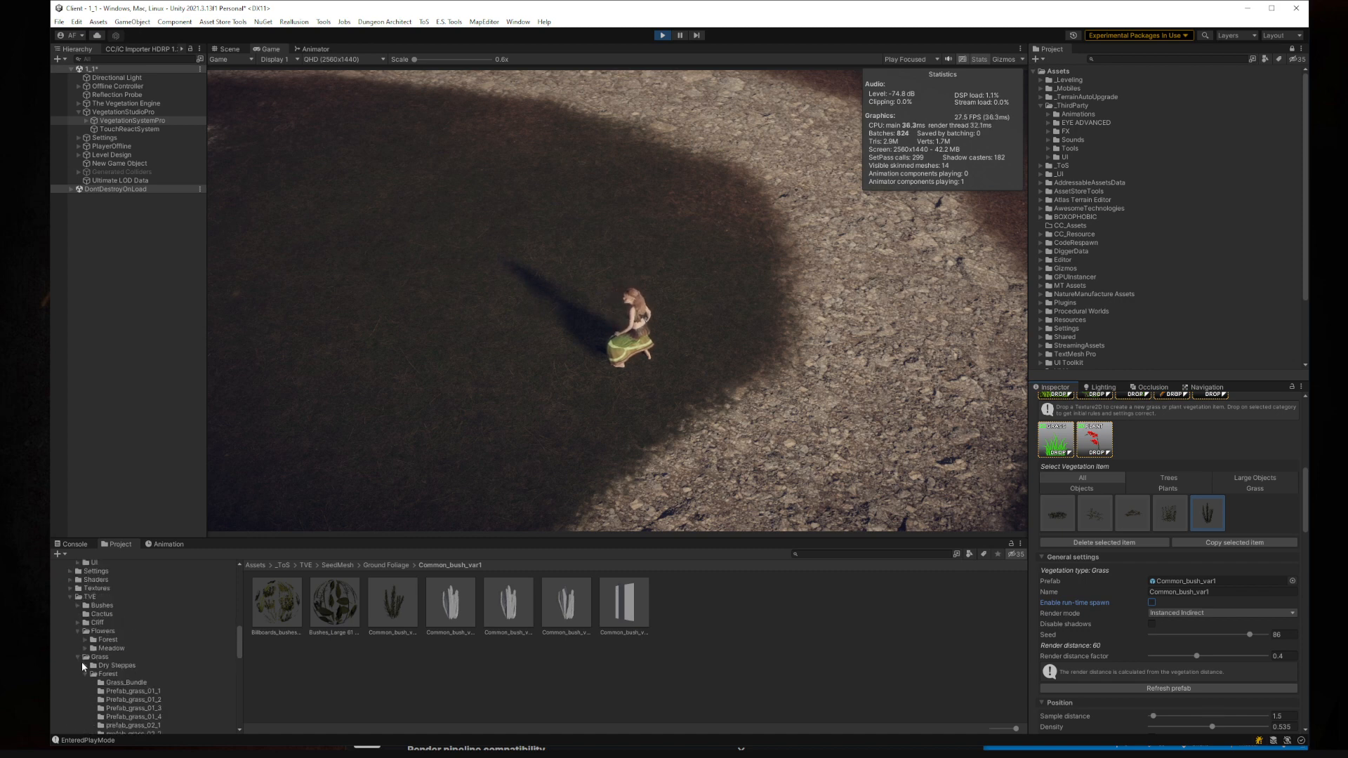
left_click(85, 675)
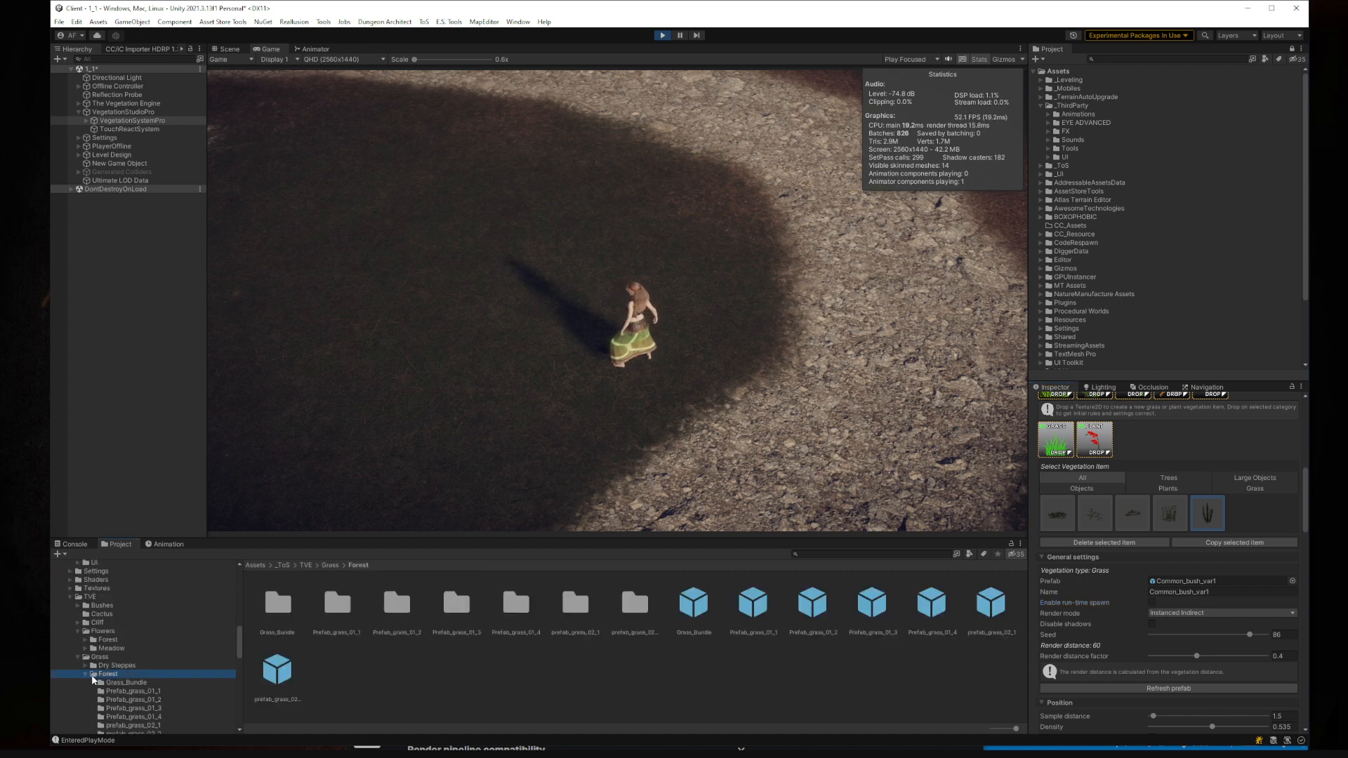
left_click(85, 674)
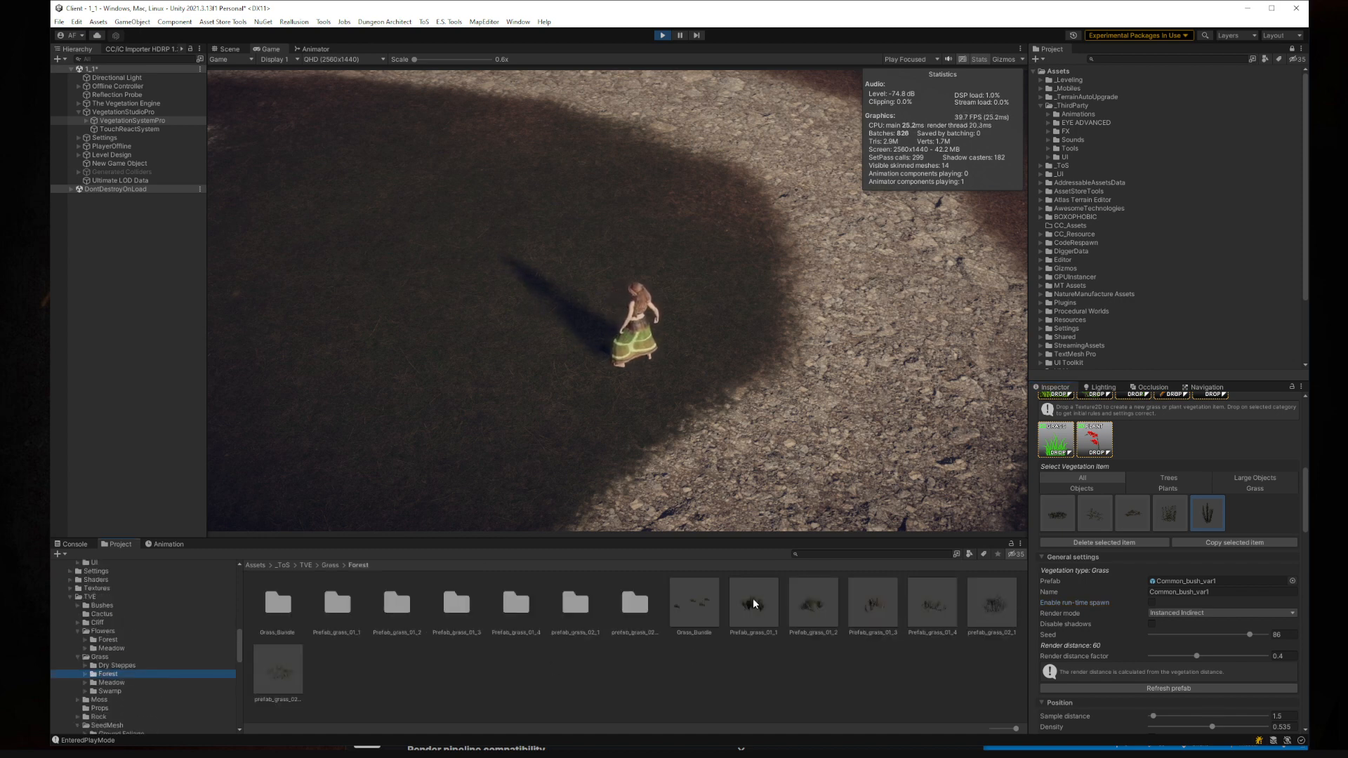
- Re-enable run-time spawn for the first vegetation item and replace its prefab with Prefab_grass_01_1
left_click(1059, 517)
left_click(1152, 603)
left_click_drag(816, 614, 1173, 587)
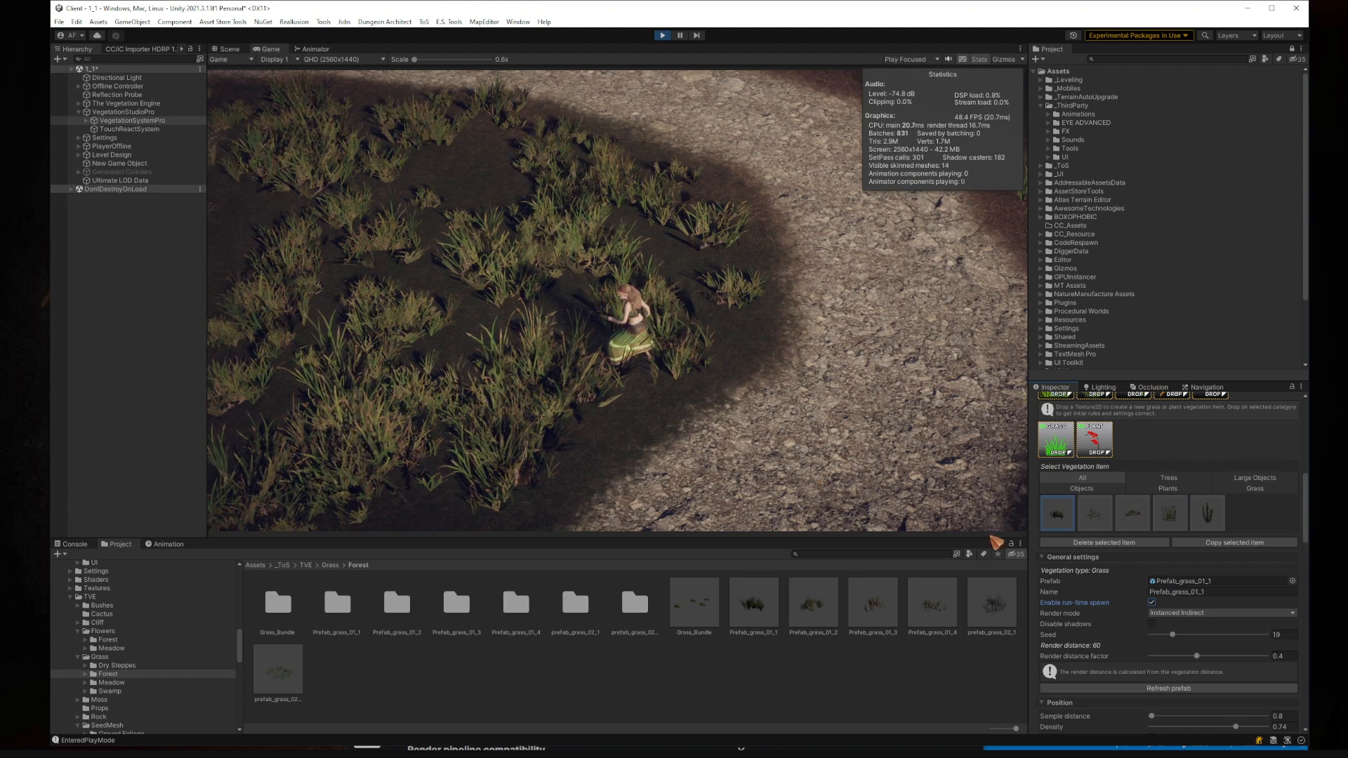
- Try prefab_grass_02_1 and Prefab_grass_01_2 as the first vegetation item's prefab
left_click_drag(788, 618, 1203, 582)
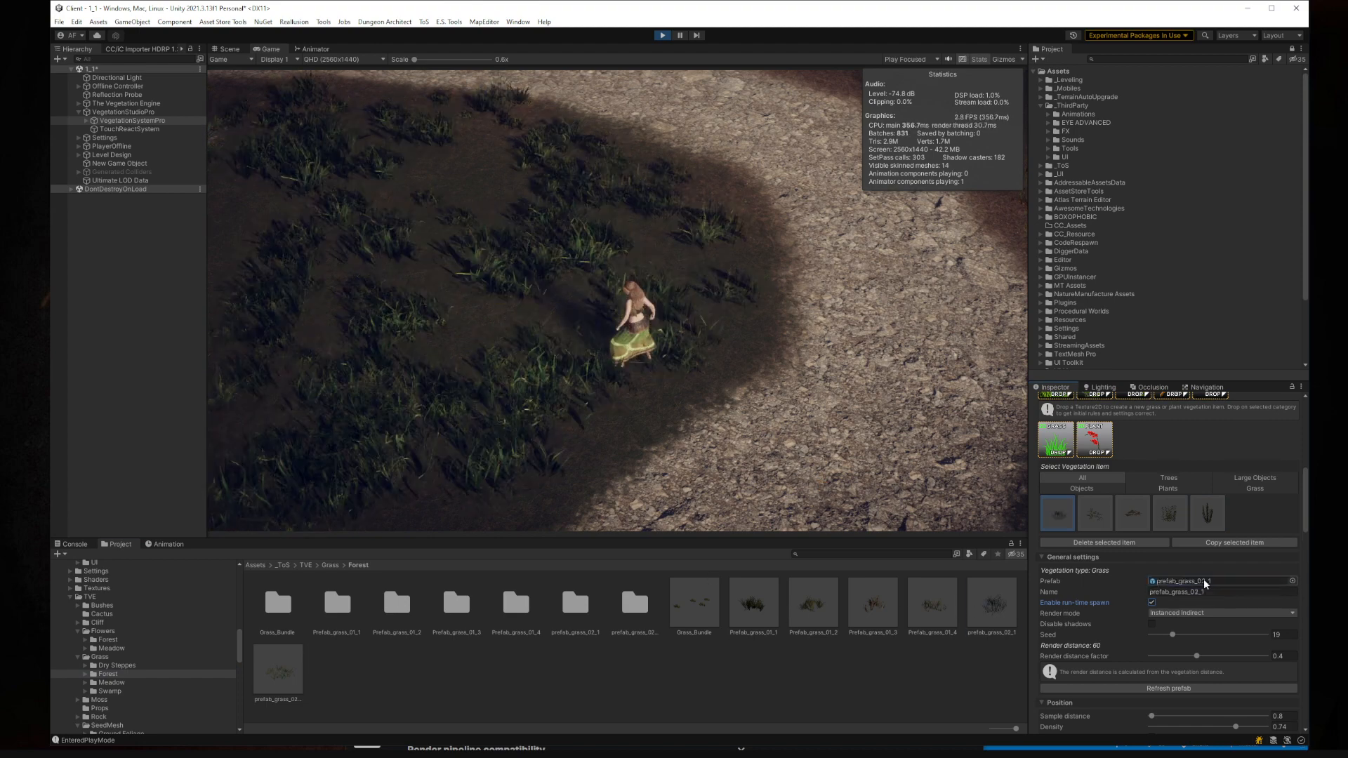
mouse_move(702, 605)
left_mouse_down()
mouse_move(1187, 583)
mouse_move(717, 601)
left_mouse_up()
left_click_drag(827, 598, 1222, 591)
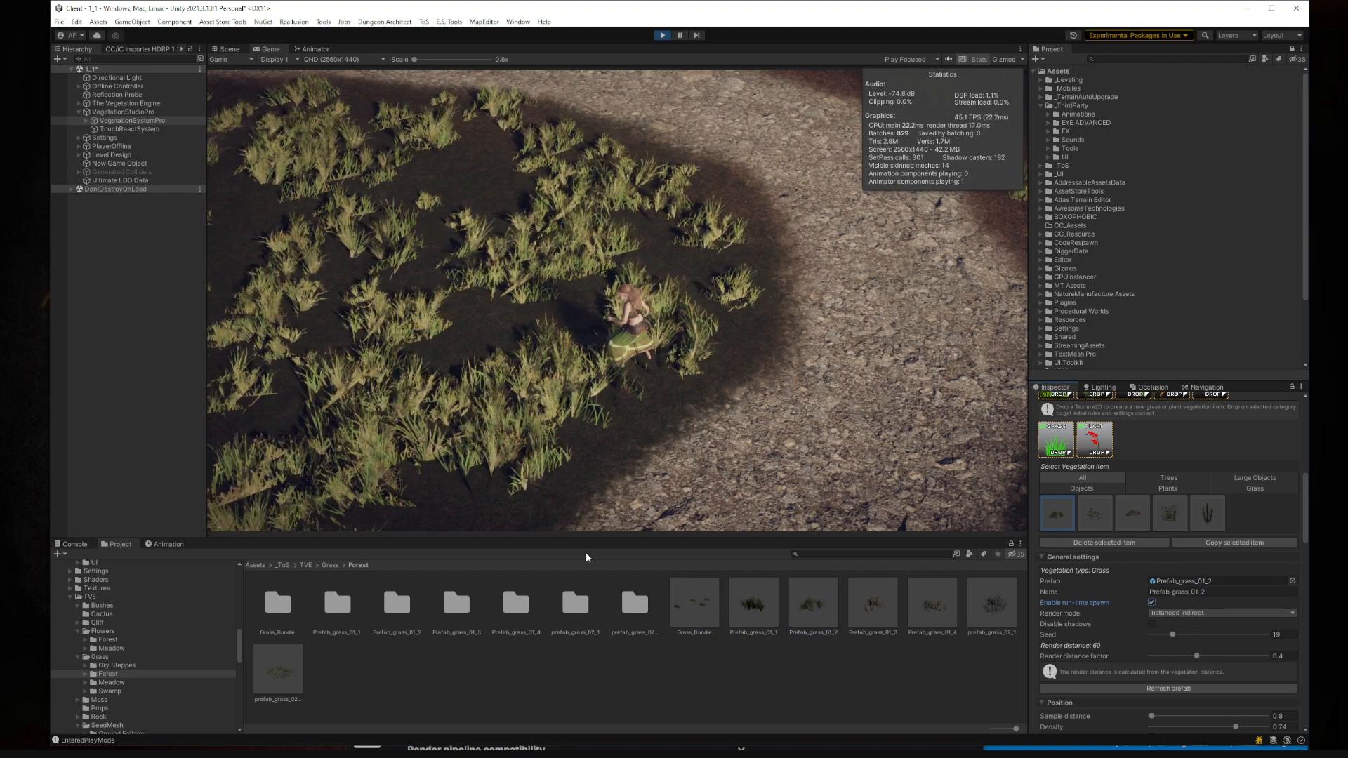
- Examine the Prefab_grass_01_2 grass in the running game and review its position, scale, height and steepness settings
middle_click_drag(733, 316, 666, 360)
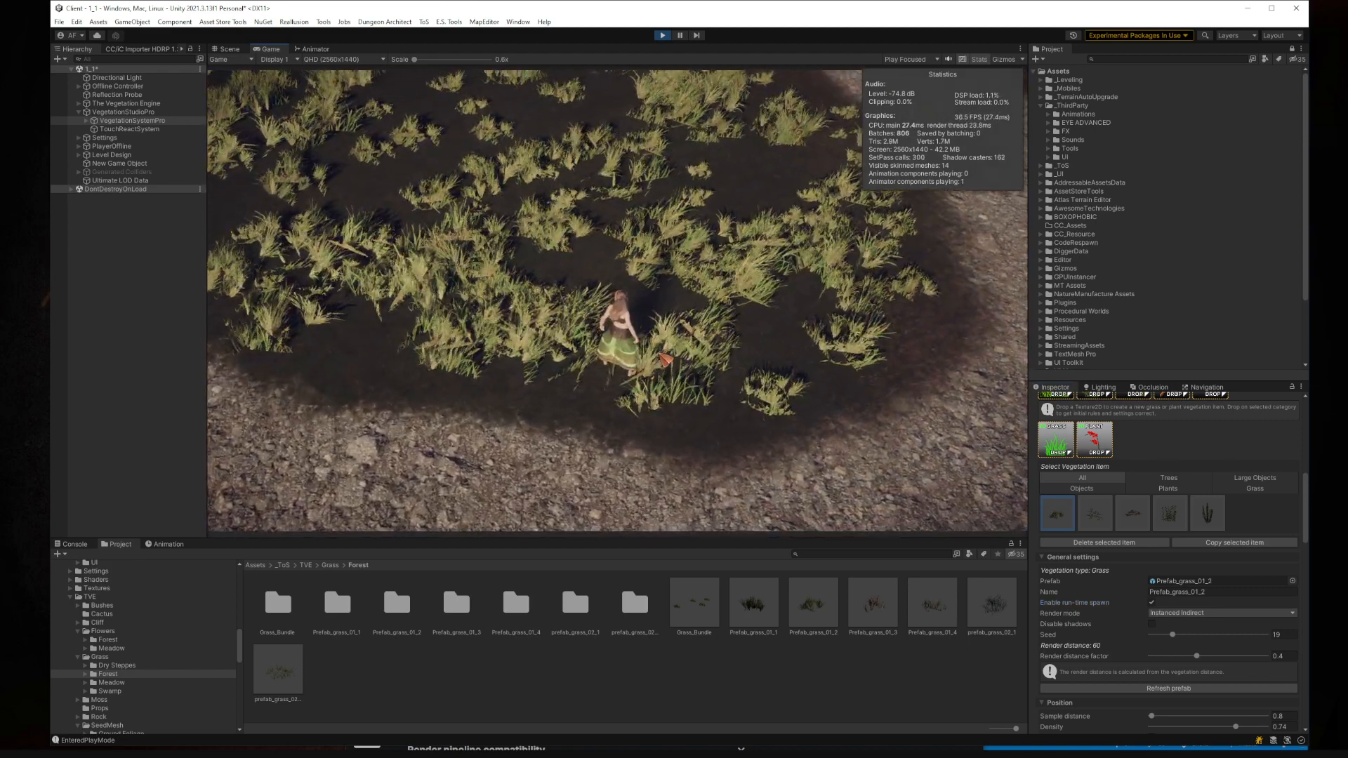
scroll(1188, 540, "down", 5)
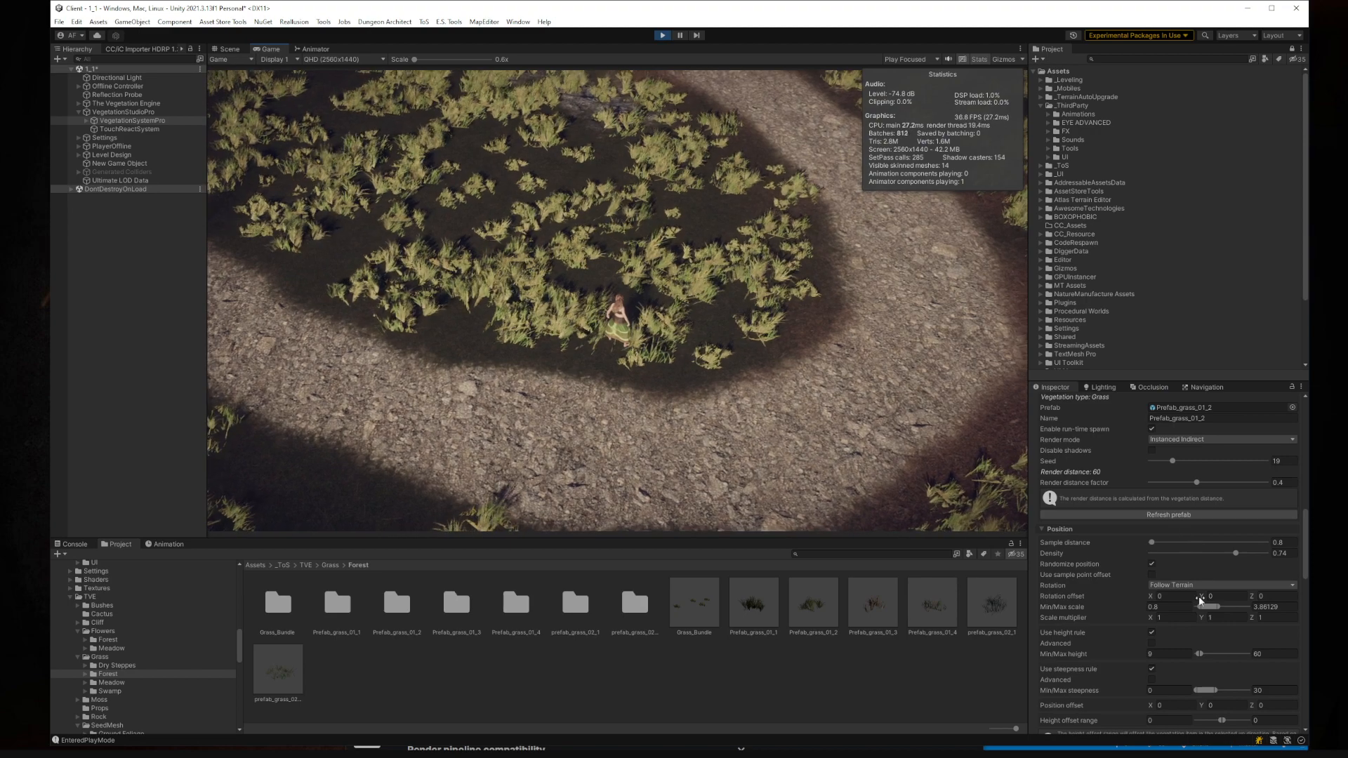
scroll(1193, 576, "down", 10)
scroll(1197, 604, "up", 8)
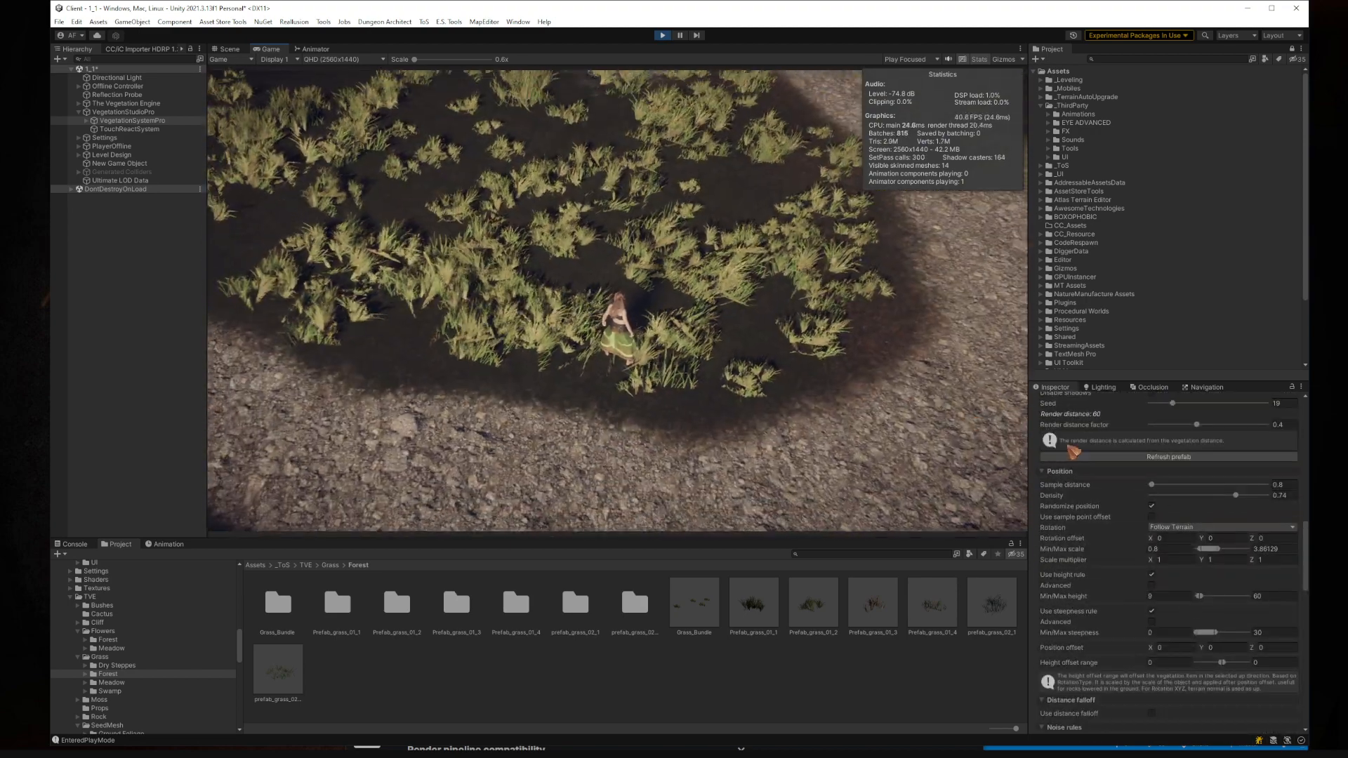
scroll(1072, 451, "up", 3)
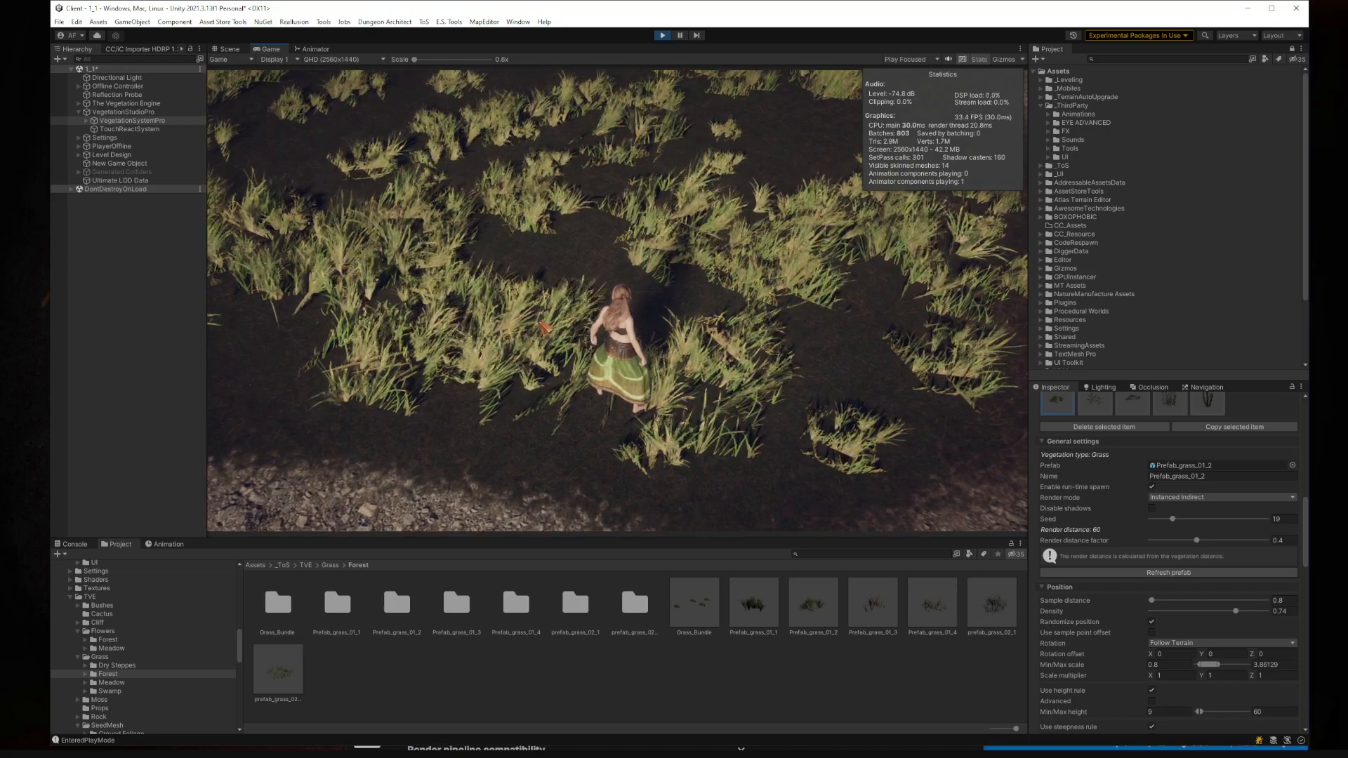
middle_click_drag(540, 325, 504, 334)
scroll(509, 337, "down", 2)
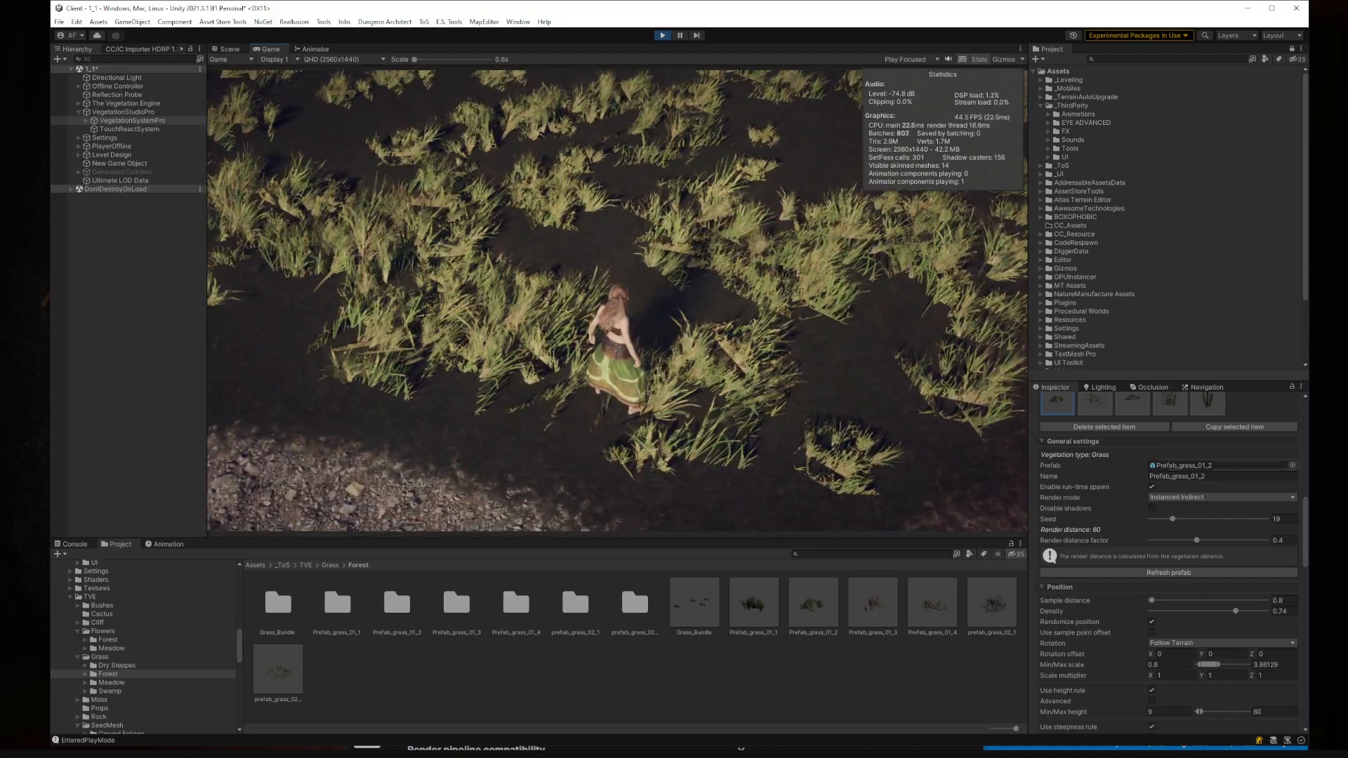
scroll(1185, 517, "up", 1)
scroll(723, 374, "down", 3)
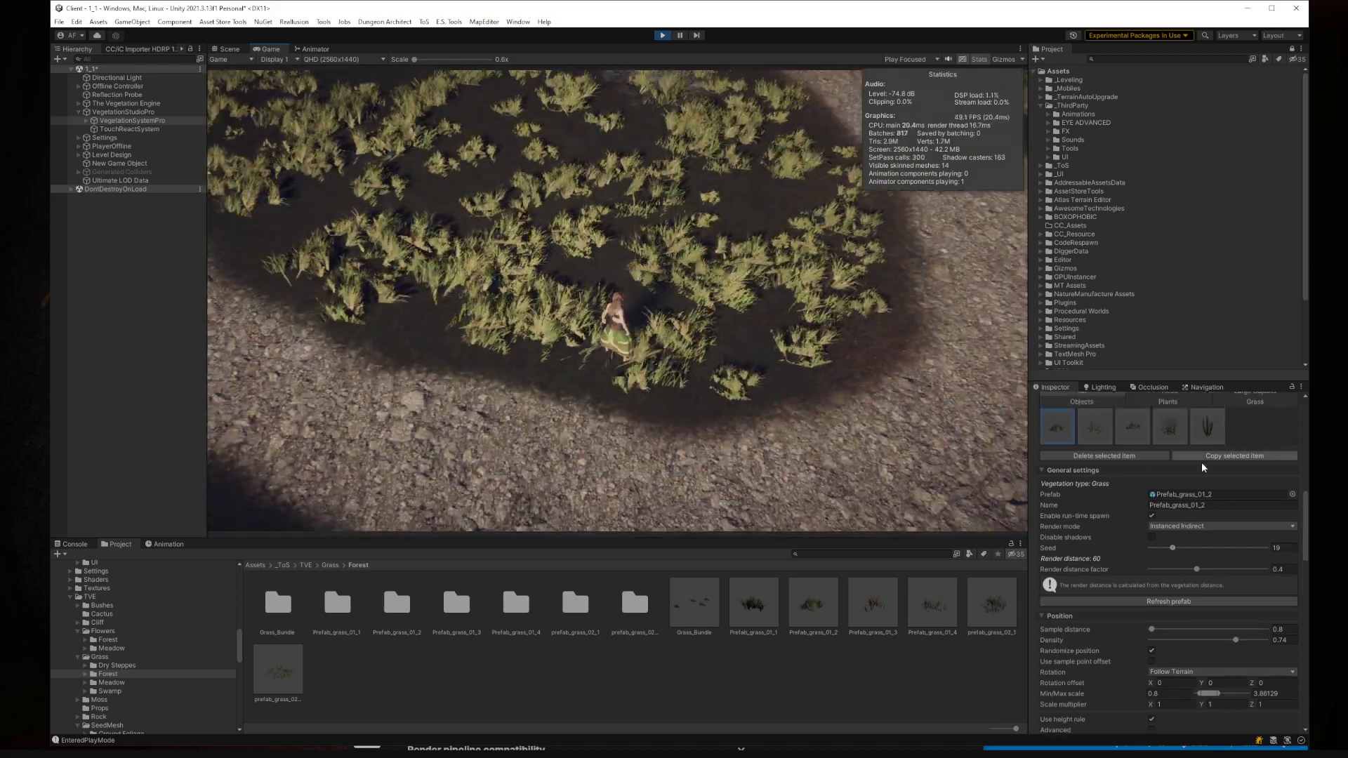
left_click_drag(1303, 514, 1311, 541)
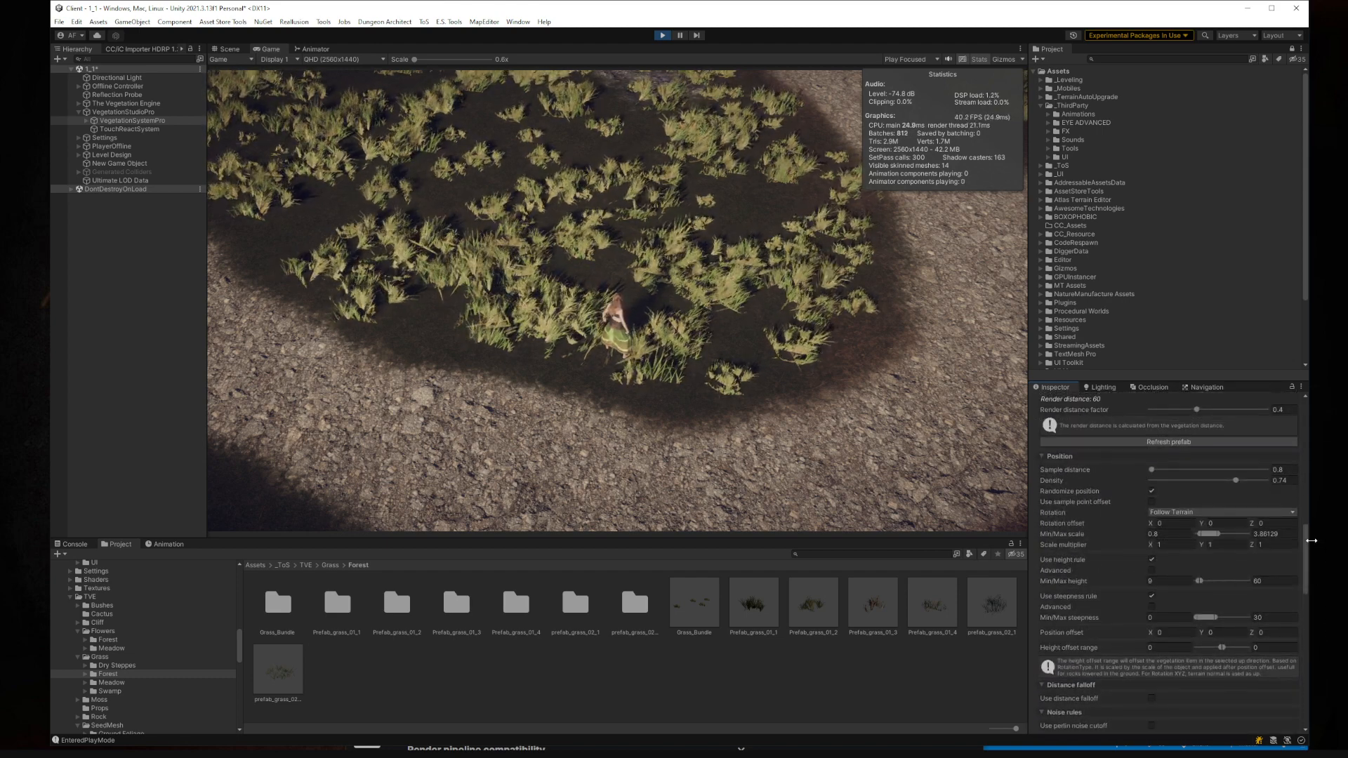
left_click_drag(1326, 546, 1300, 508)
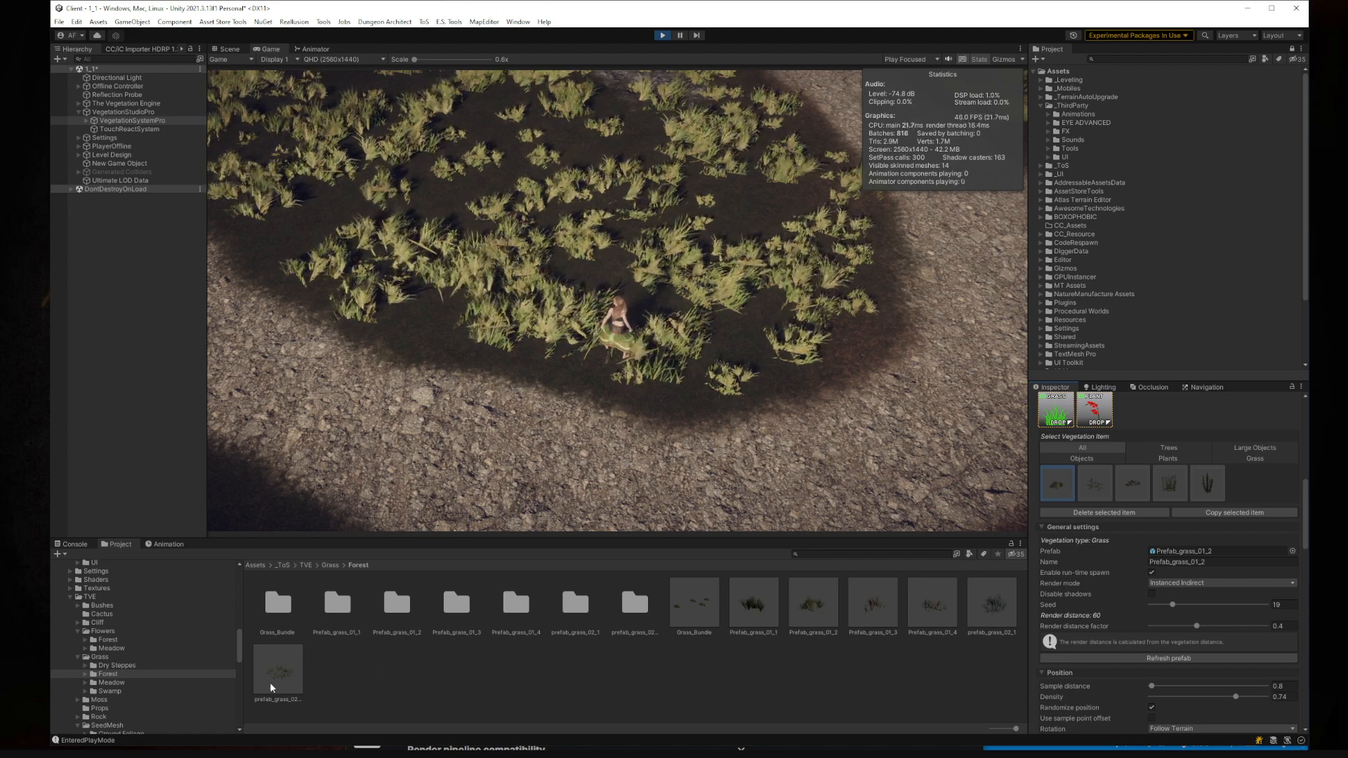
- Try the last prefab_grass_02 variant on the first vegetation item, finishing with Prefab_grass_01_1 as its prefab
left_click_drag(272, 688, 1218, 558)
left_click_drag(765, 611, 1212, 551)
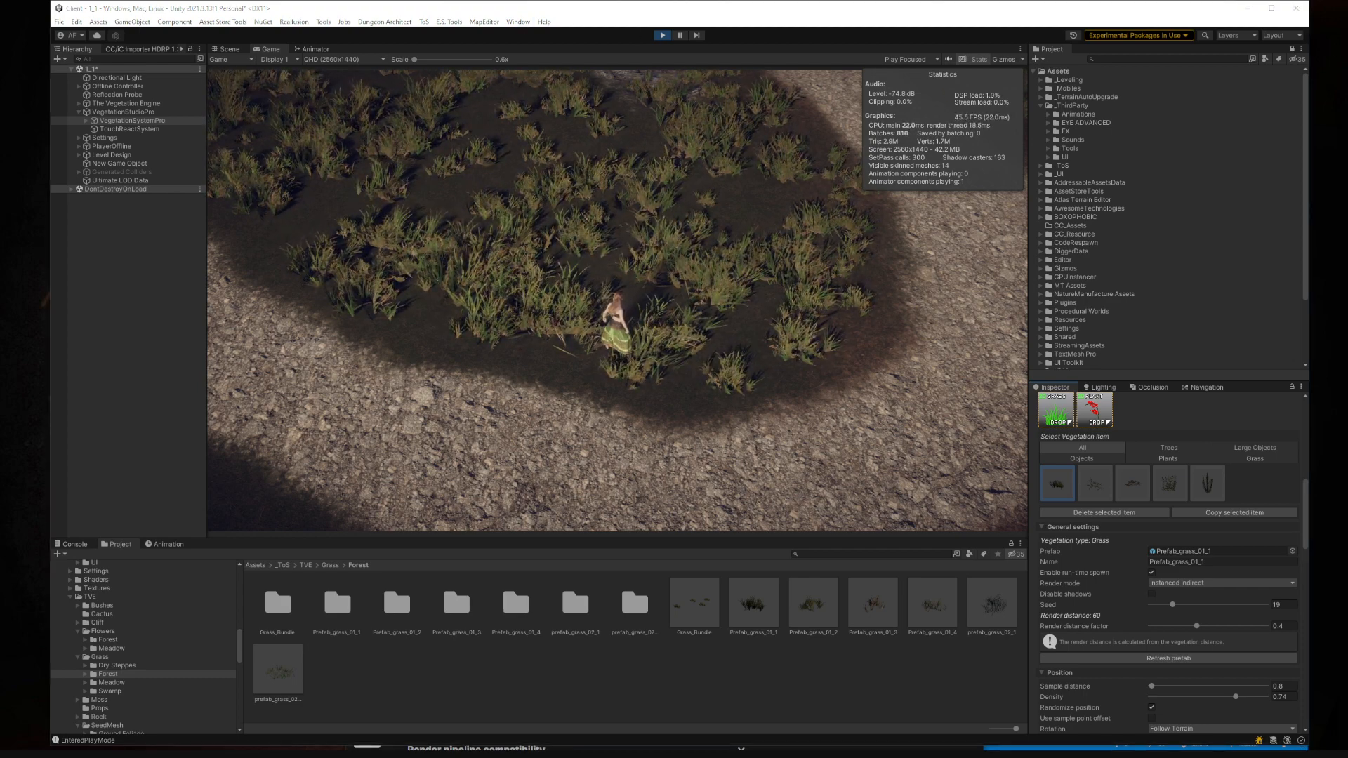
- Switch to the Unity Asset Store in the browser and search for "the vegetation engine"
key("alt+Tab")
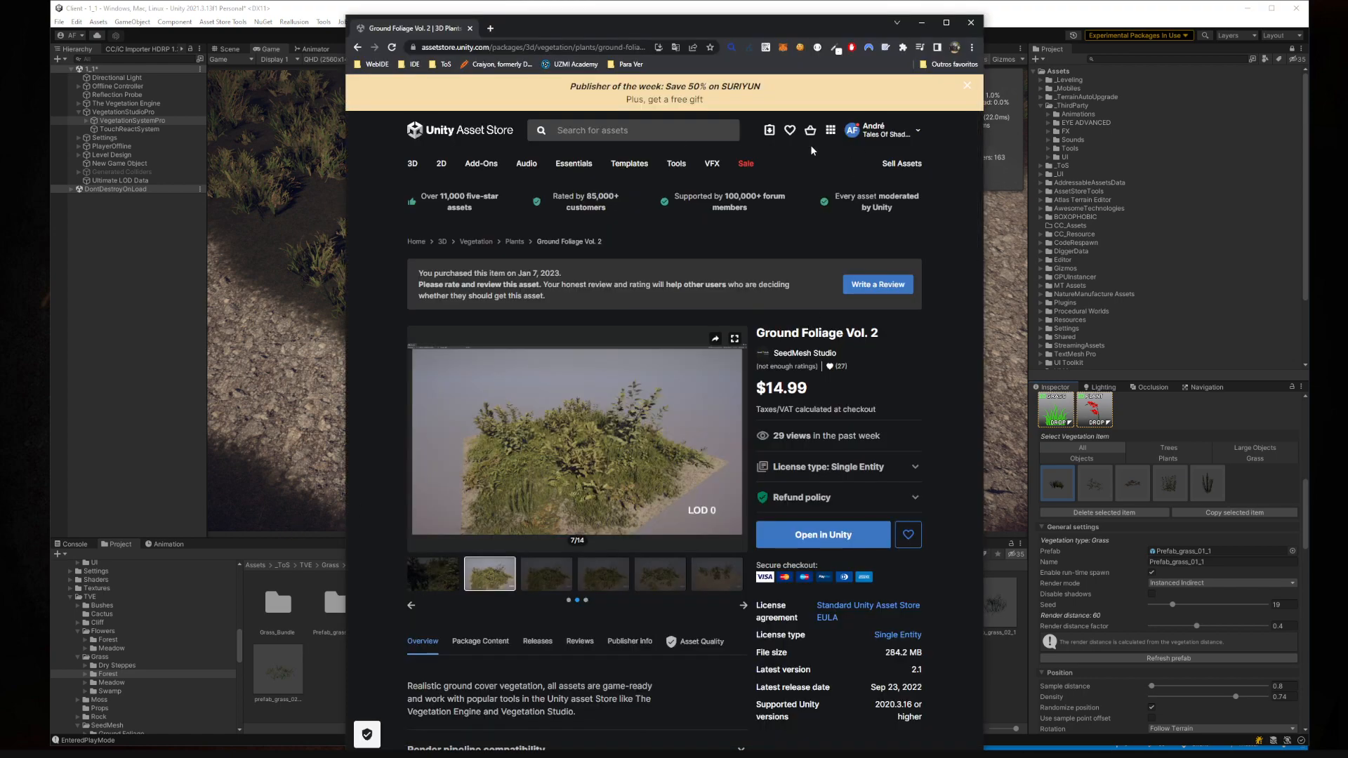
left_click(670, 134)
type("the")
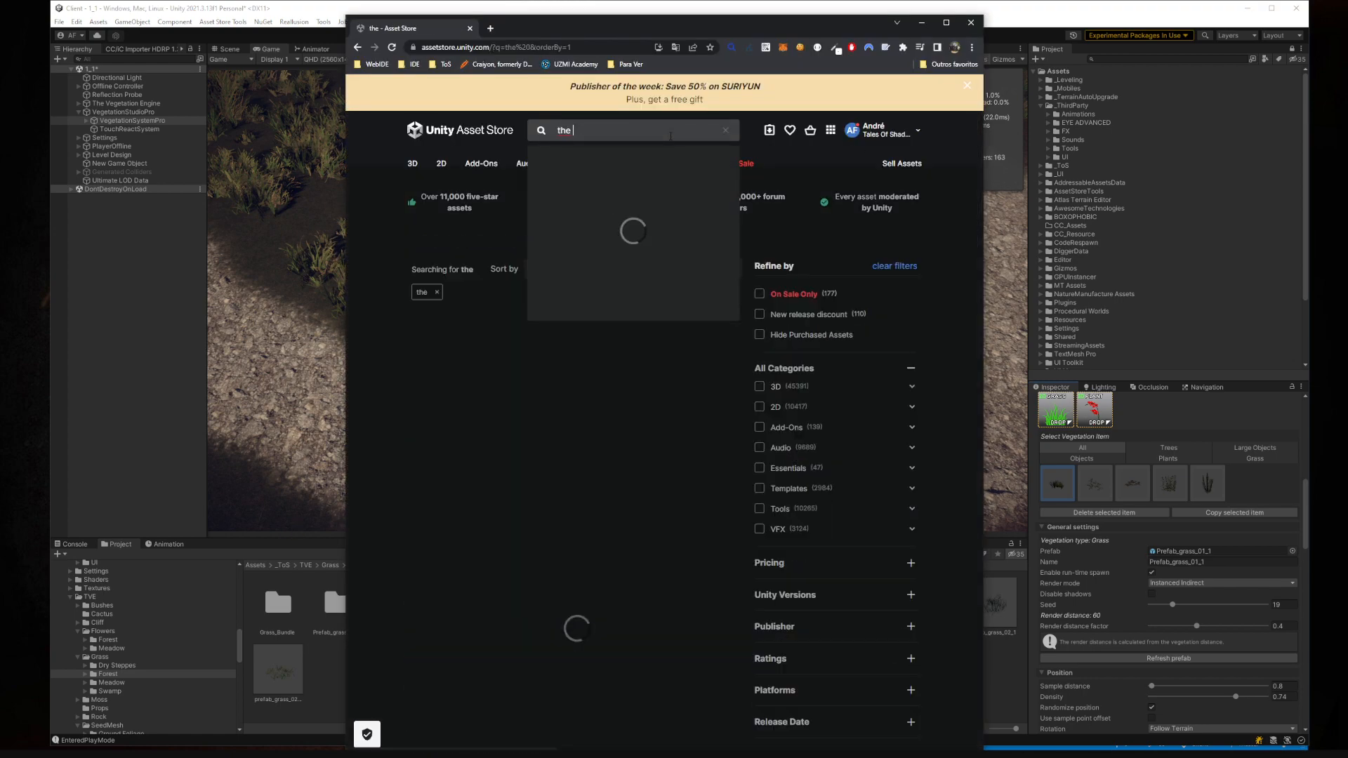
type(" vegetat")
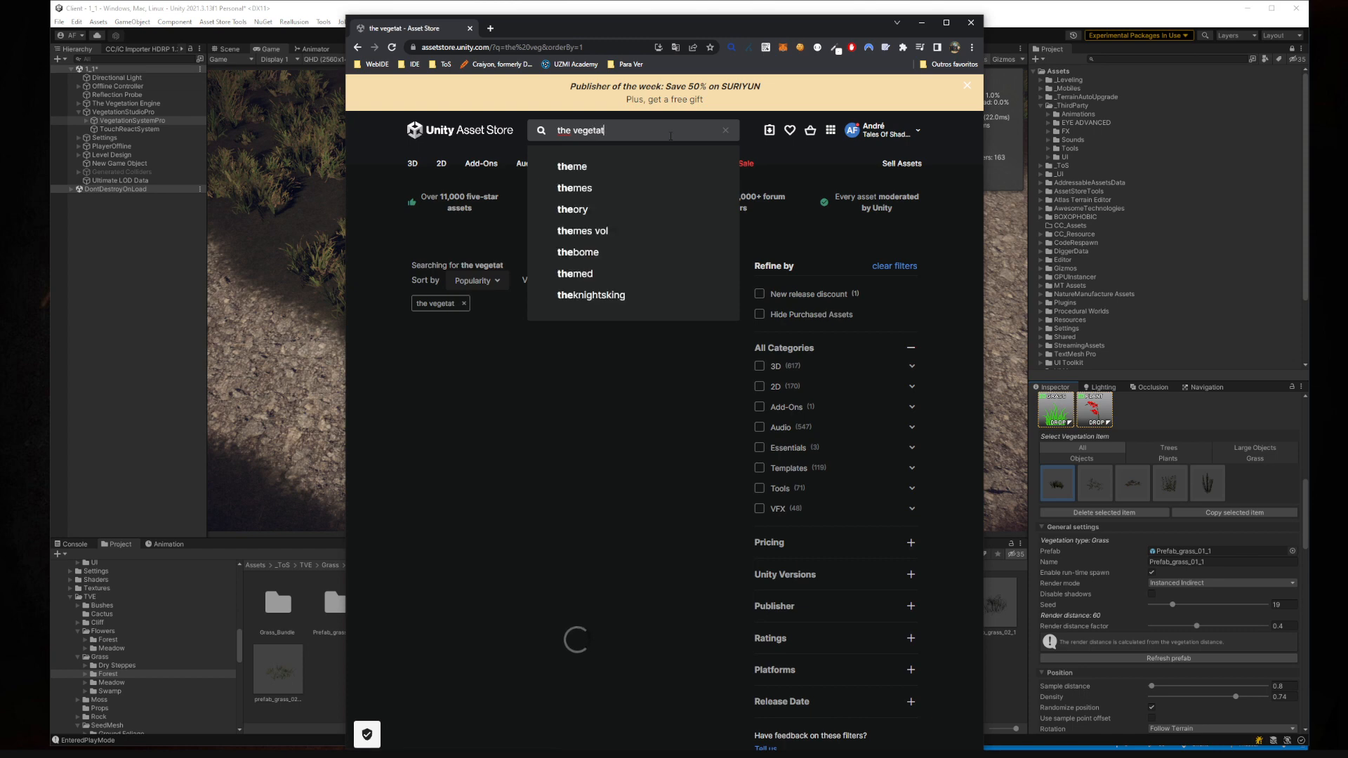
type("ion engine")
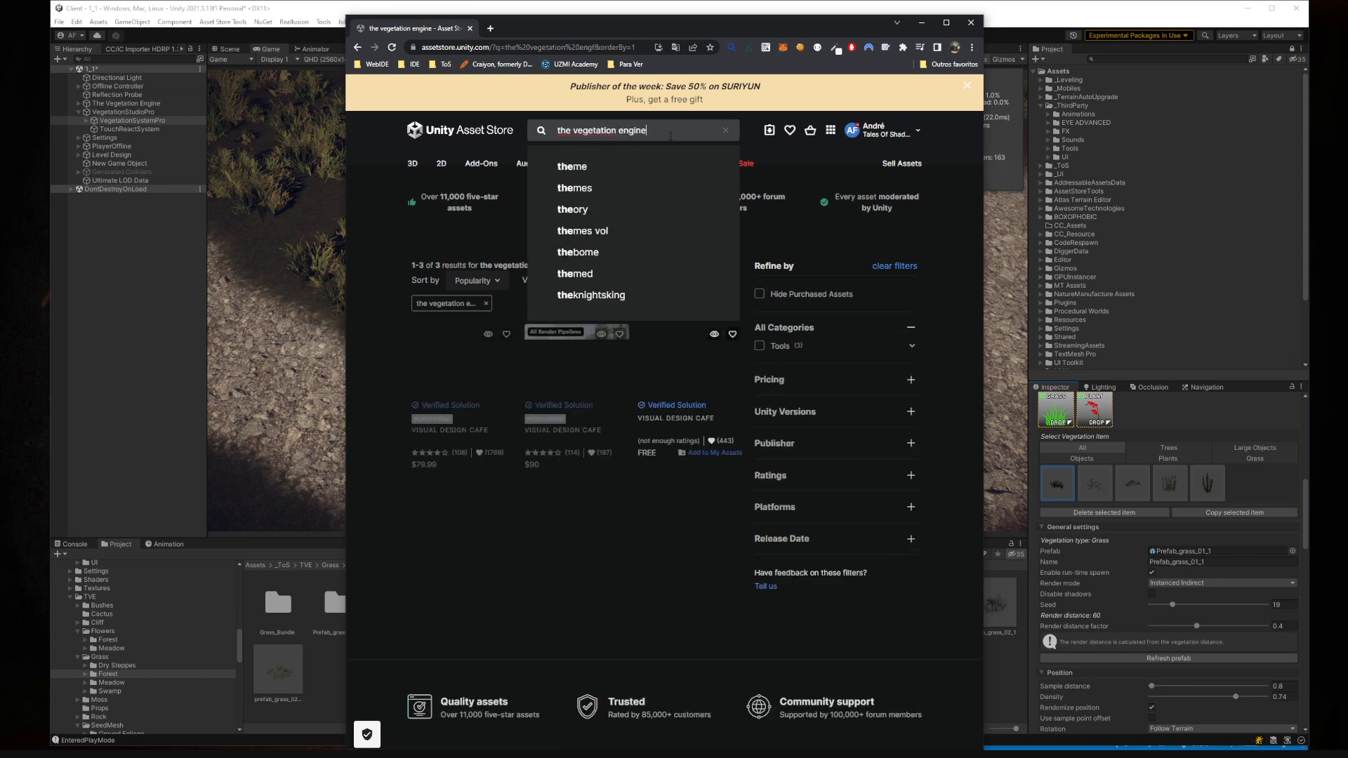
left_click(376, 344)
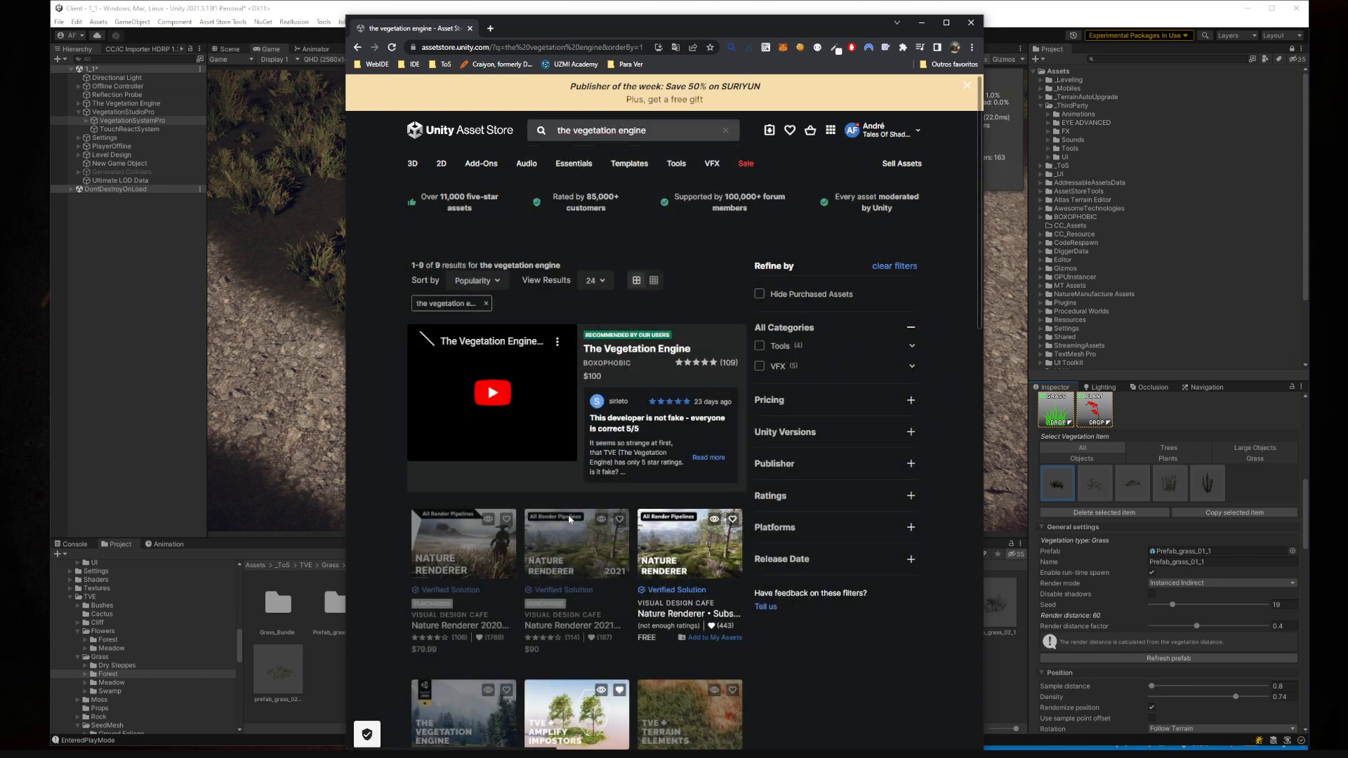
- Look through the search results for The Vegetation Engine modules and open the main The Vegetation Engine package page
scroll(659, 580, "down", 5)
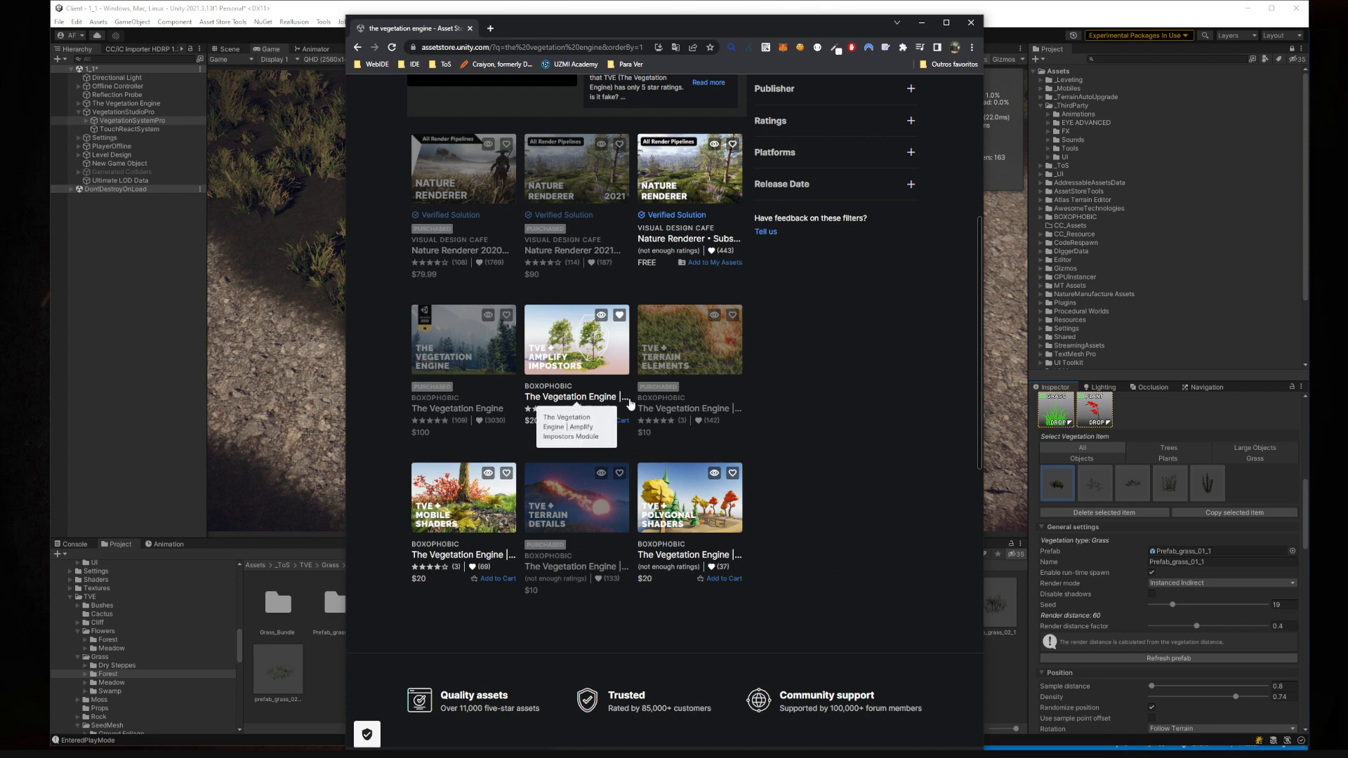
left_click(693, 413)
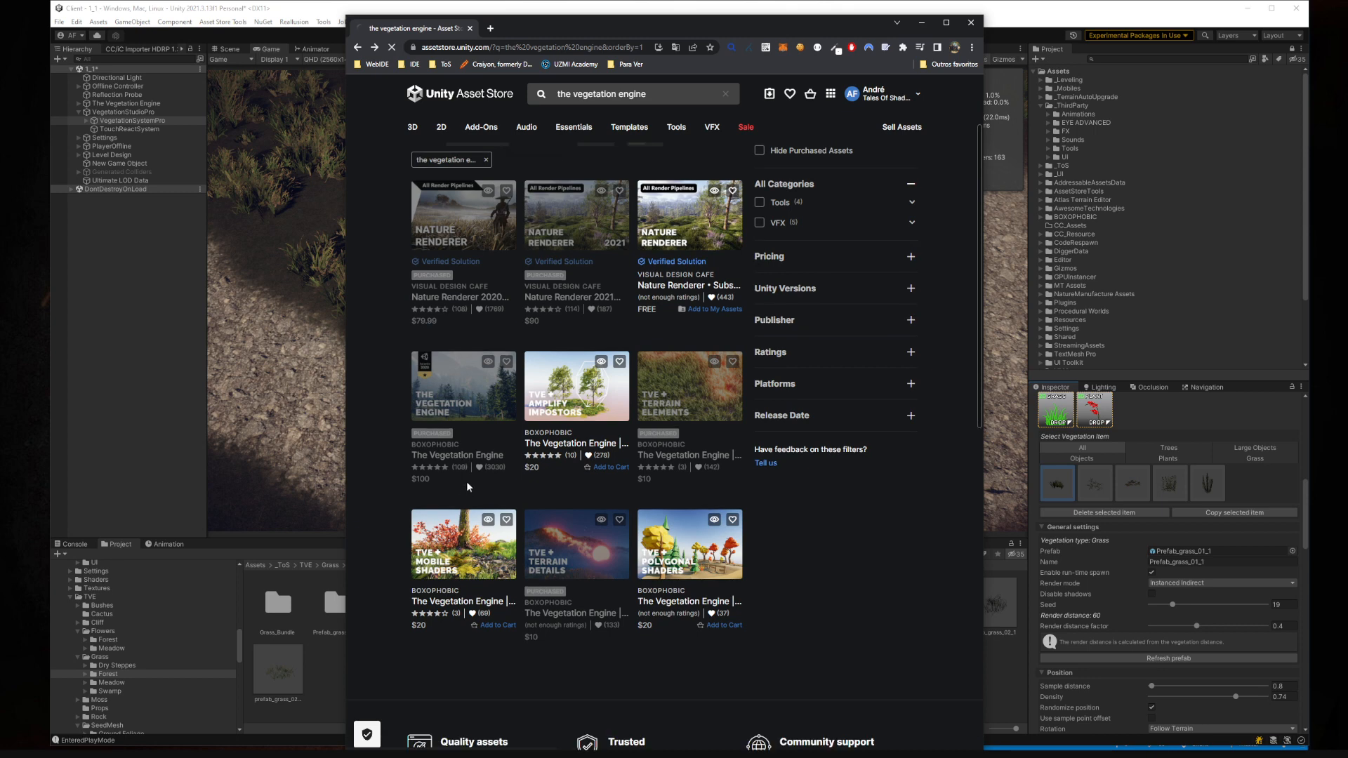
left_click(466, 493)
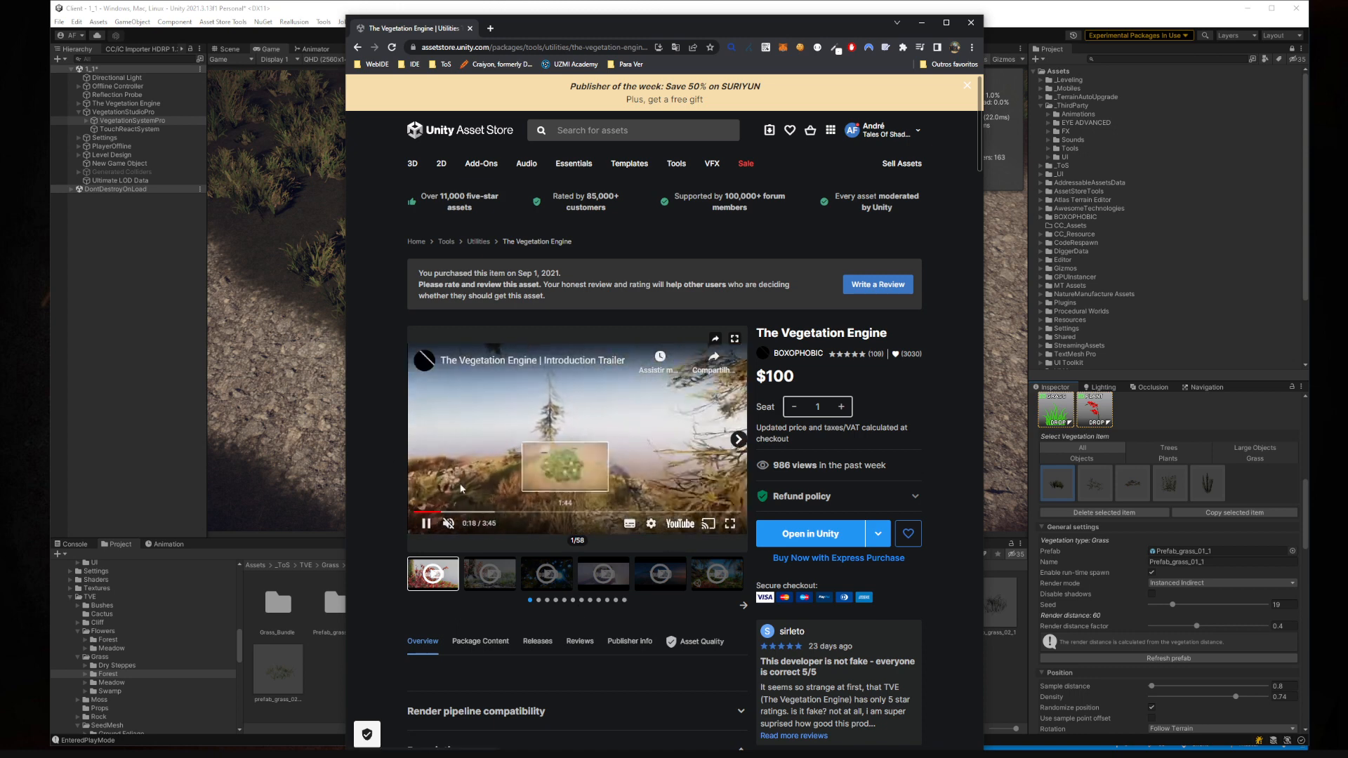
- Switch back to Unity and look up the BOXOPHOBIC object-creation options for The Vegetation Engine
left_click(149, 293)
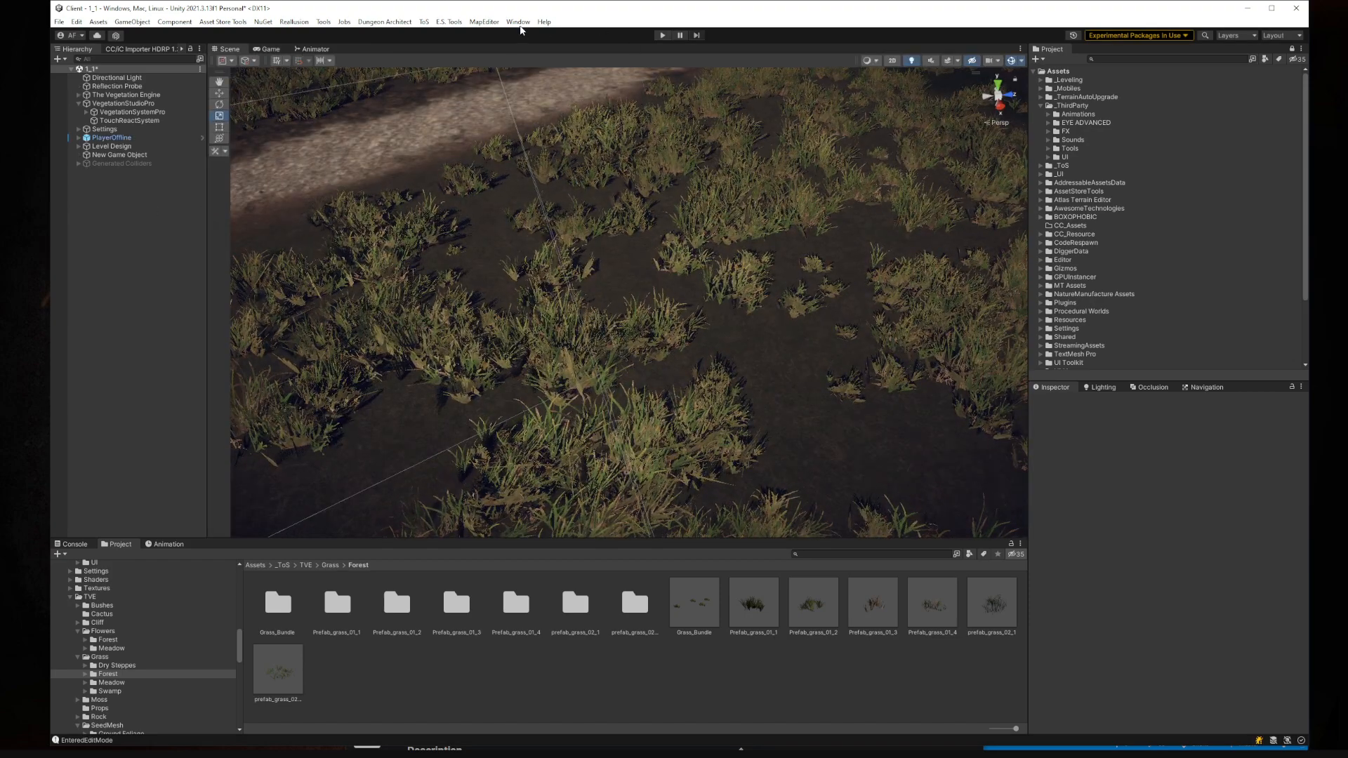
left_click(520, 22)
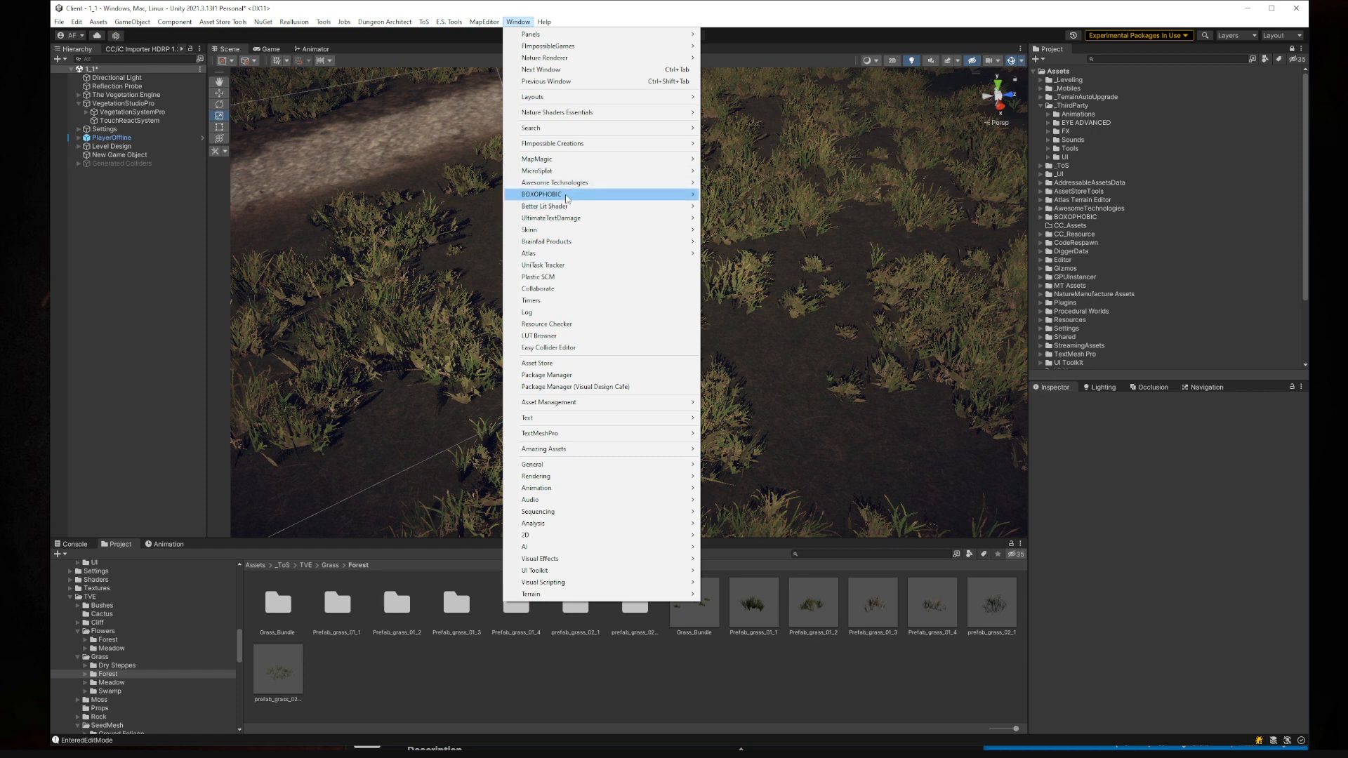
right_click(177, 205)
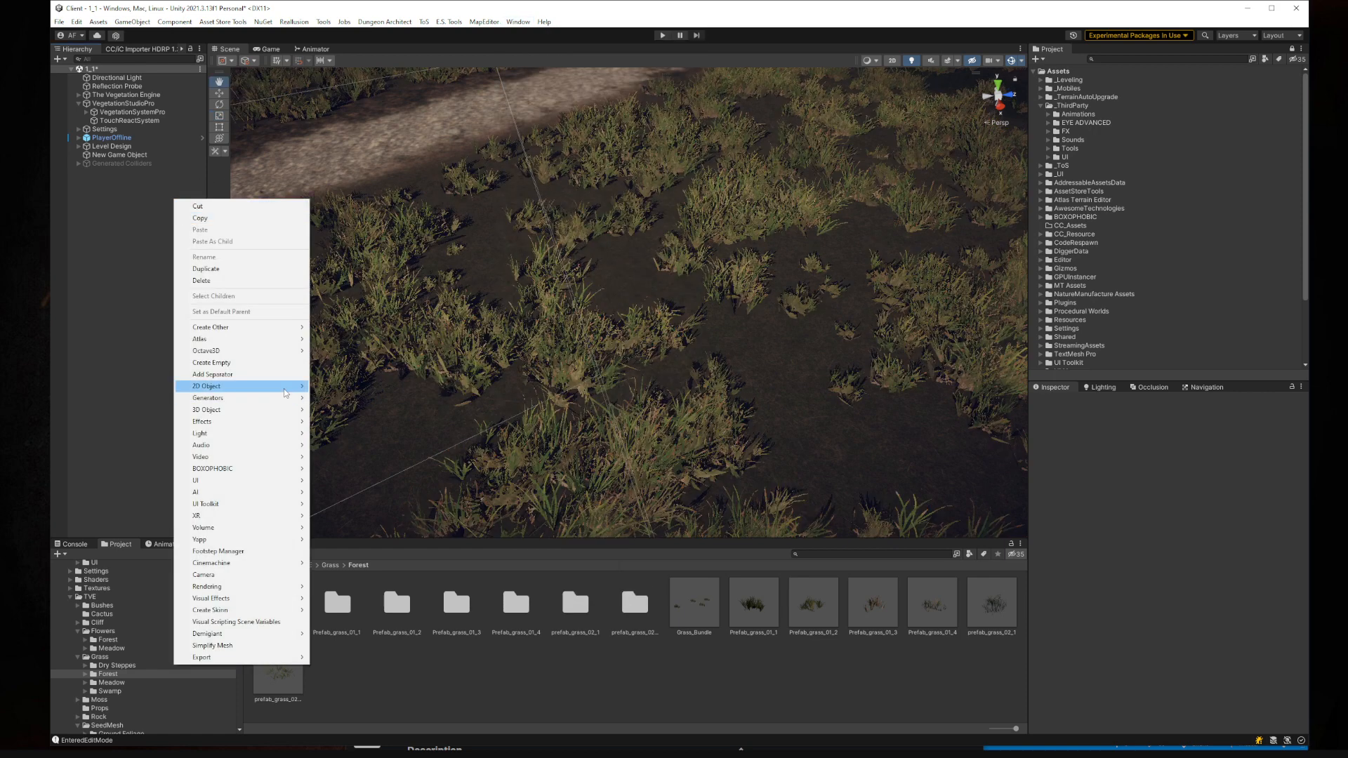
mouse_move(218, 474)
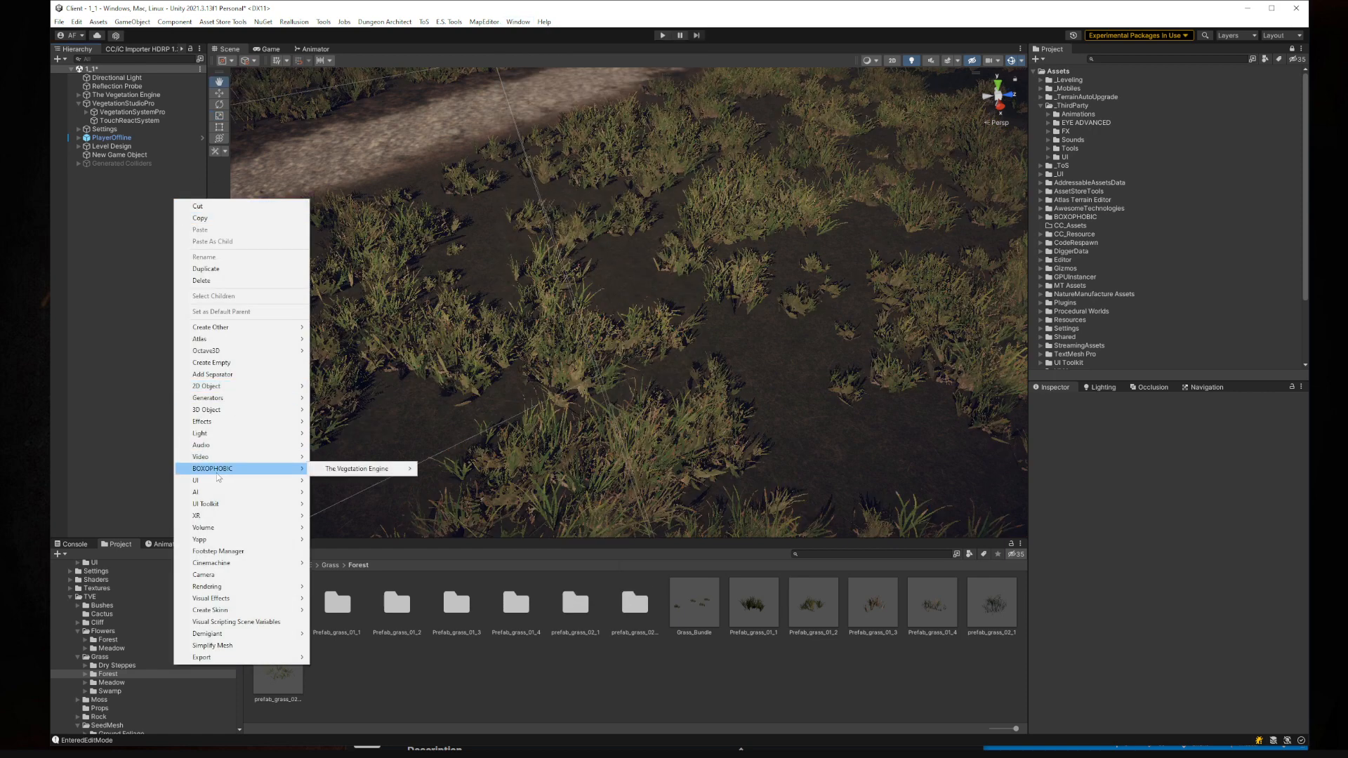
mouse_move(397, 469)
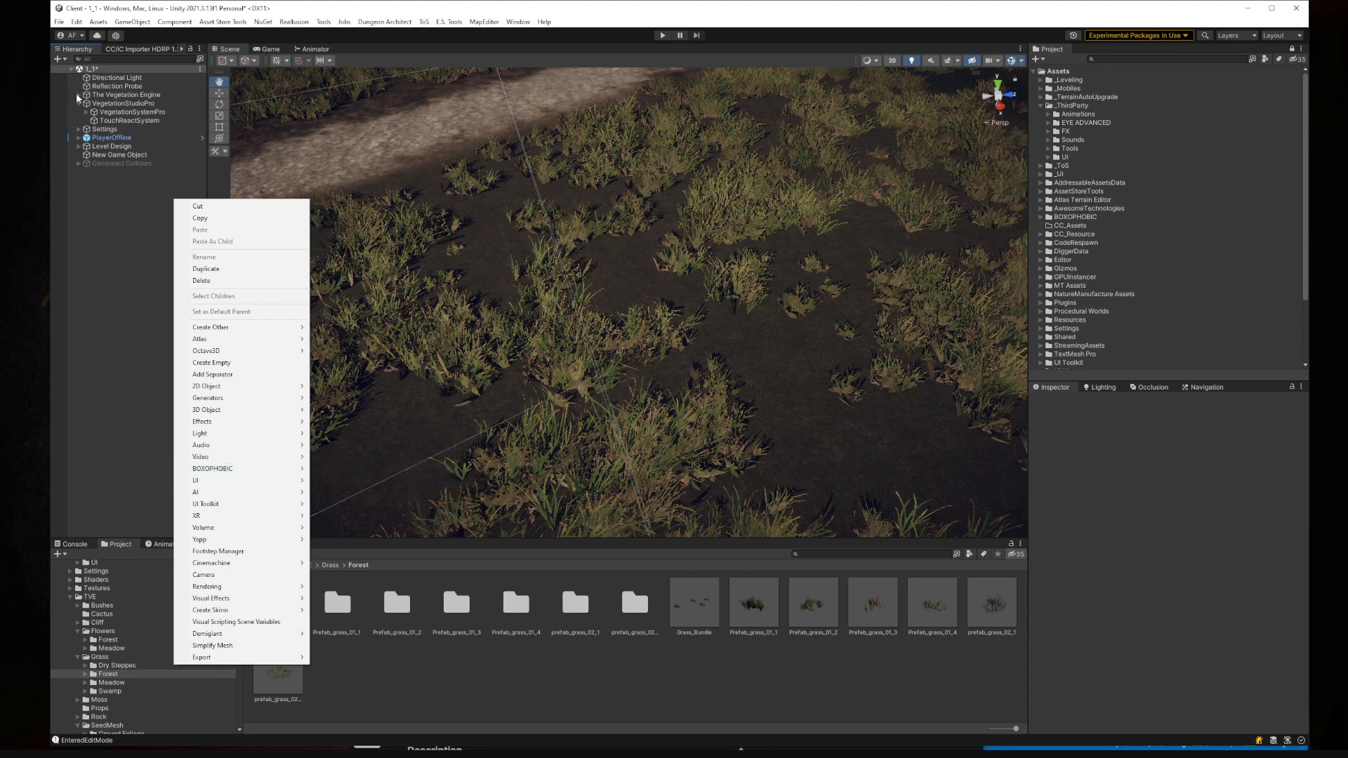
left_click(107, 223)
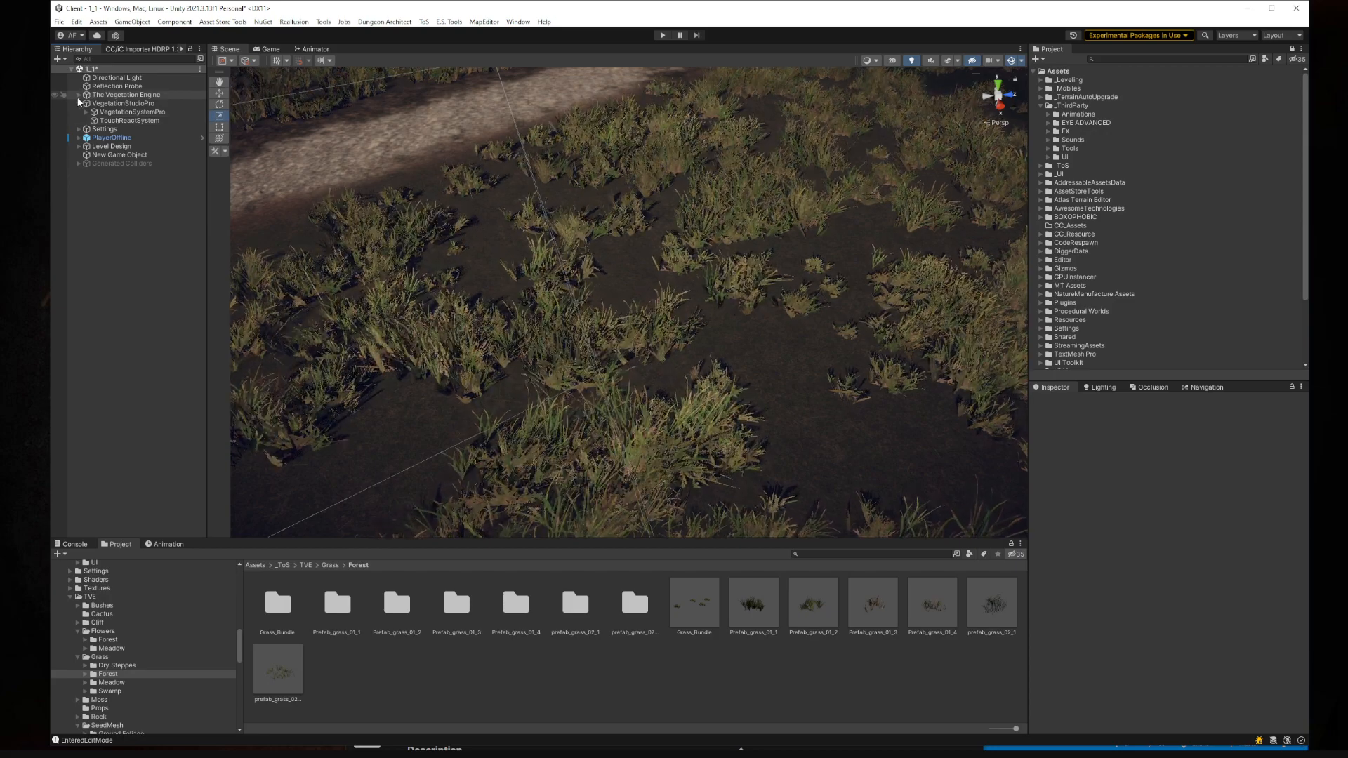
- Examine The Vegetation Engine manager object and its Global Control, Global Details and Global Motion settings
left_click(78, 95)
left_click(106, 97)
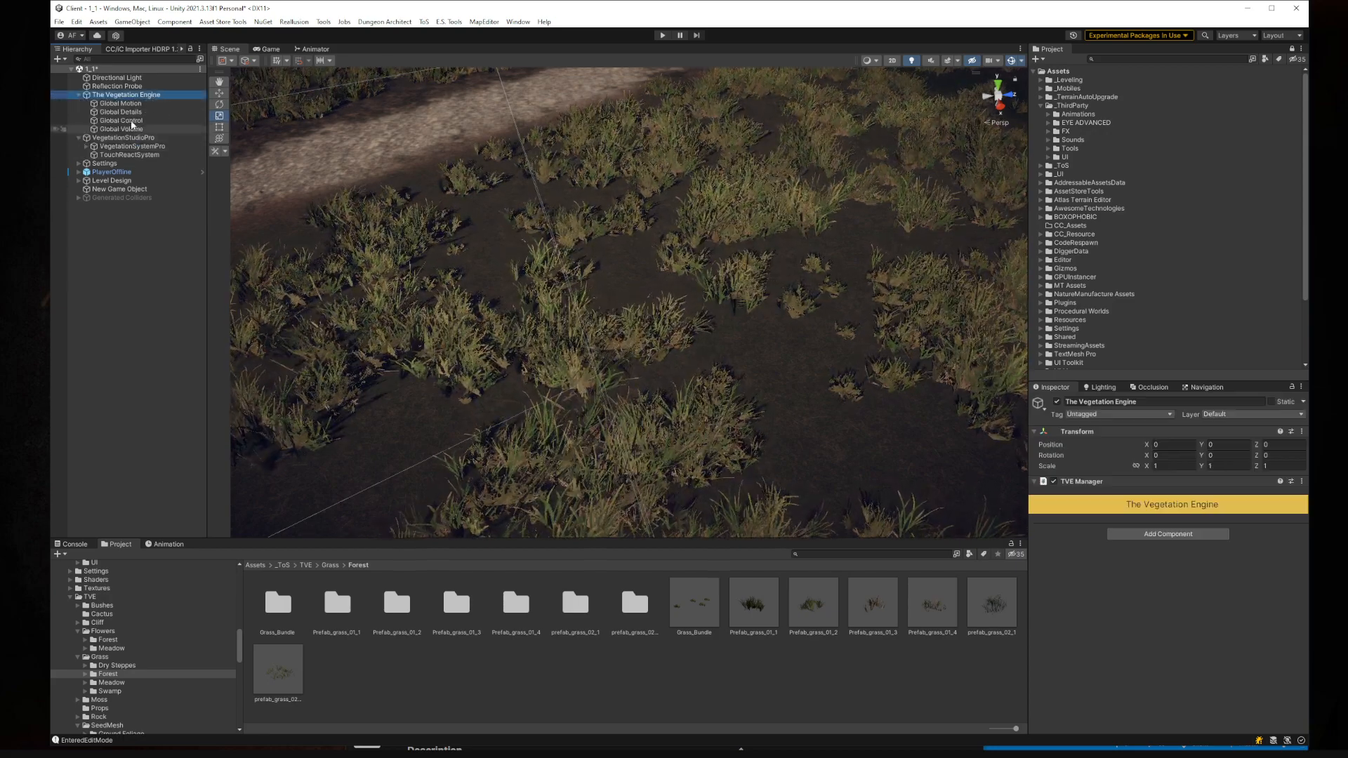
left_click(133, 121)
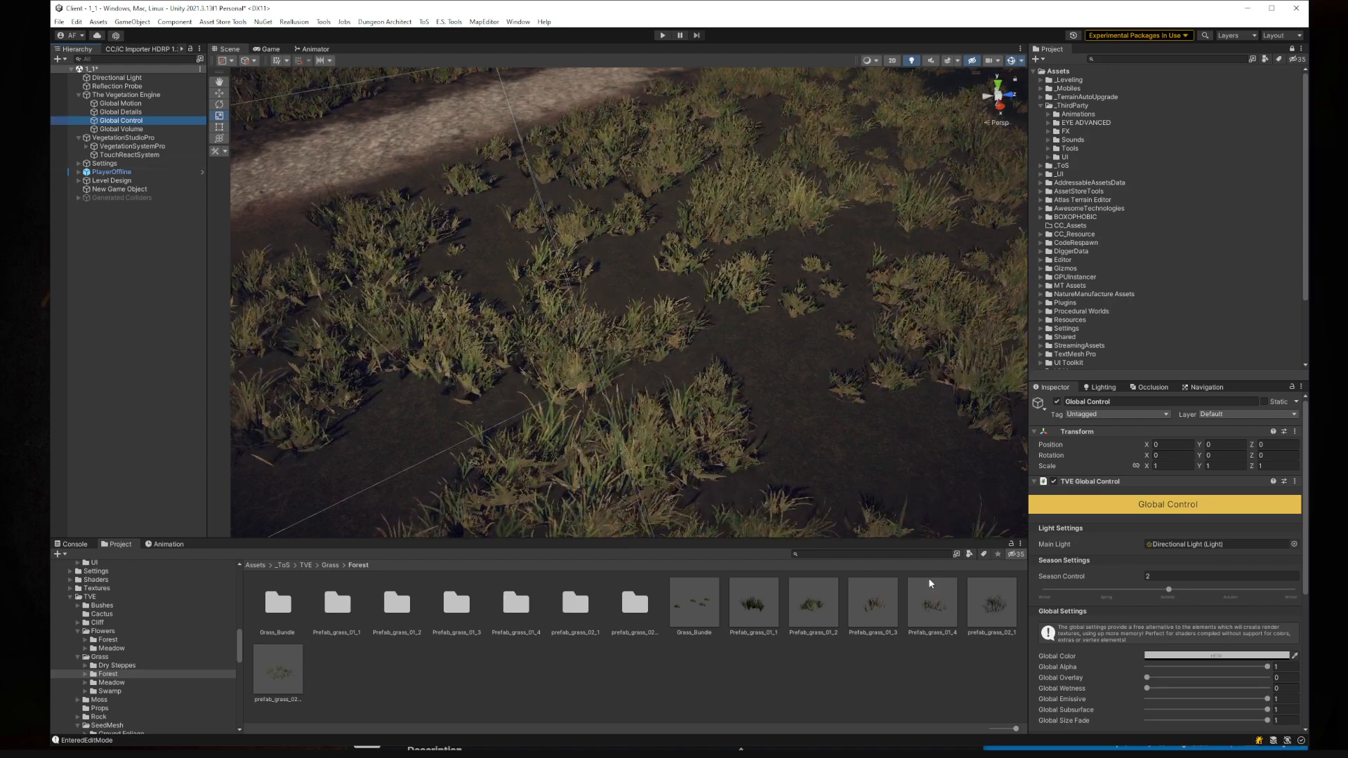
scroll(1194, 625, "down", 3)
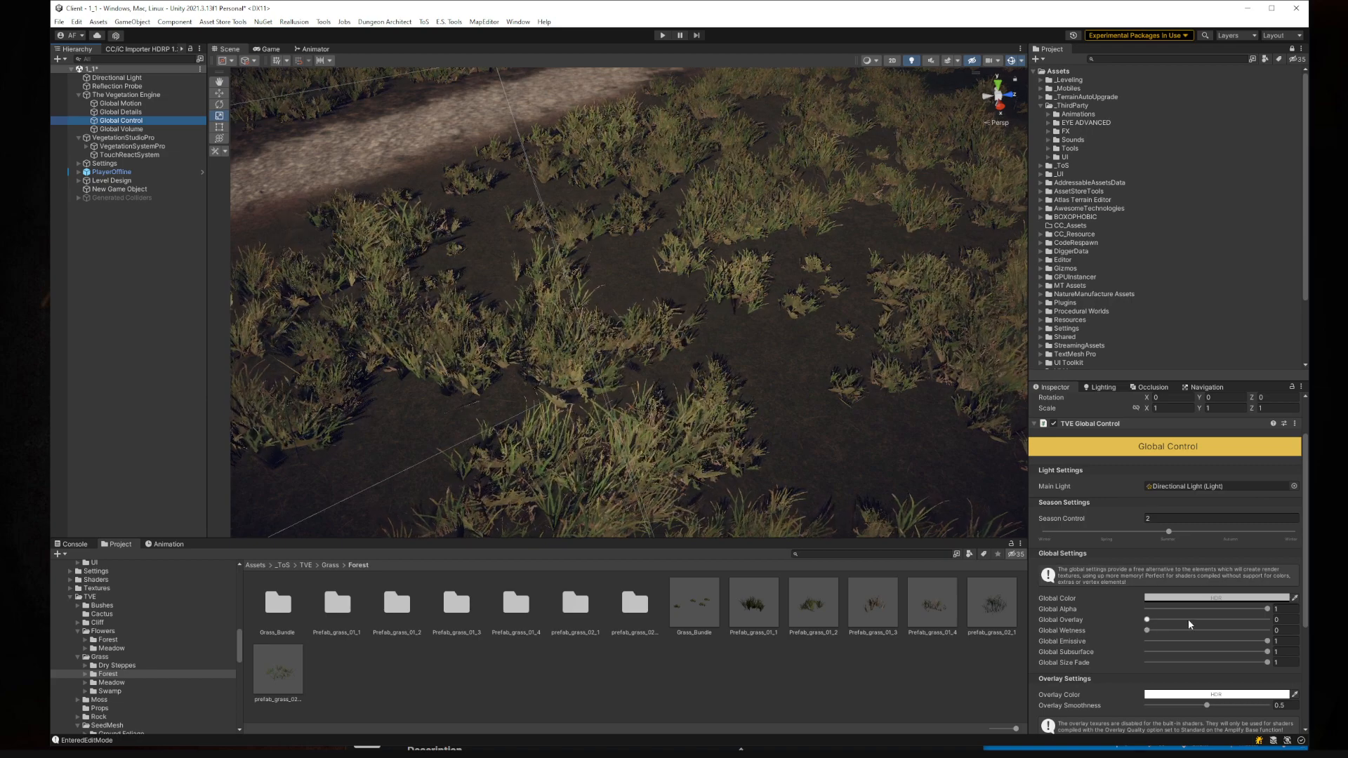
scroll(1247, 636, "down", 5)
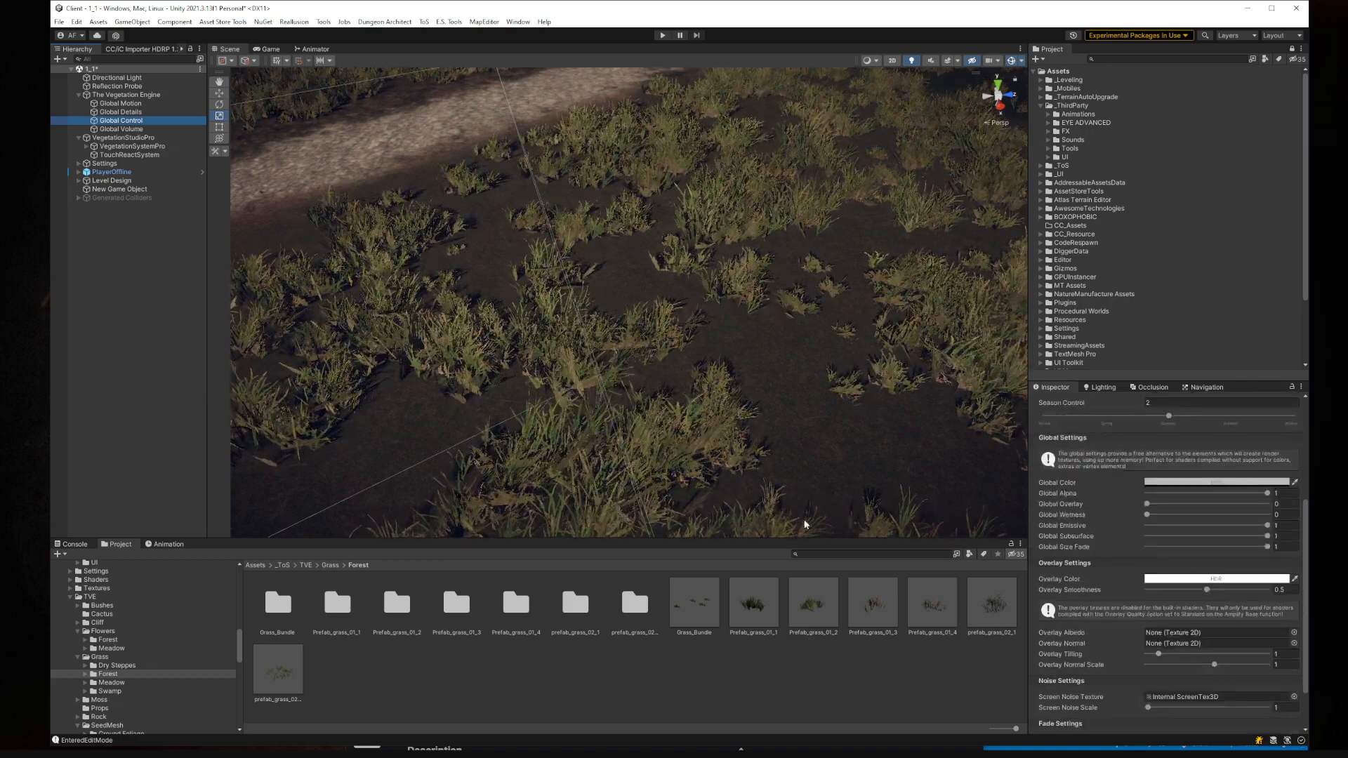
left_click(120, 111)
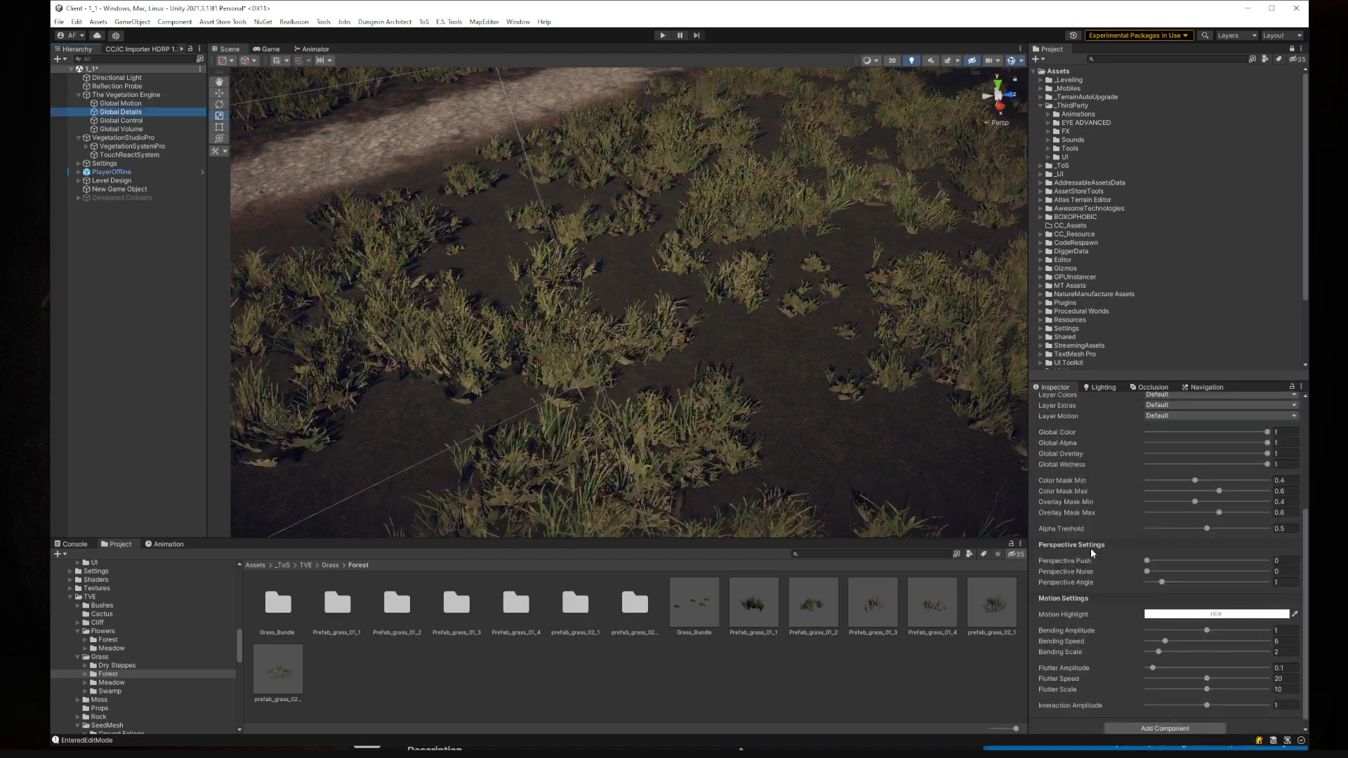
left_click(120, 103)
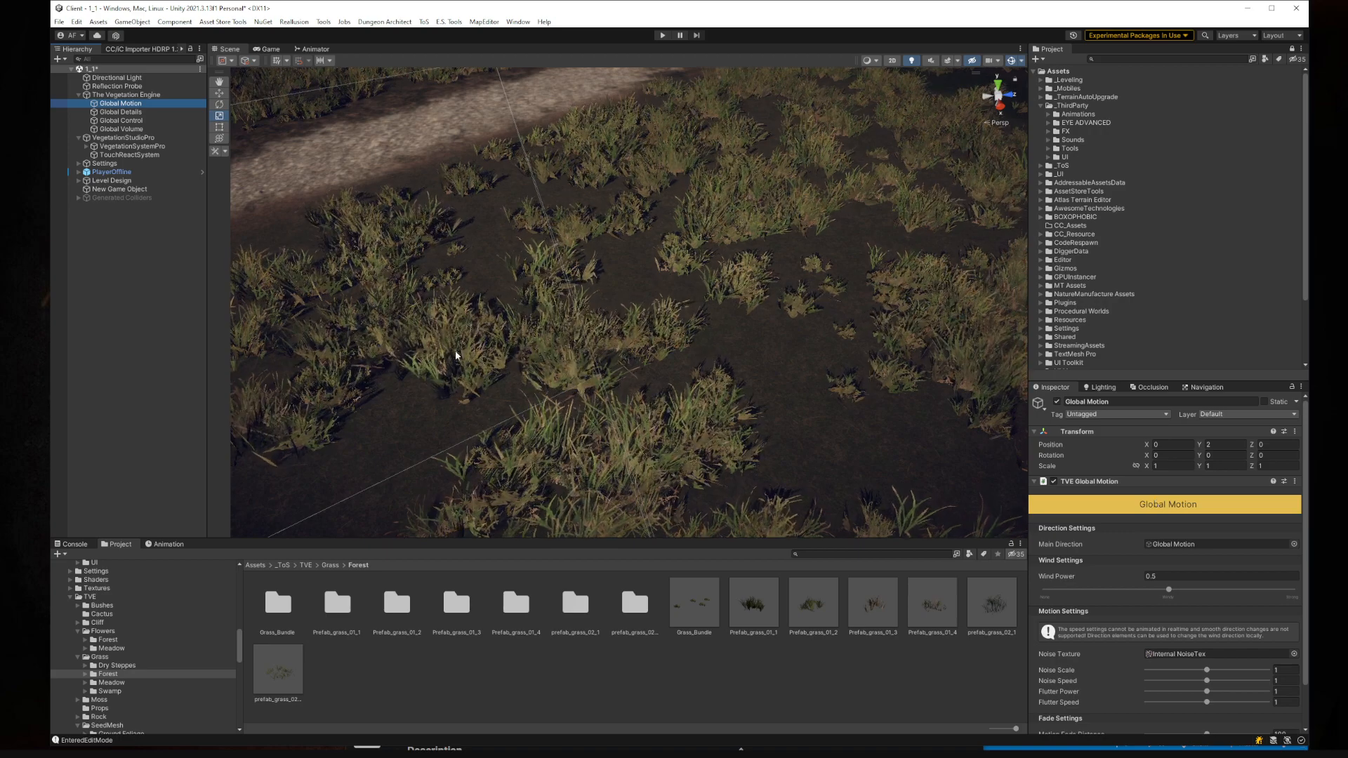
- Collapse The Vegetation Engine and VegetationStudioPro groups in the hierarchy and clear the selection
left_click(79, 97)
left_click(78, 95)
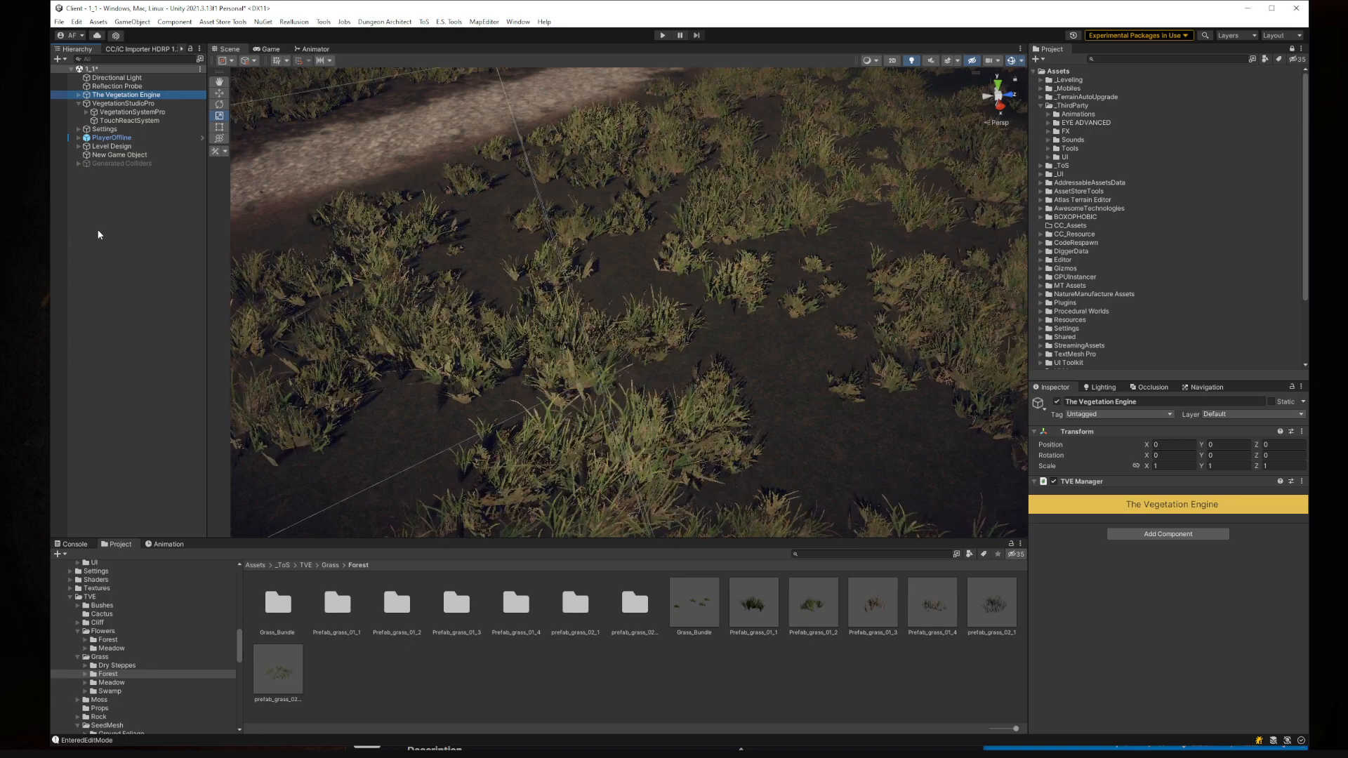
left_click(79, 104)
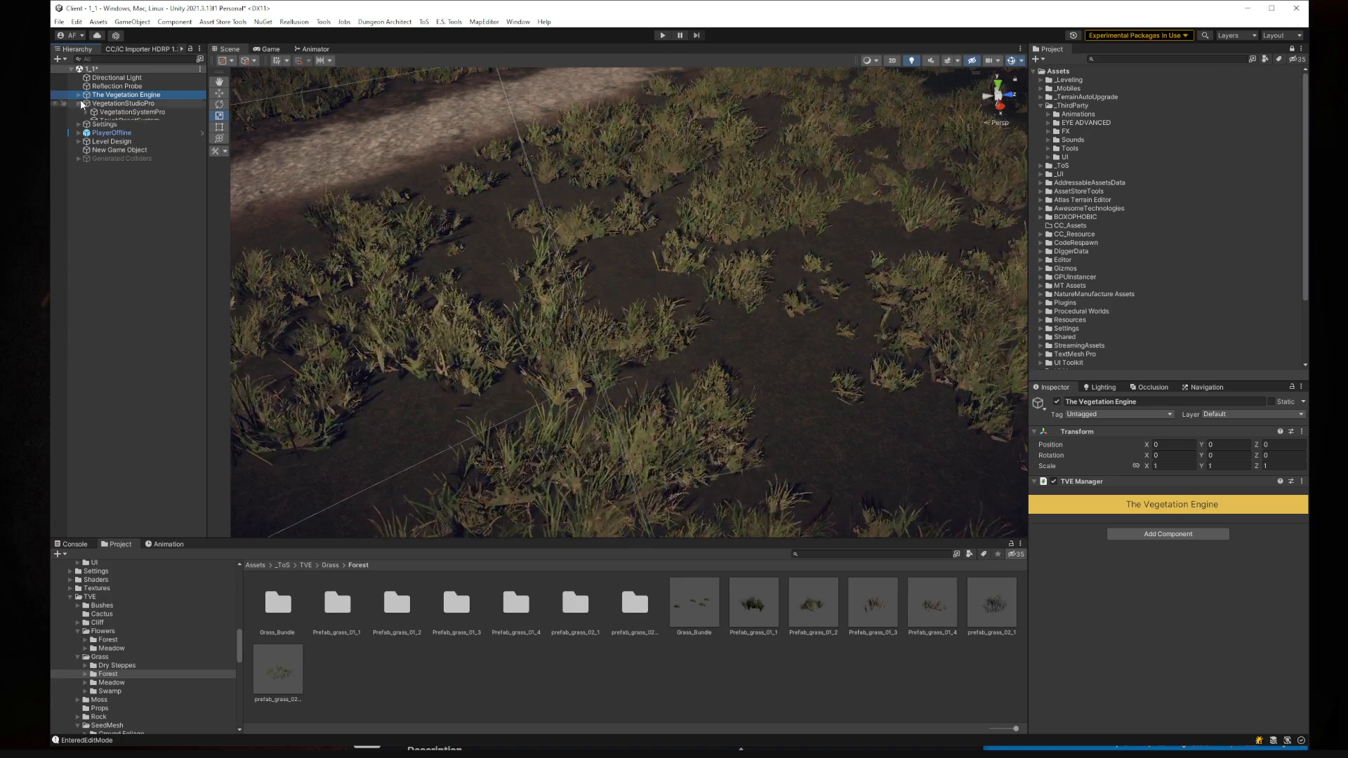
left_click(97, 186)
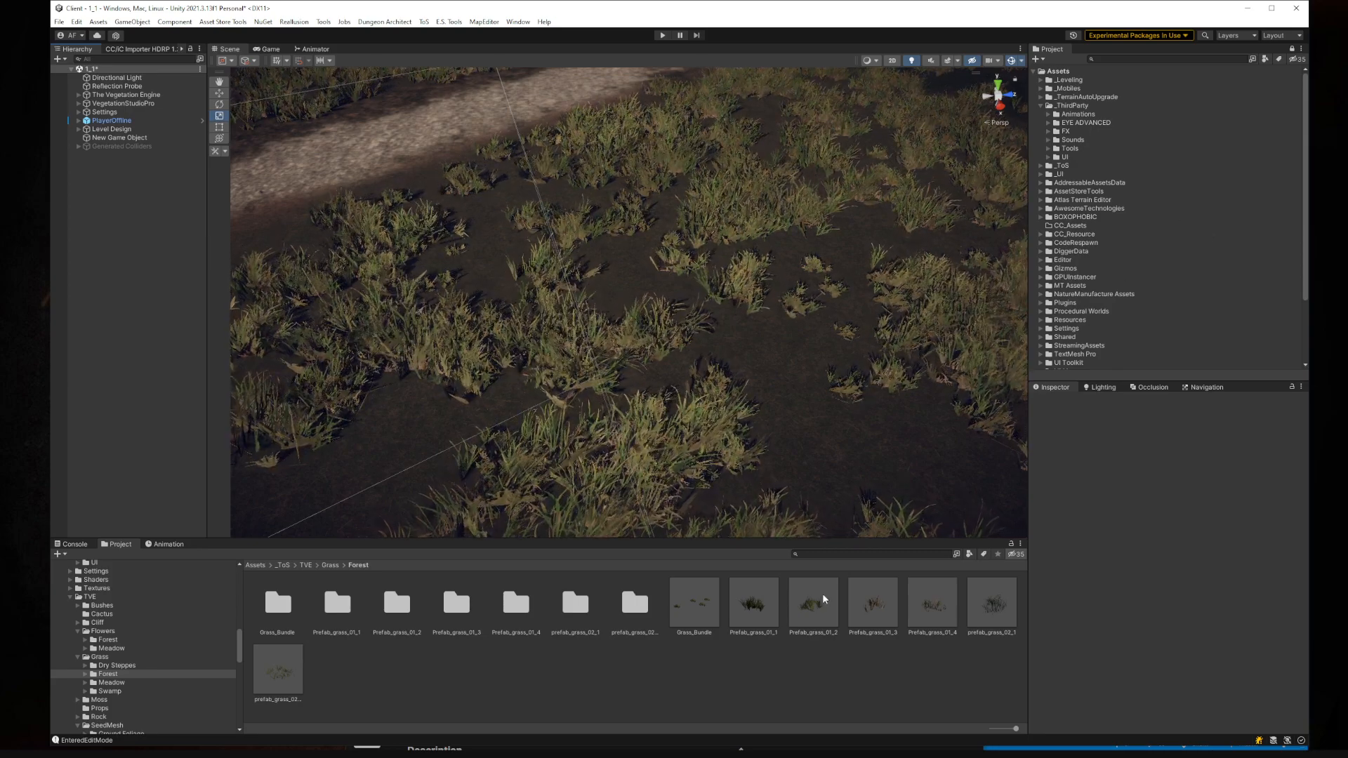
- Collapse the _ThirdParty assets and expand _Leveling > SeedMesh > Ground Foliage Vol.2 down to its Mesh subfolders
left_click(1041, 105)
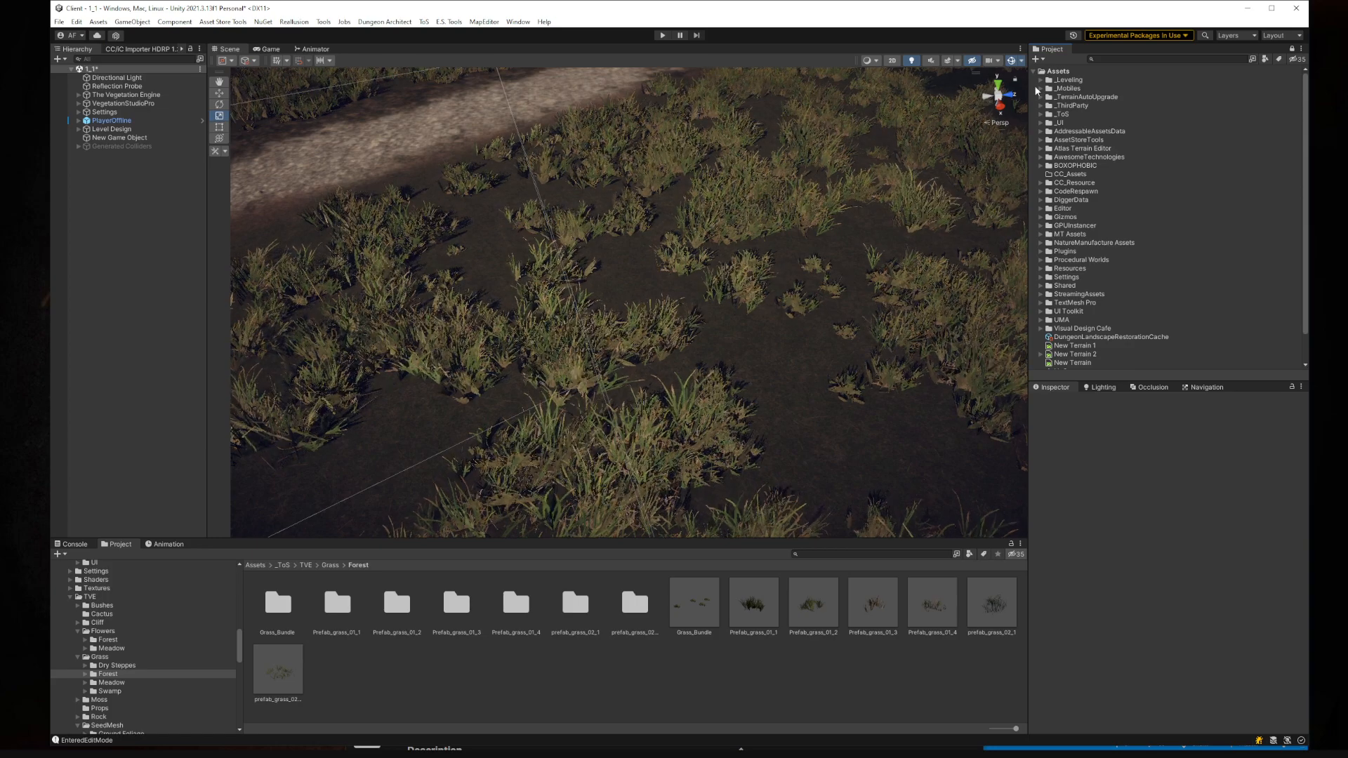
left_click(1041, 80)
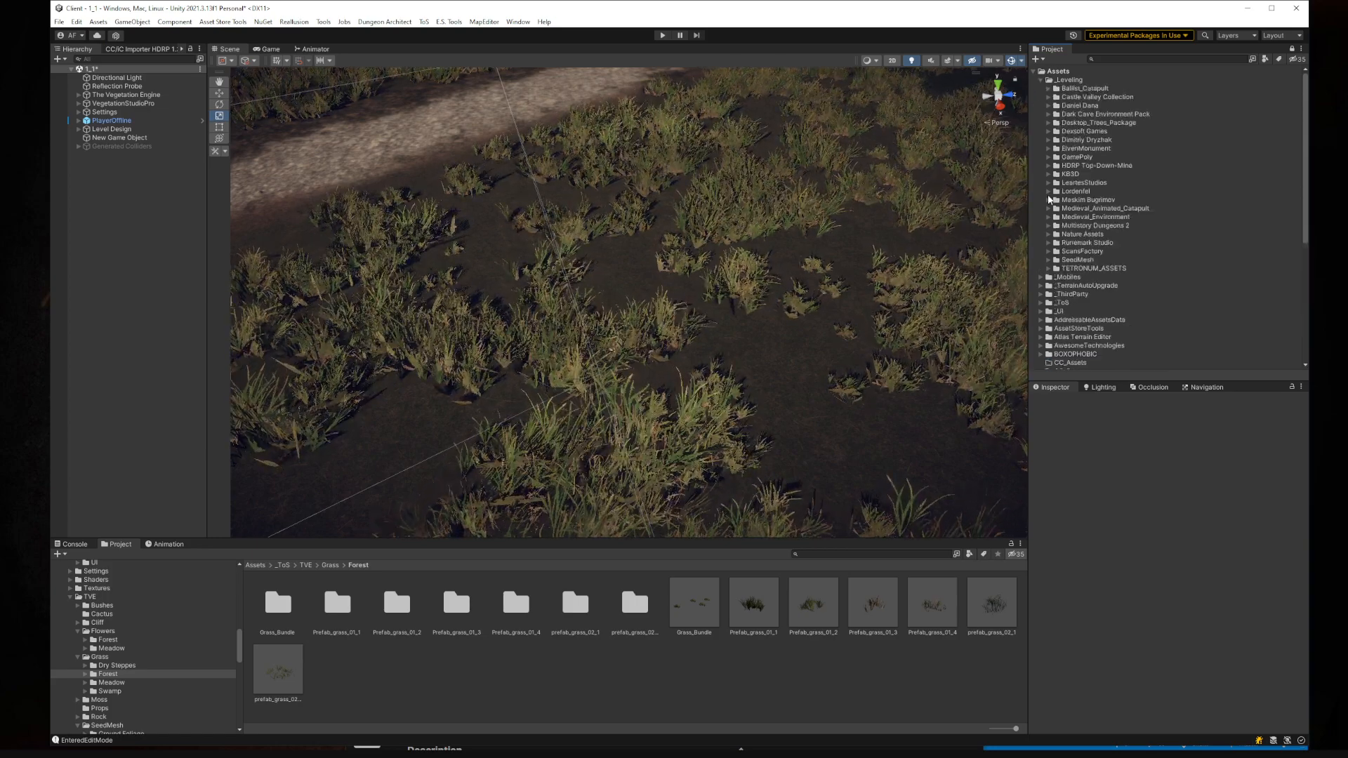
left_click(1048, 260)
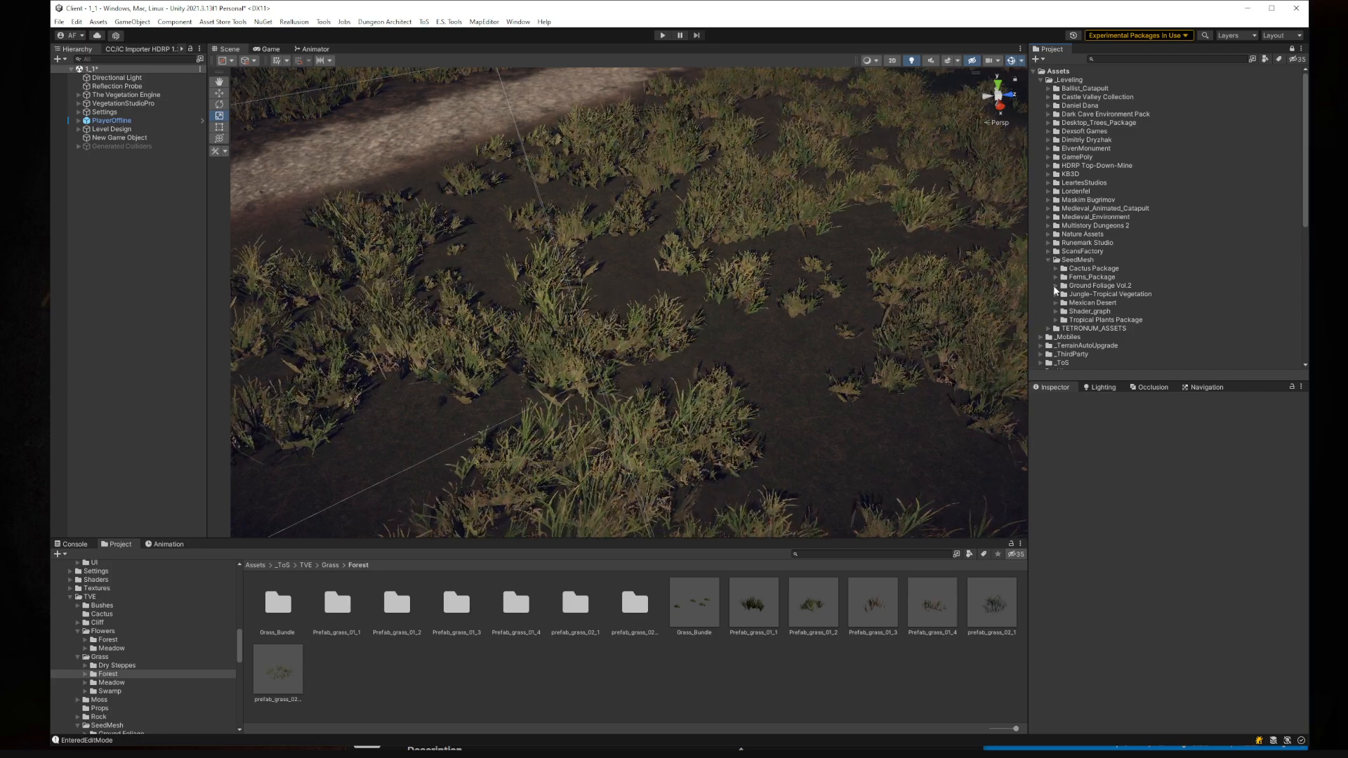
left_click(1056, 285)
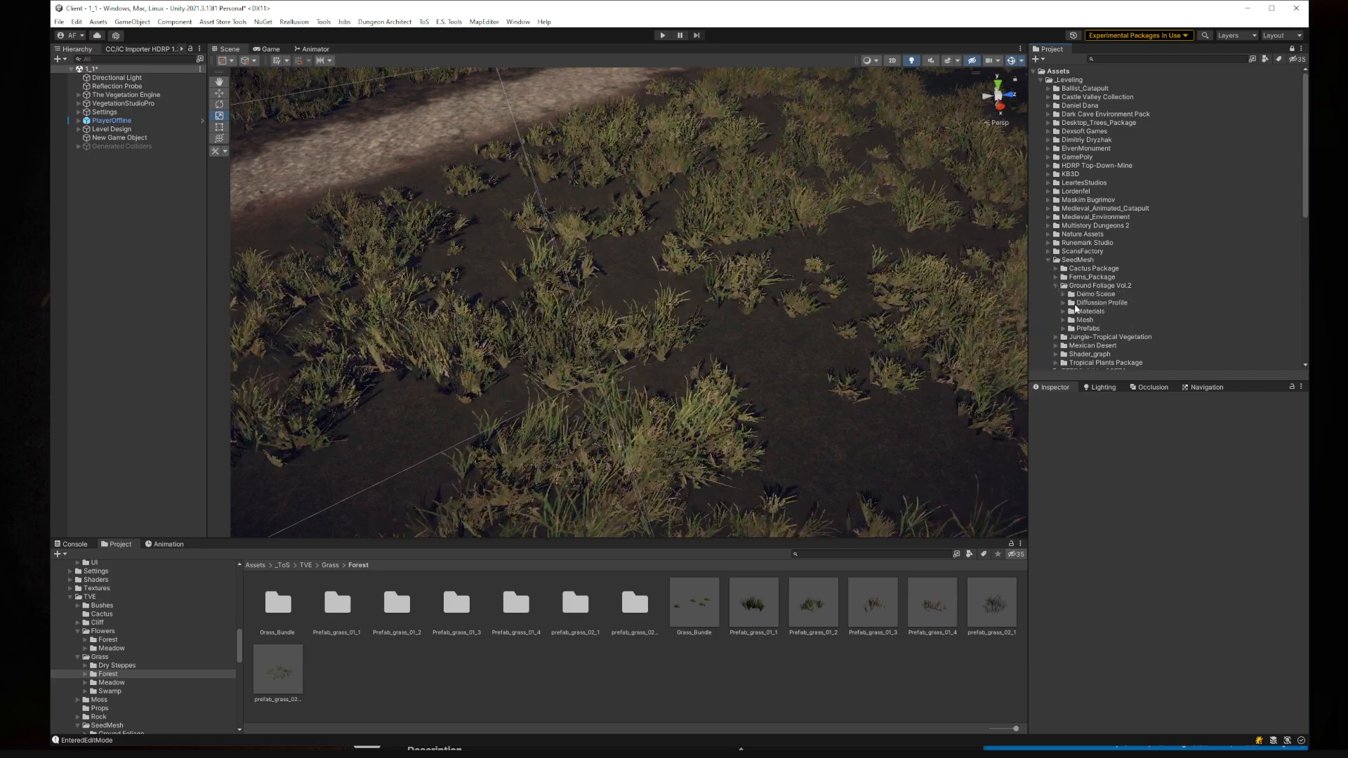
left_click(1063, 320)
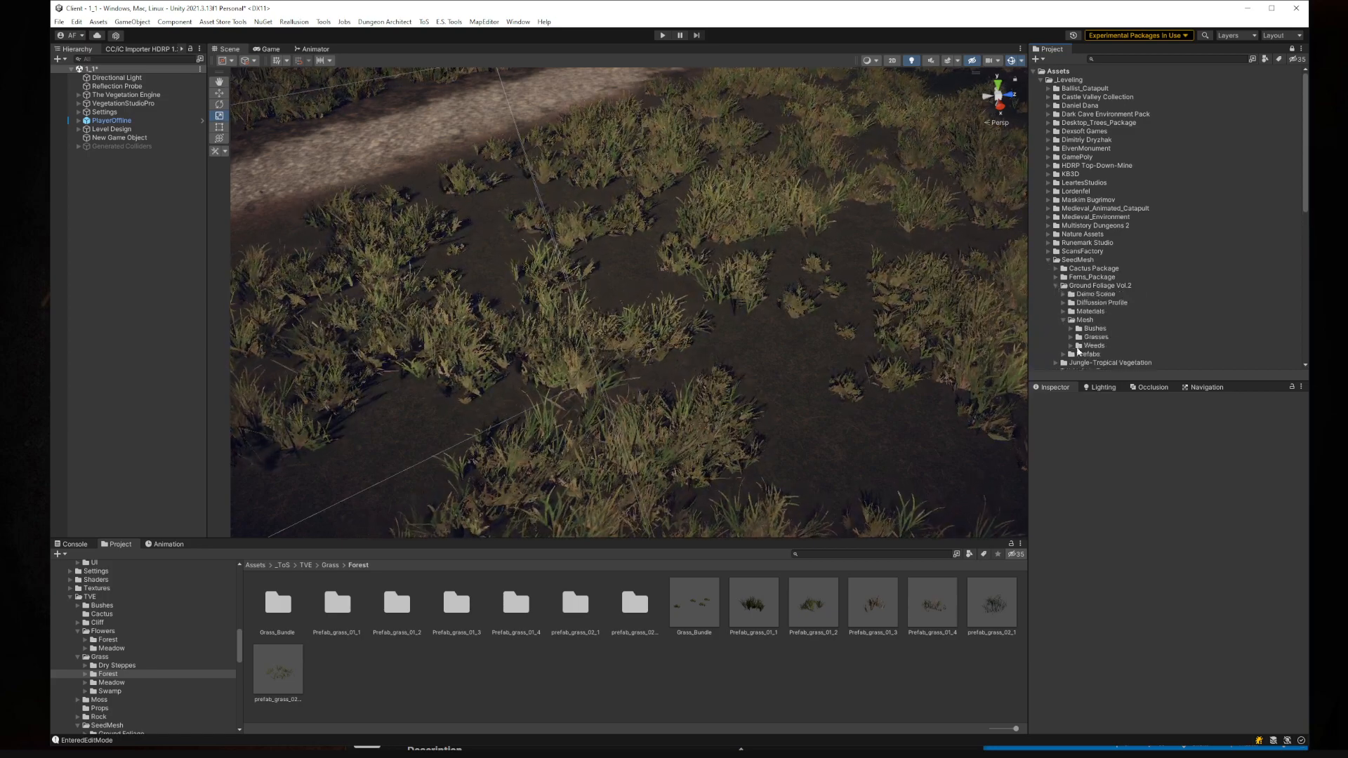
scroll(1088, 330, "down", 3)
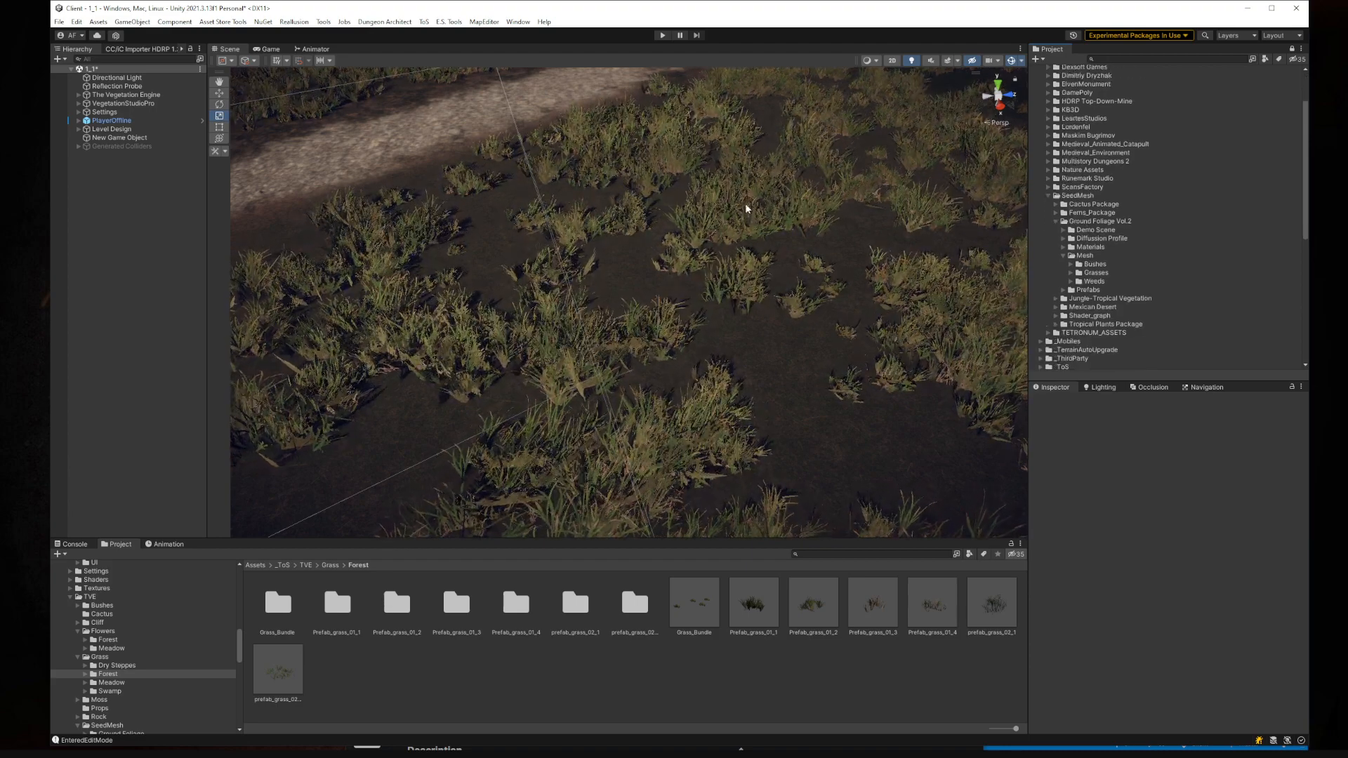
- Place the Grass_var1 prefab from Ground Foliage Vol.2's Prefabs folder on the gravel path in the scene and deselect it
right_click_drag(747, 204, 747, 169)
key("w")
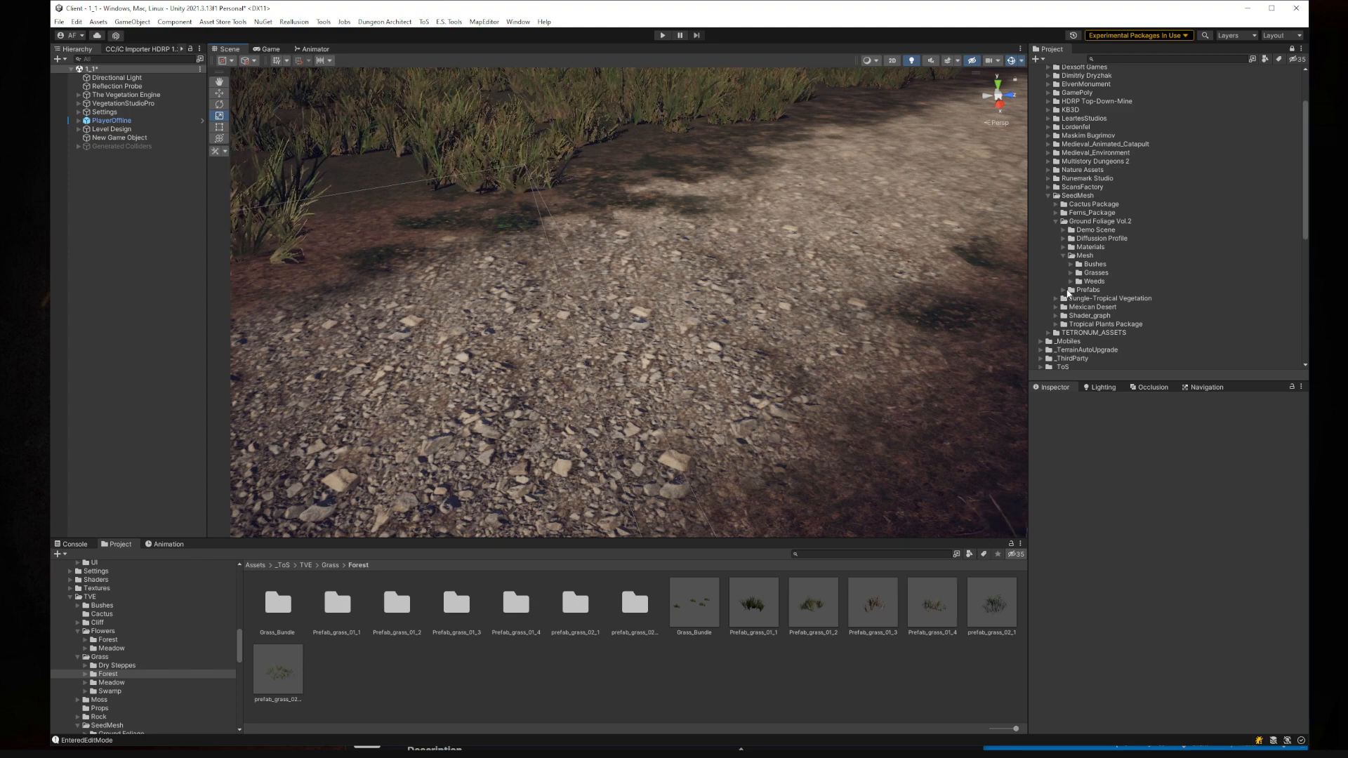
left_click(1065, 291)
scroll(1095, 288, "down", 3)
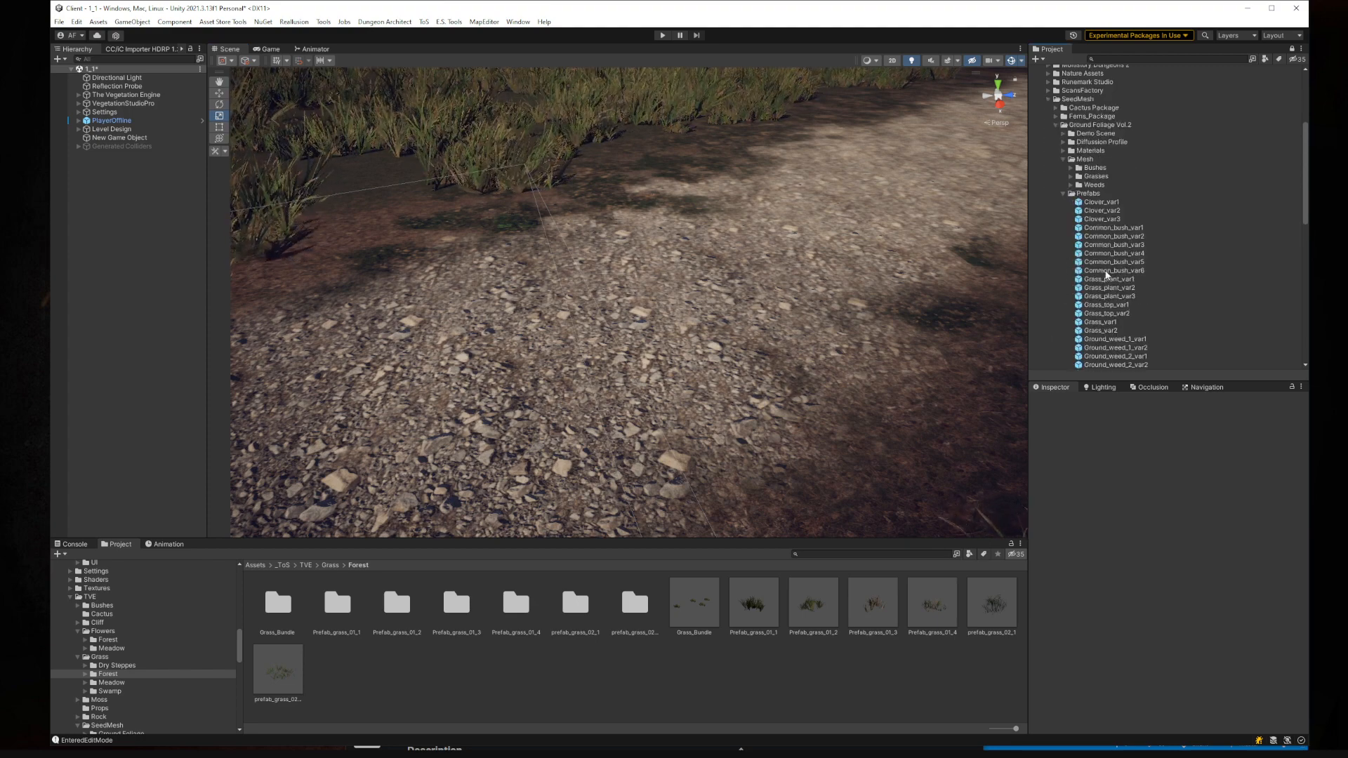
left_click(1122, 279)
left_click_drag(1111, 322, 670, 407)
mouse_move(675, 268)
right_mouse_down()
mouse_move(502, 166)
mouse_move(689, 421)
mouse_move(674, 324)
mouse_move(726, 282)
mouse_move(655, 264)
right_mouse_up()
left_click(546, 169)
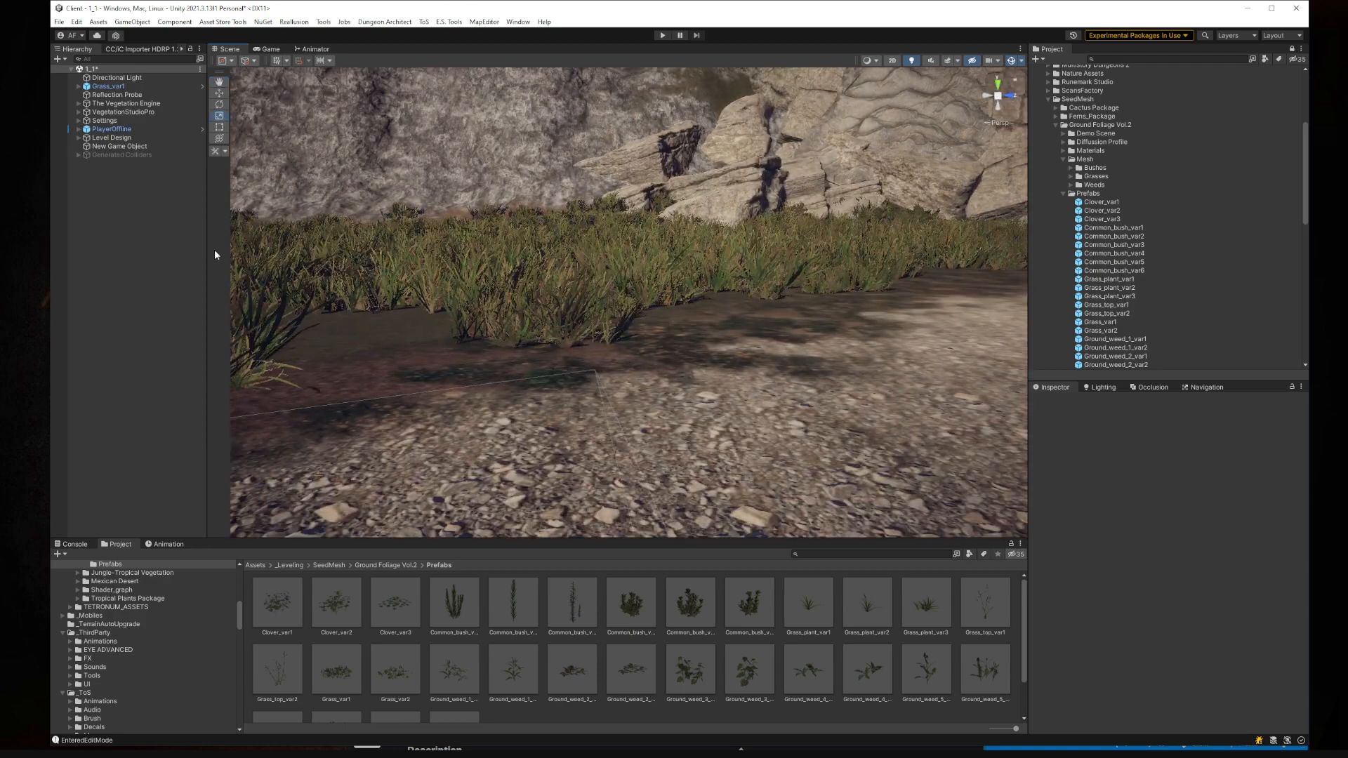
- Select VegetationSystemPro under VegetationStudioPro and view the settings of its first grass vegetation item
left_click(124, 112)
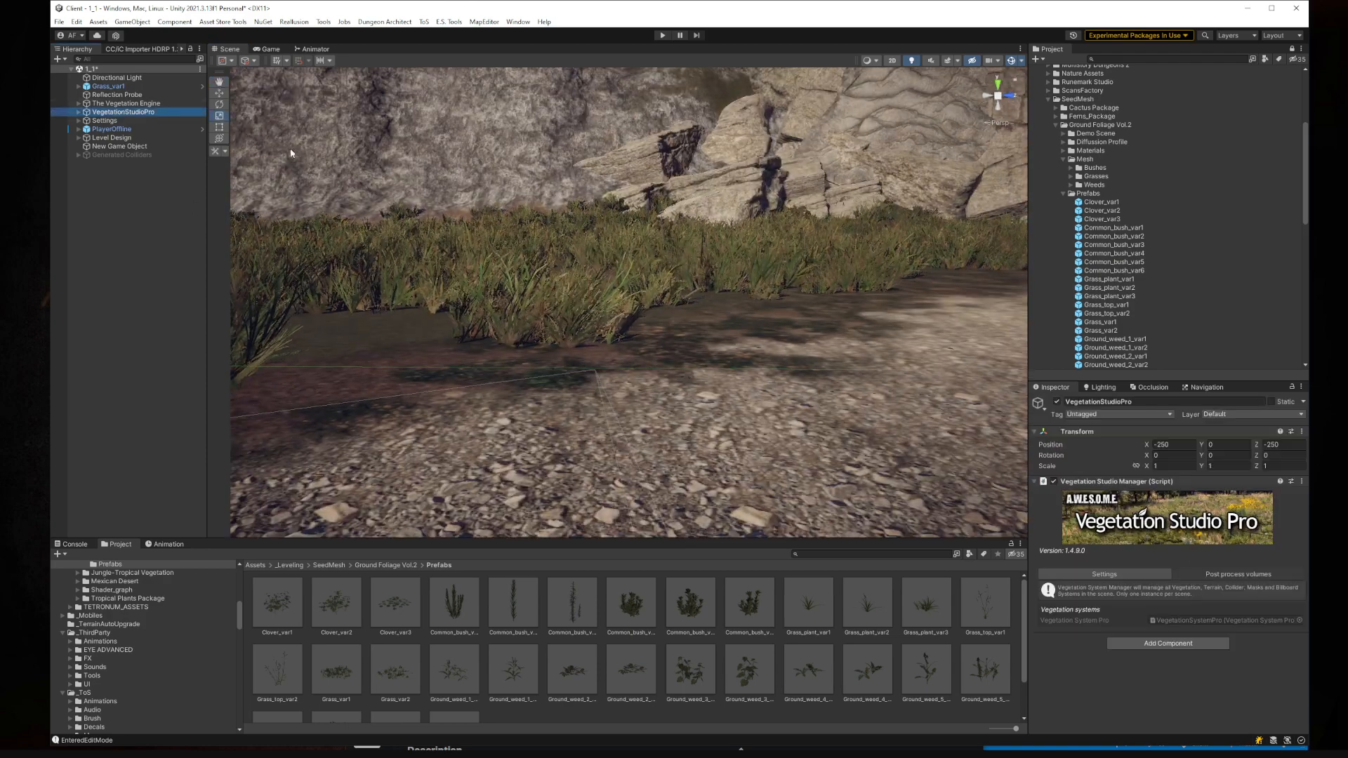
left_click(78, 112)
left_click(132, 120)
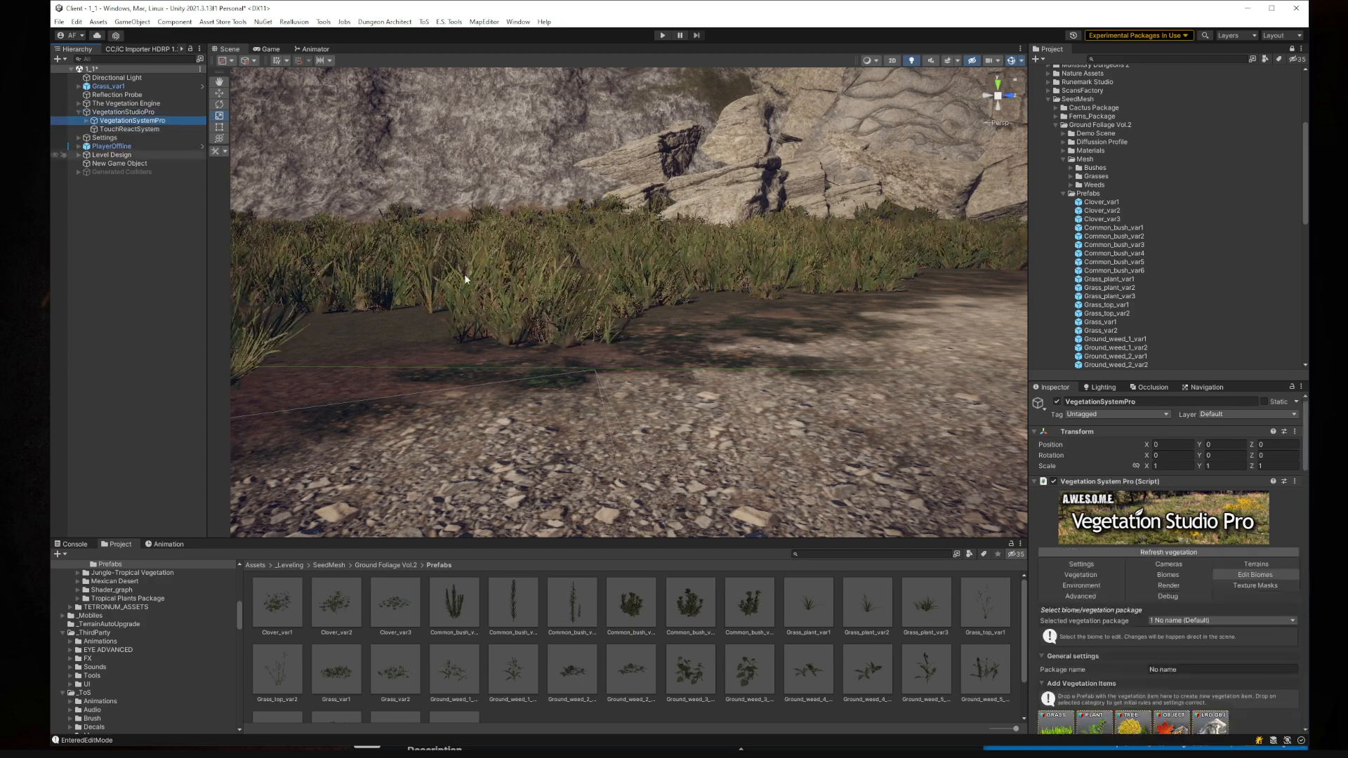
scroll(1240, 593, "down", 5)
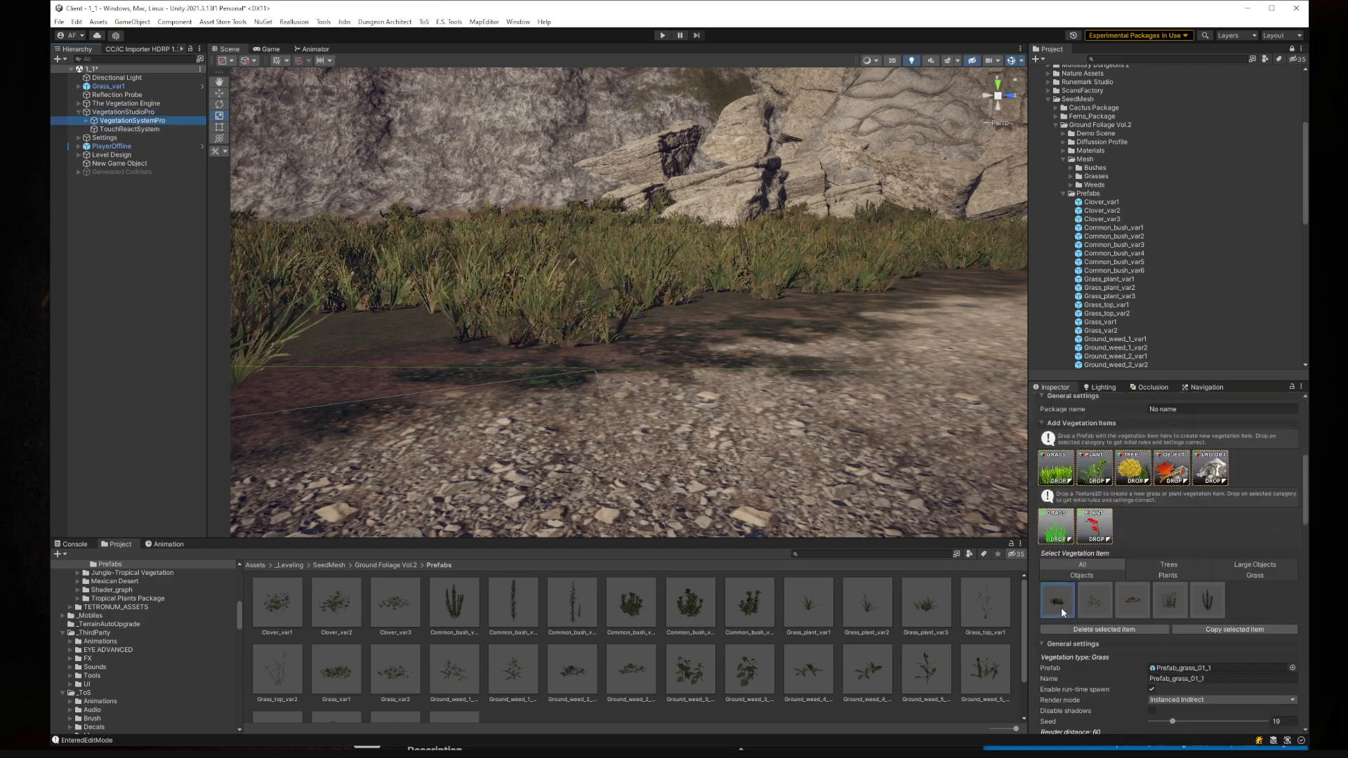
scroll(1203, 259, "down", 10)
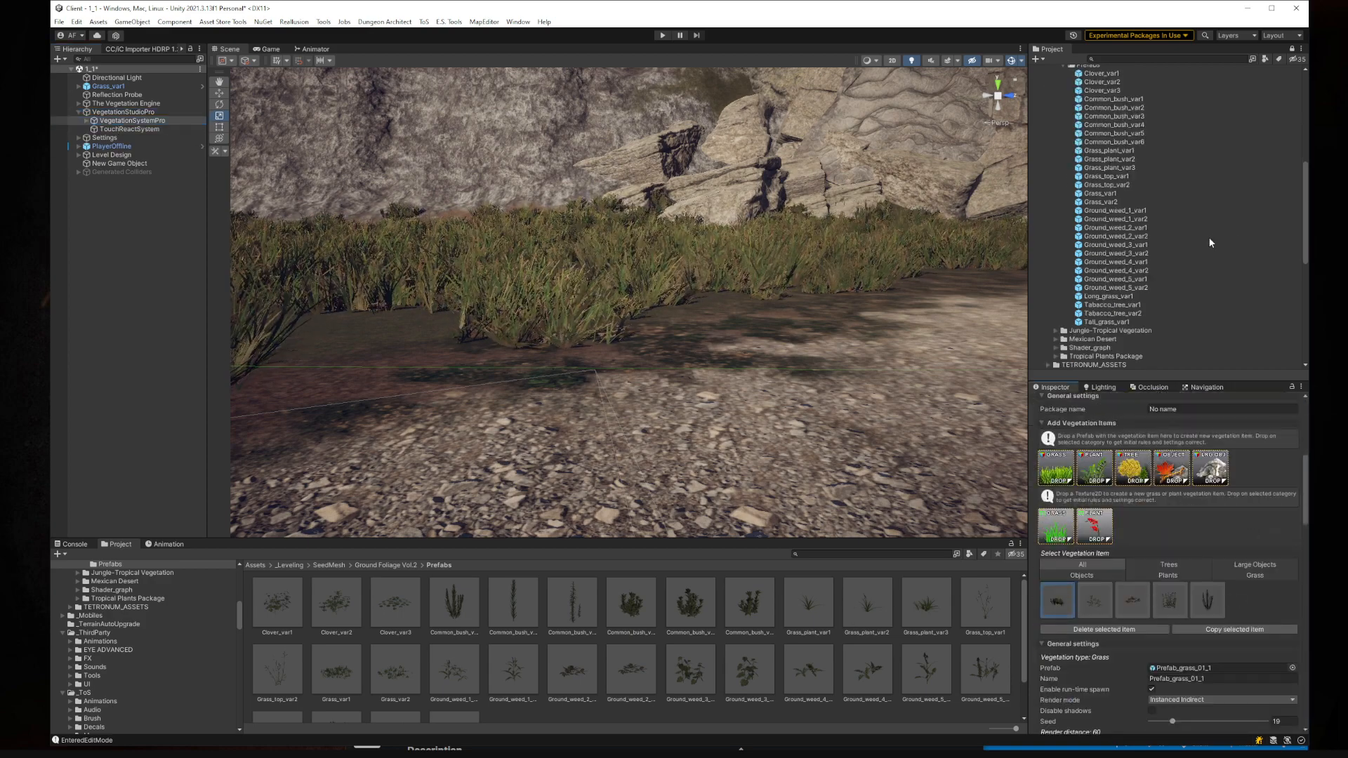
- Collapse the SeedMesh folder in _Leveling, and expand _ToS with its Scripts folder collapsed
scroll(1187, 261, "up", 5)
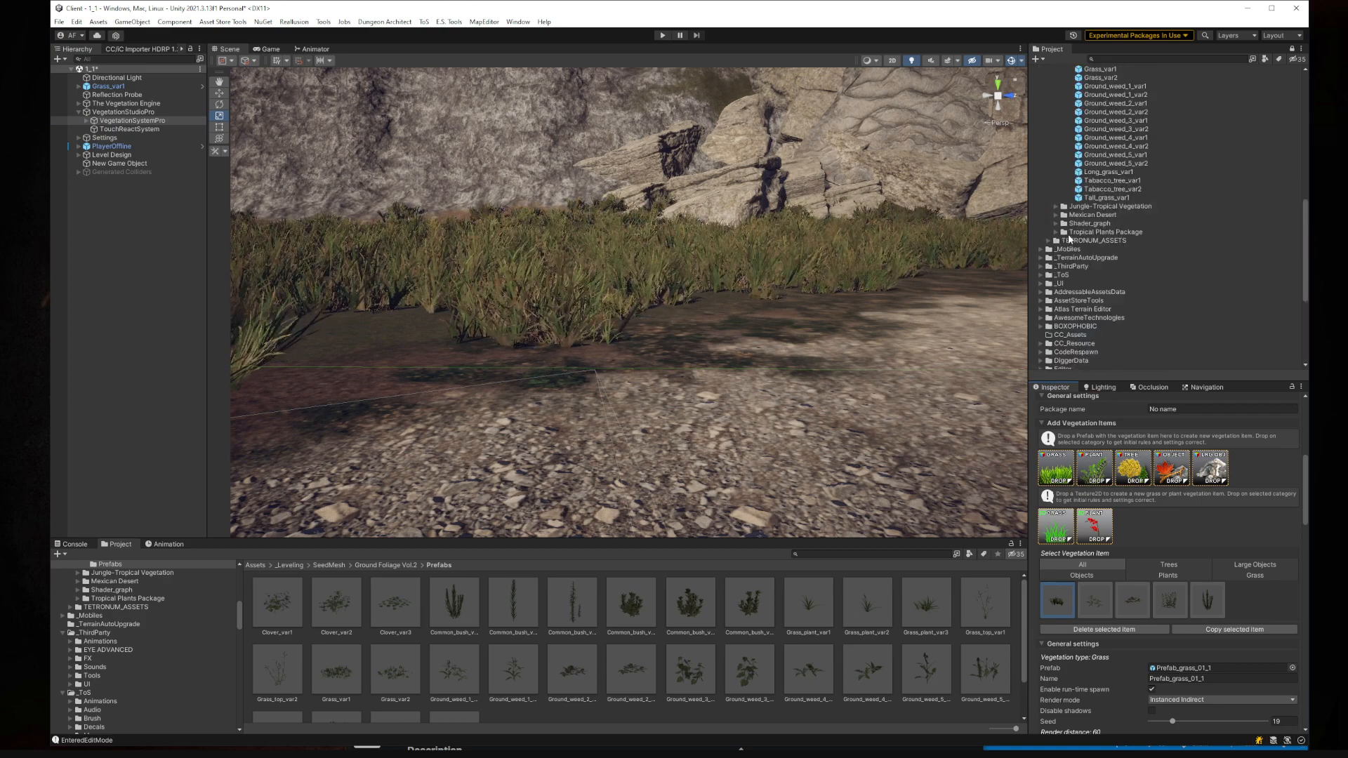
scroll(1059, 247, "up", 5)
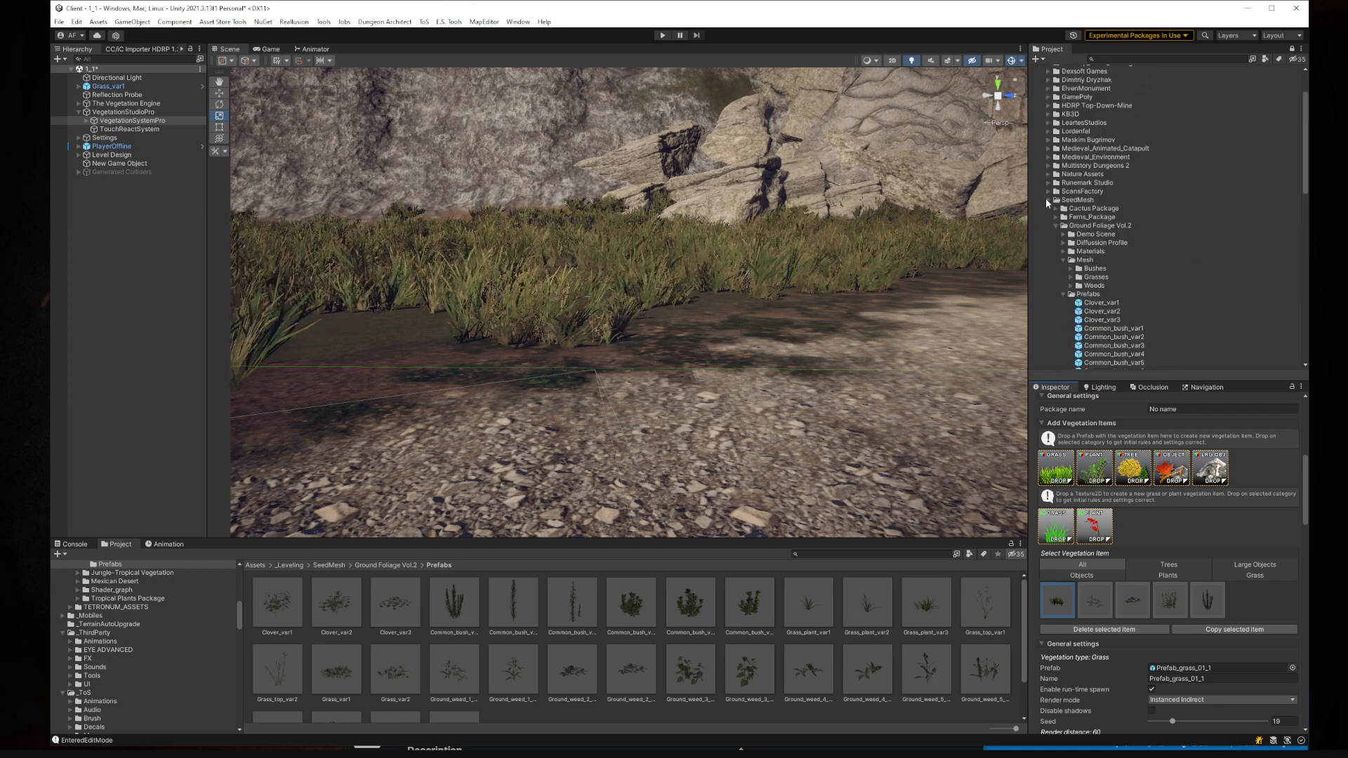
left_click(1048, 199)
left_click(1041, 242)
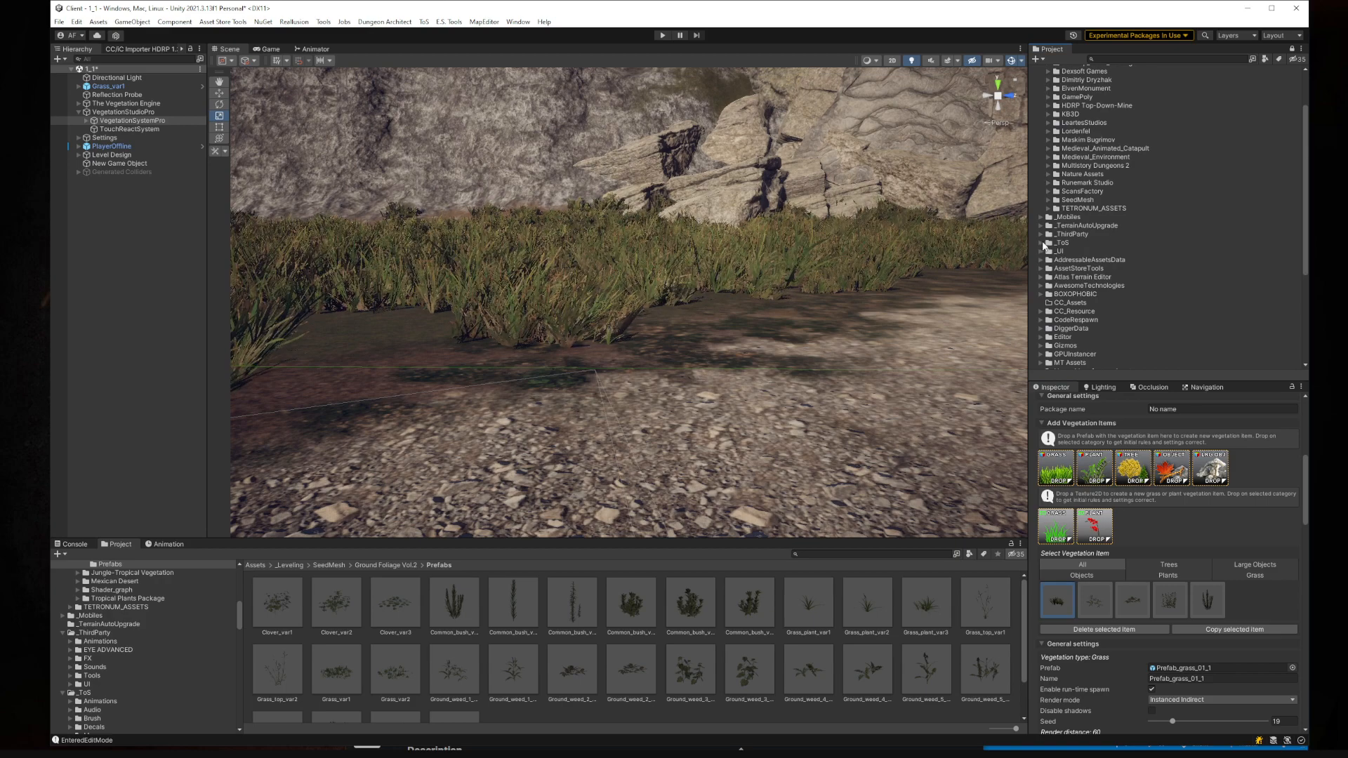
scroll(1068, 269, "down", 7)
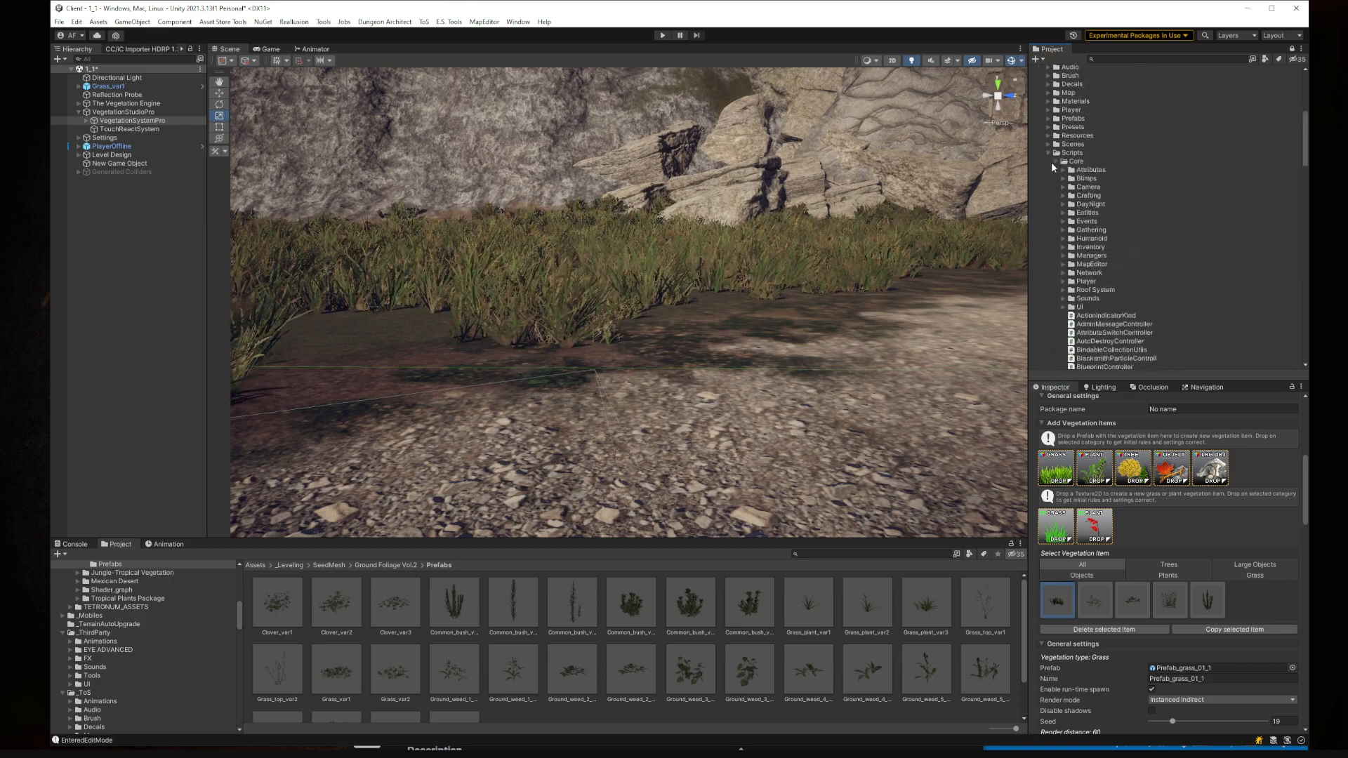
left_click(1056, 162)
left_click(1048, 153)
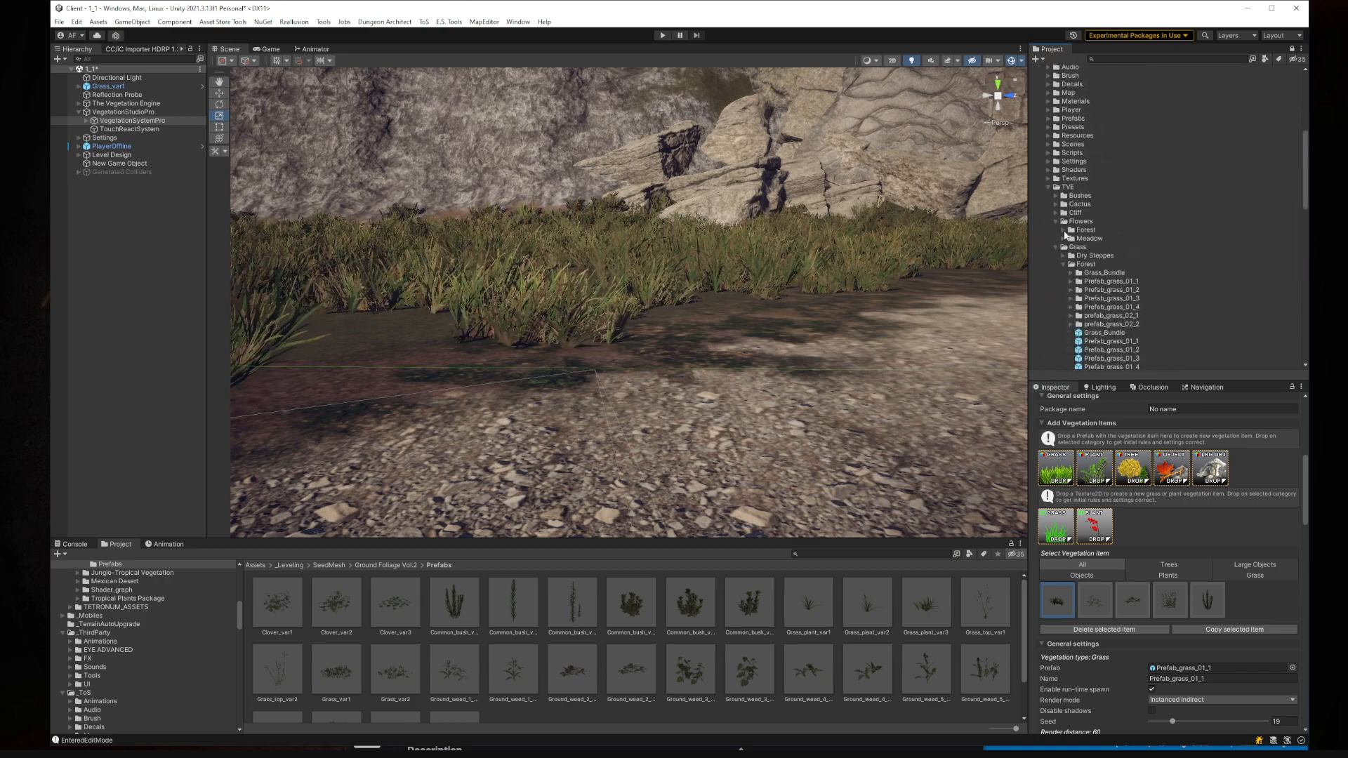
- Collapse TVE's Flowers and Grass folders and open TVE > SeedMesh > Ground Foliage at its prefabs
left_click(1055, 221)
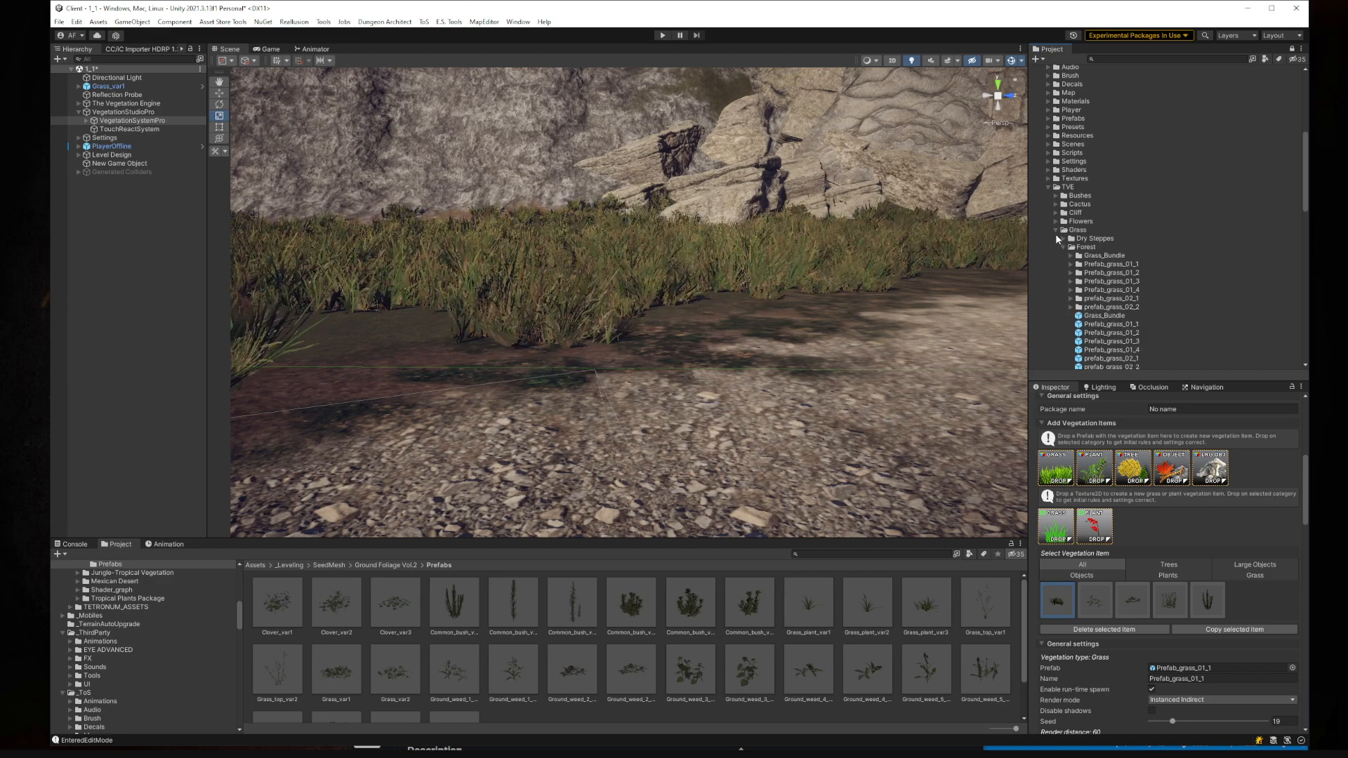
left_click(1055, 235)
left_click(1055, 230)
left_click(1084, 273)
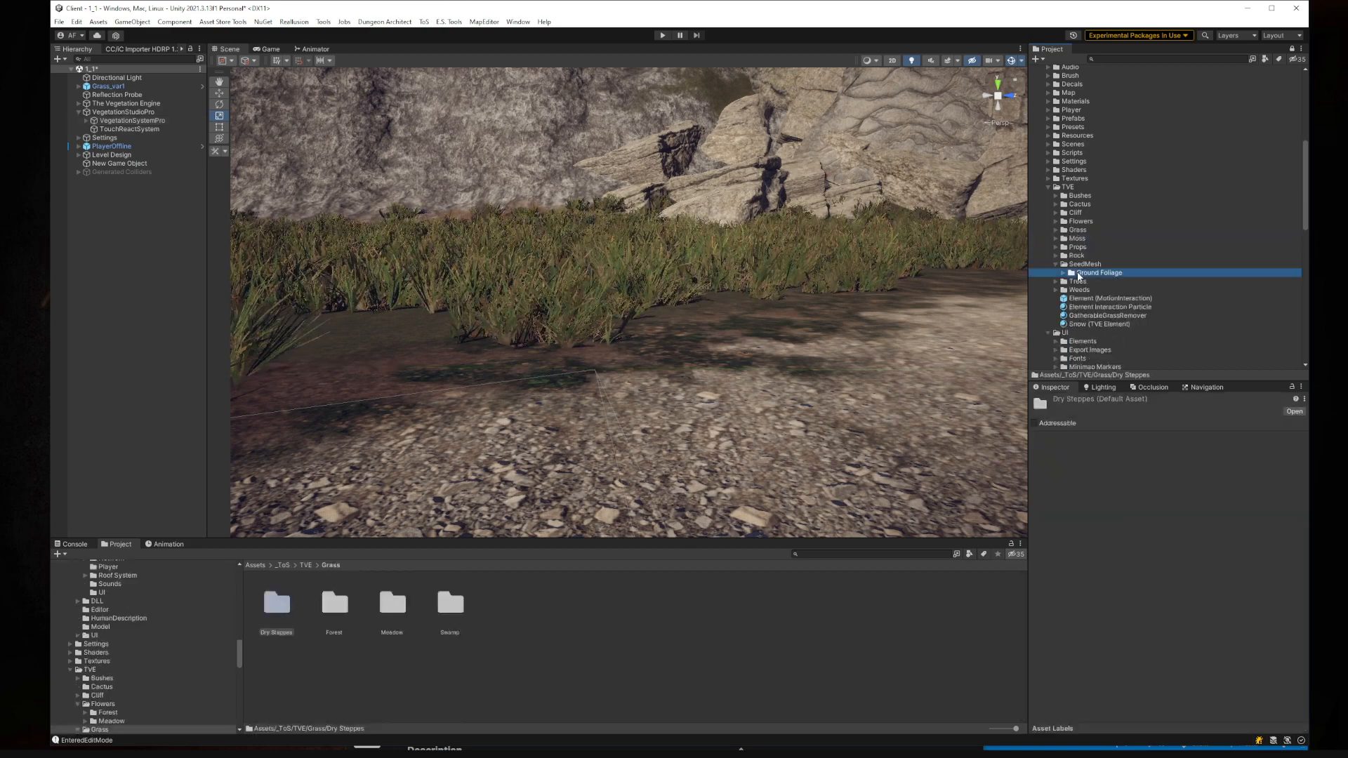
left_click(1064, 273)
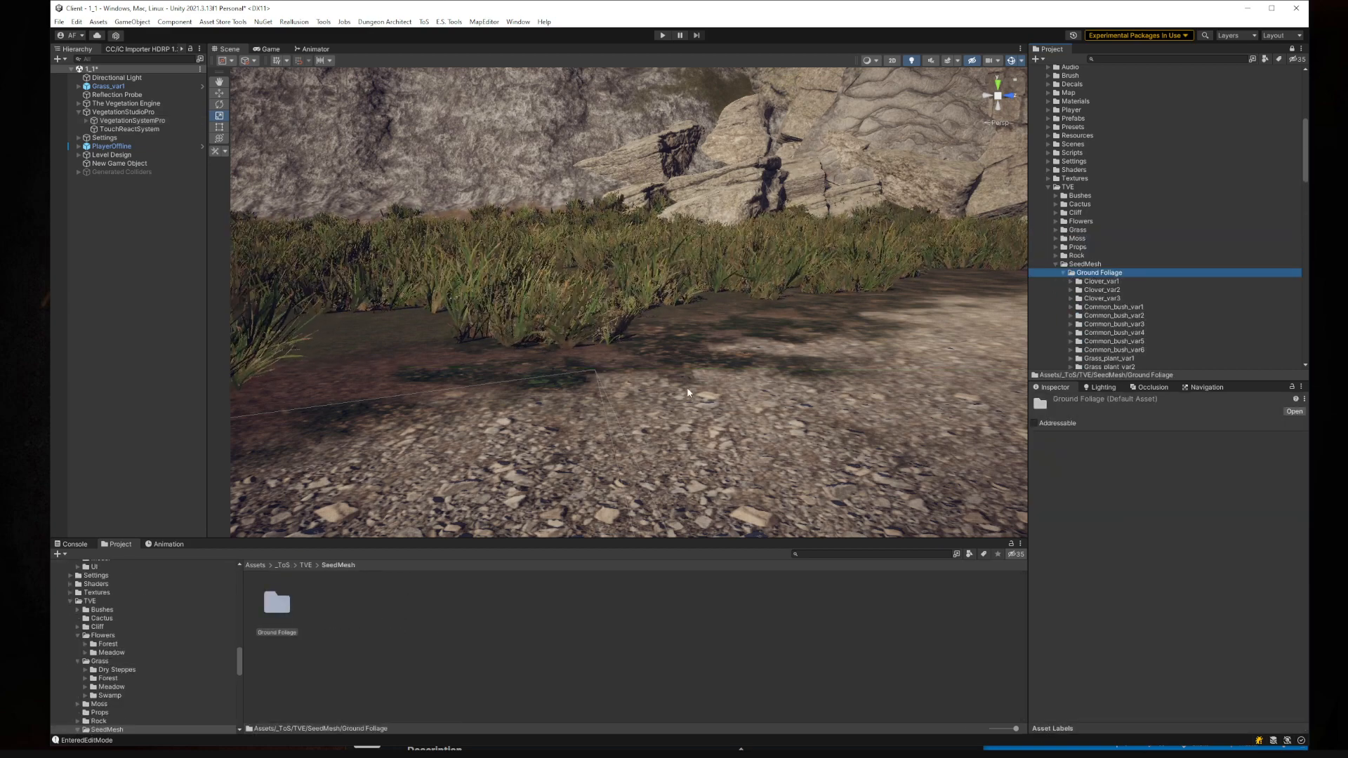
double_click(276, 603)
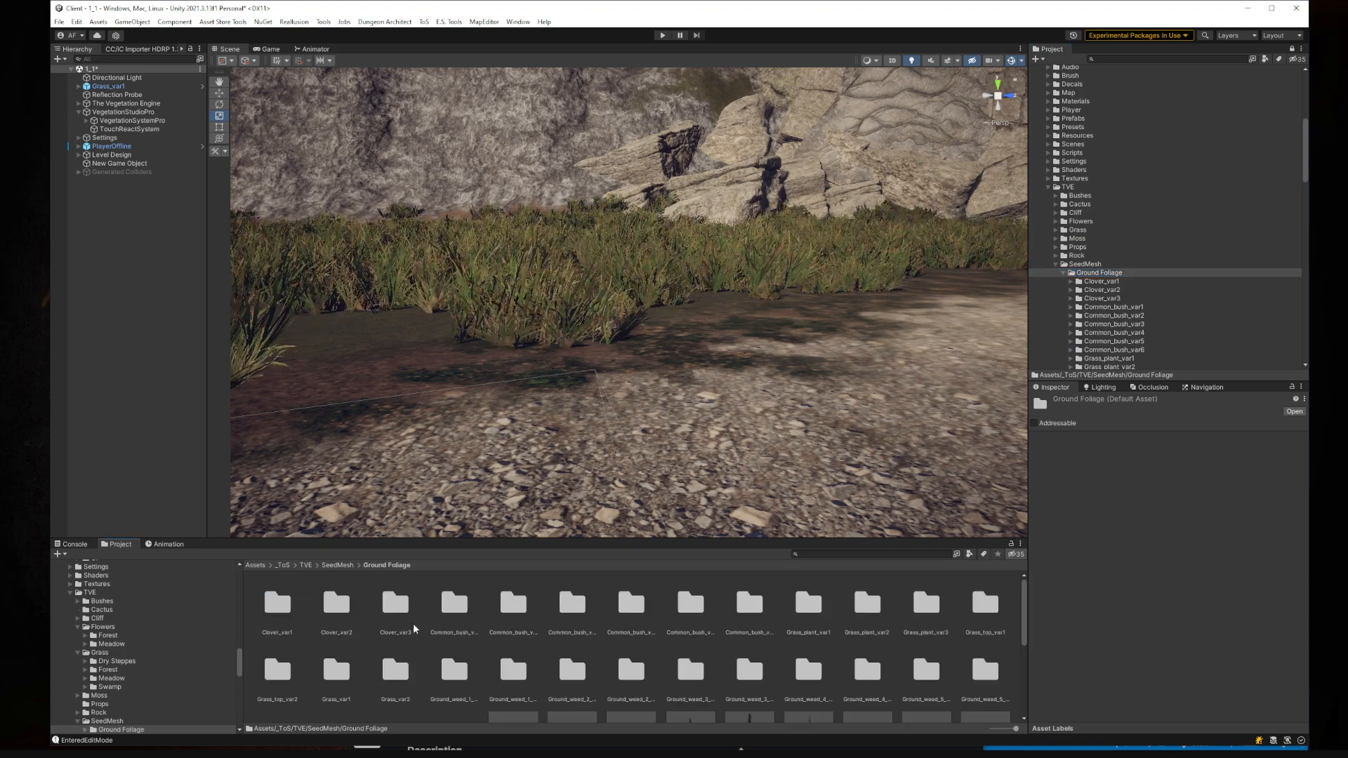
scroll(428, 629, "down", 3)
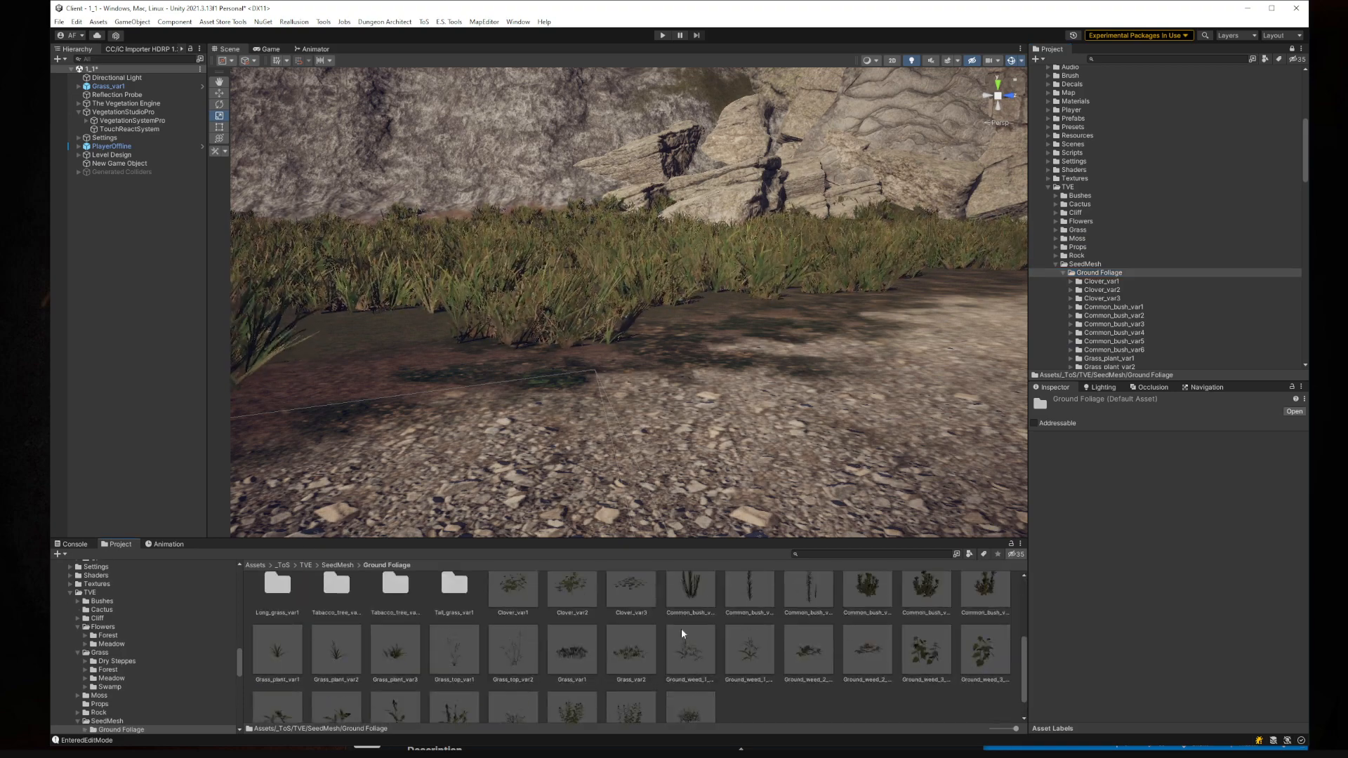
- Replace the prefab of VegetationSystemPro's first grass item with Grass_var1 from TVE > SeedMesh > Ground Foliage
left_click(132, 120)
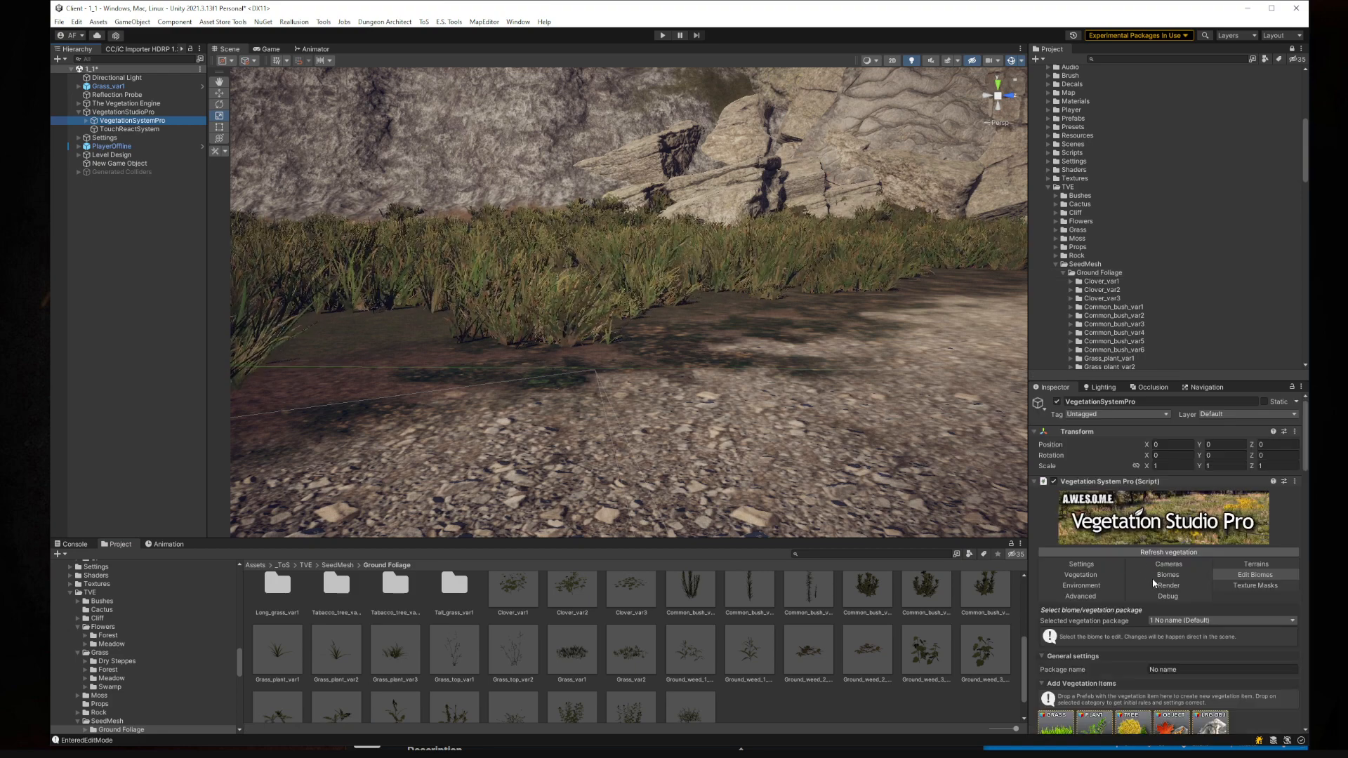
scroll(1129, 617, "down", 3)
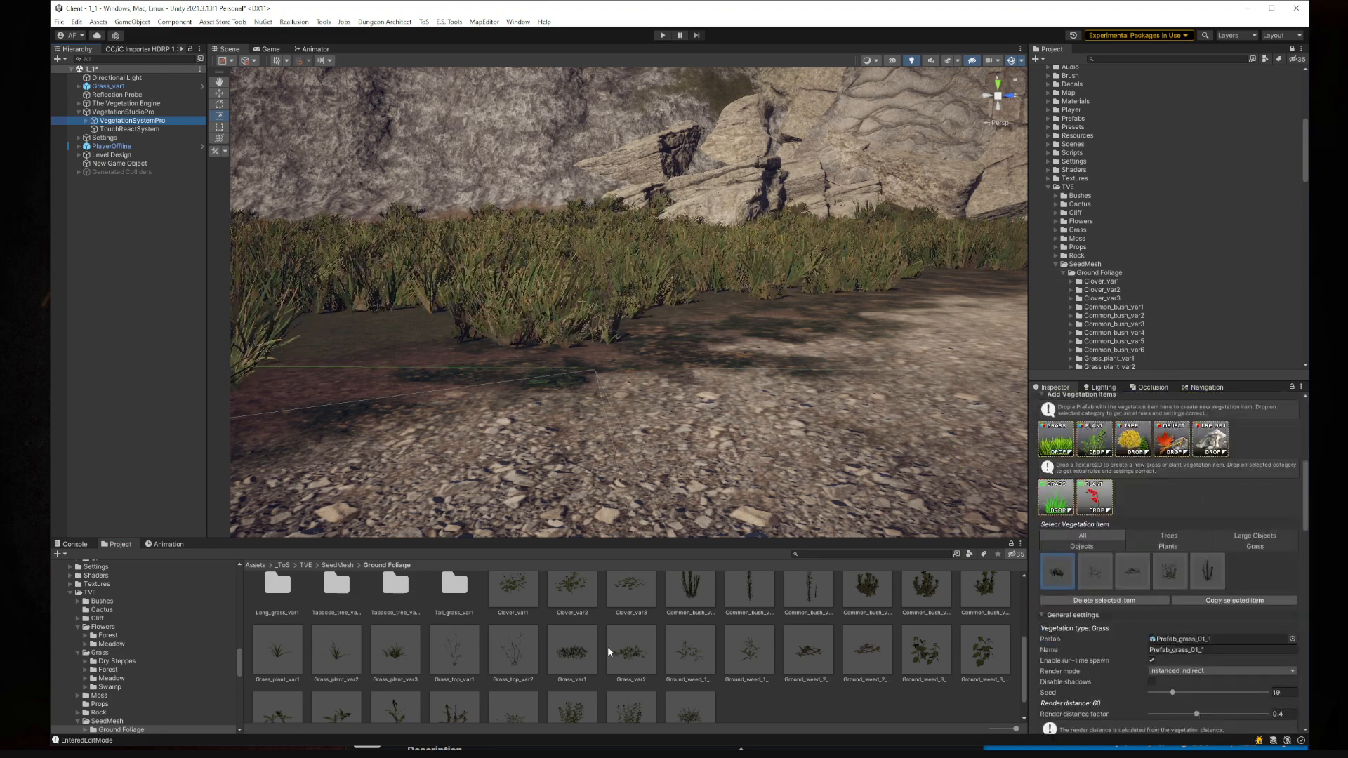
left_click_drag(572, 652, 1199, 643)
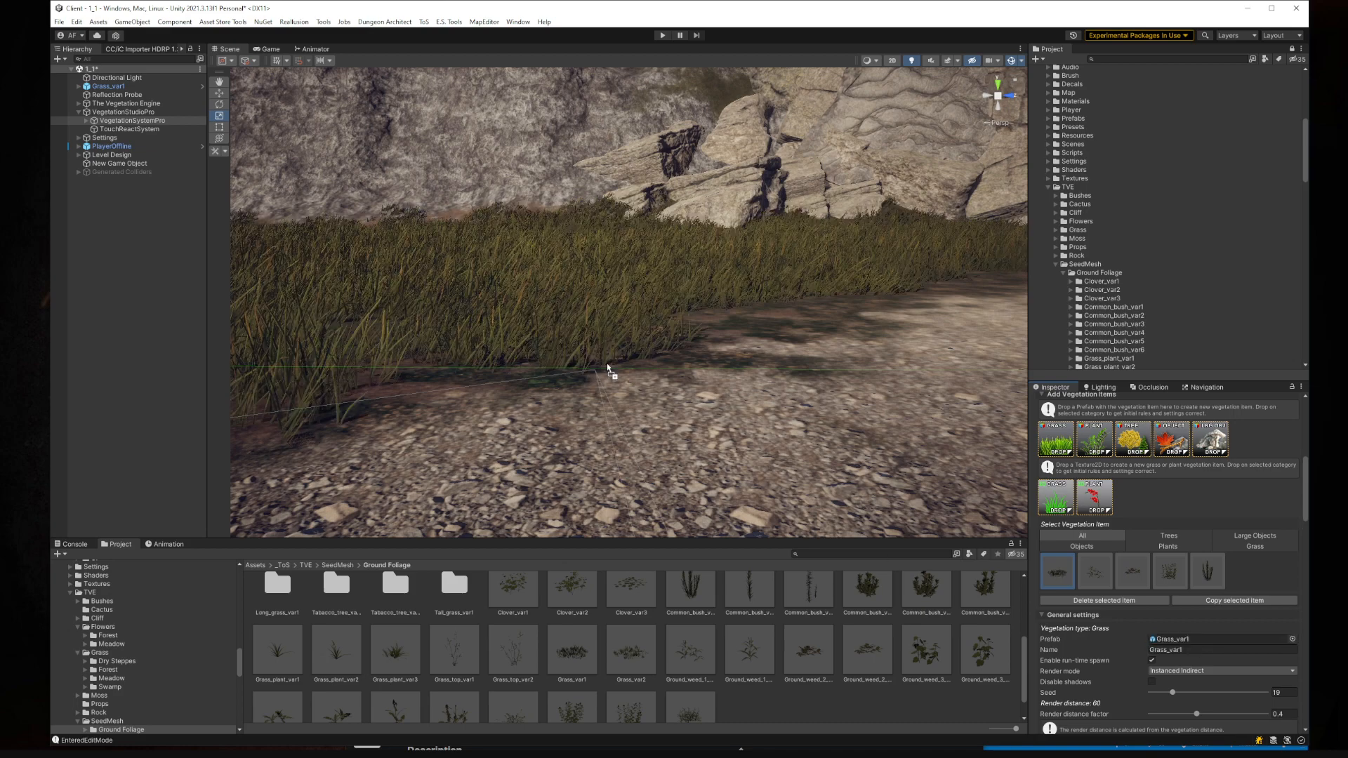
- Delete the Grass_var1 object standing on the gravel path in the scene
mouse_move(638, 346)
right_mouse_down()
mouse_move(712, 397)
mouse_move(635, 359)
right_mouse_up()
key("s")
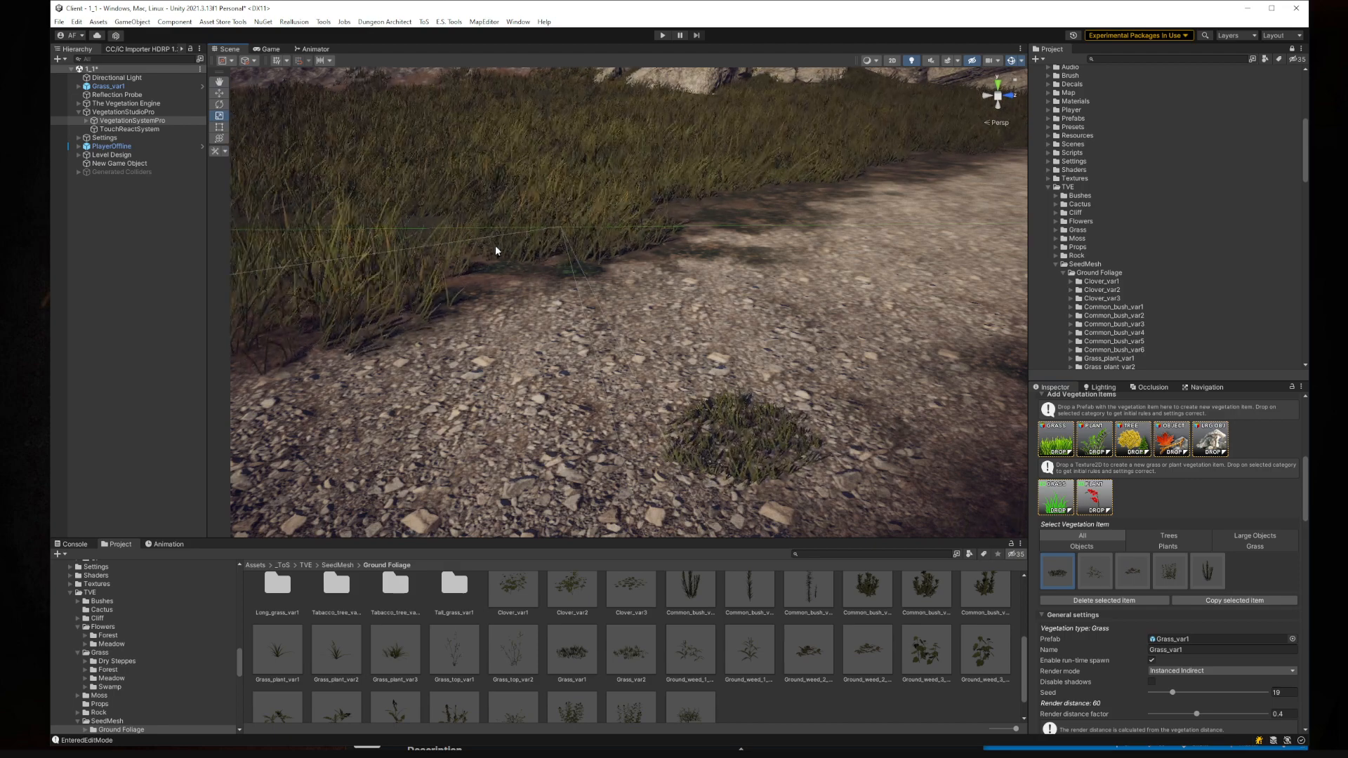
right_click_drag(809, 319, 830, 350)
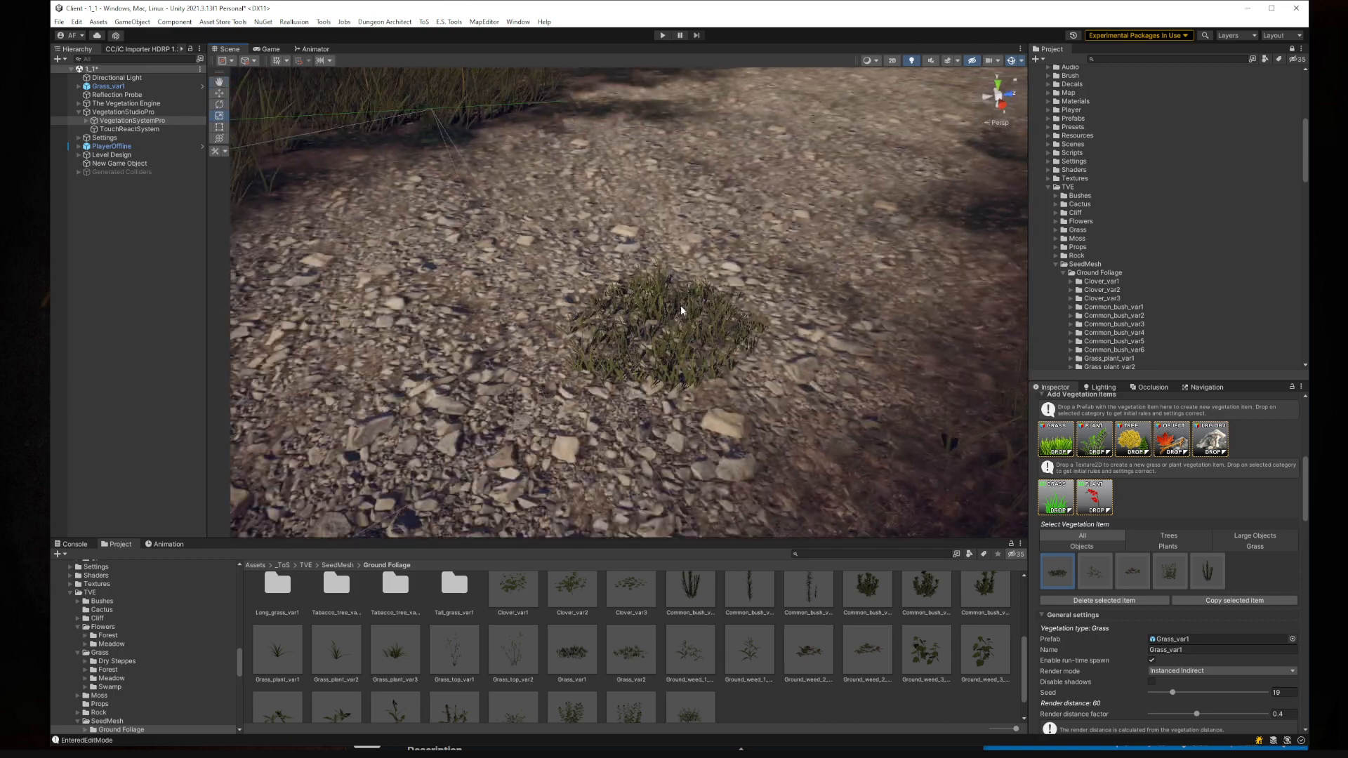
left_click(681, 310)
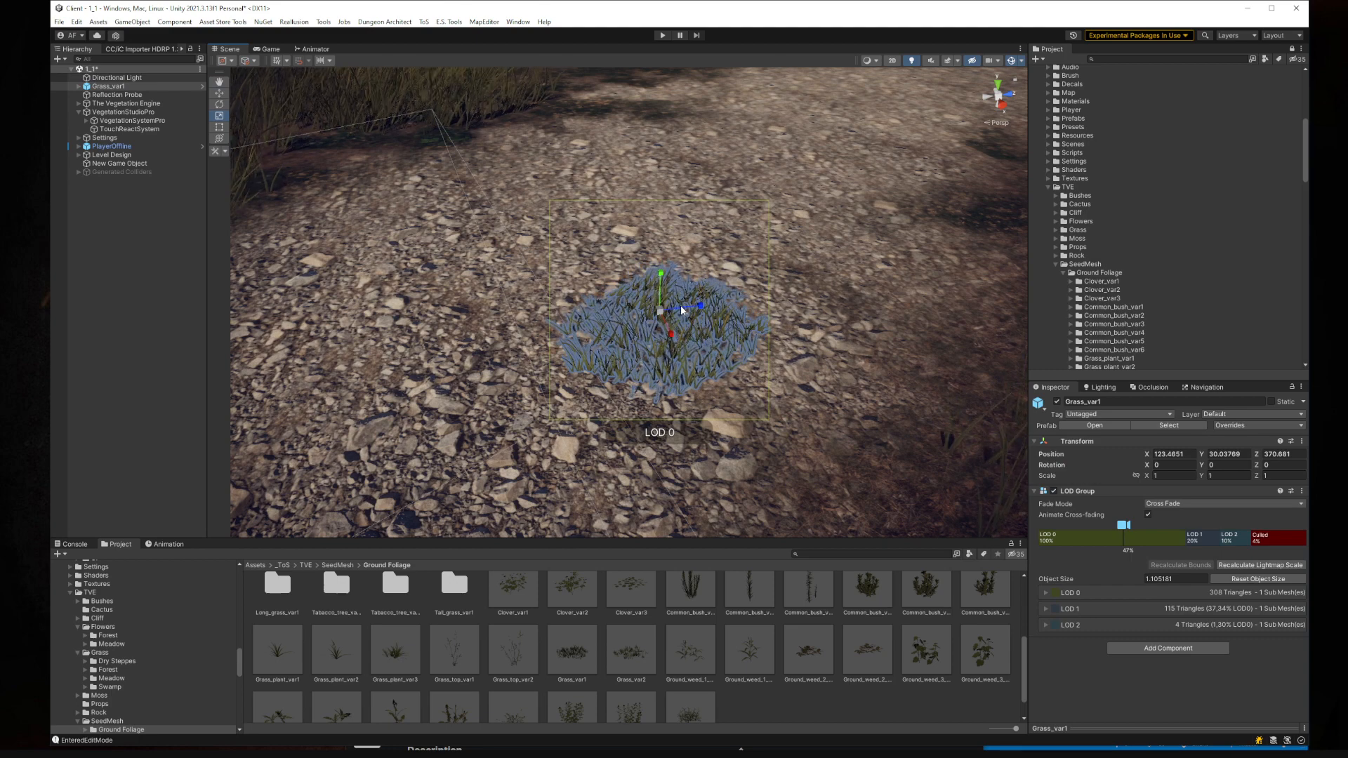
key("Delete")
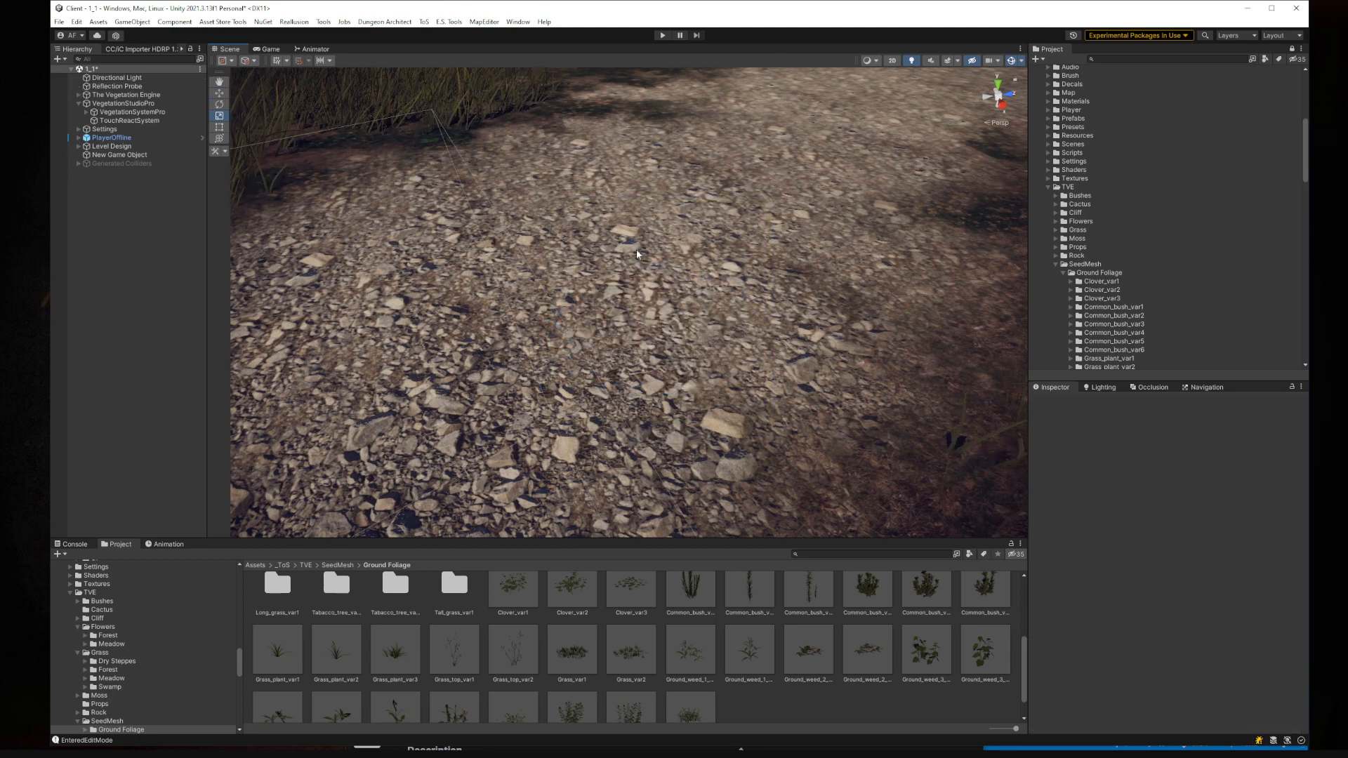
right_click_drag(682, 310, 641, 233)
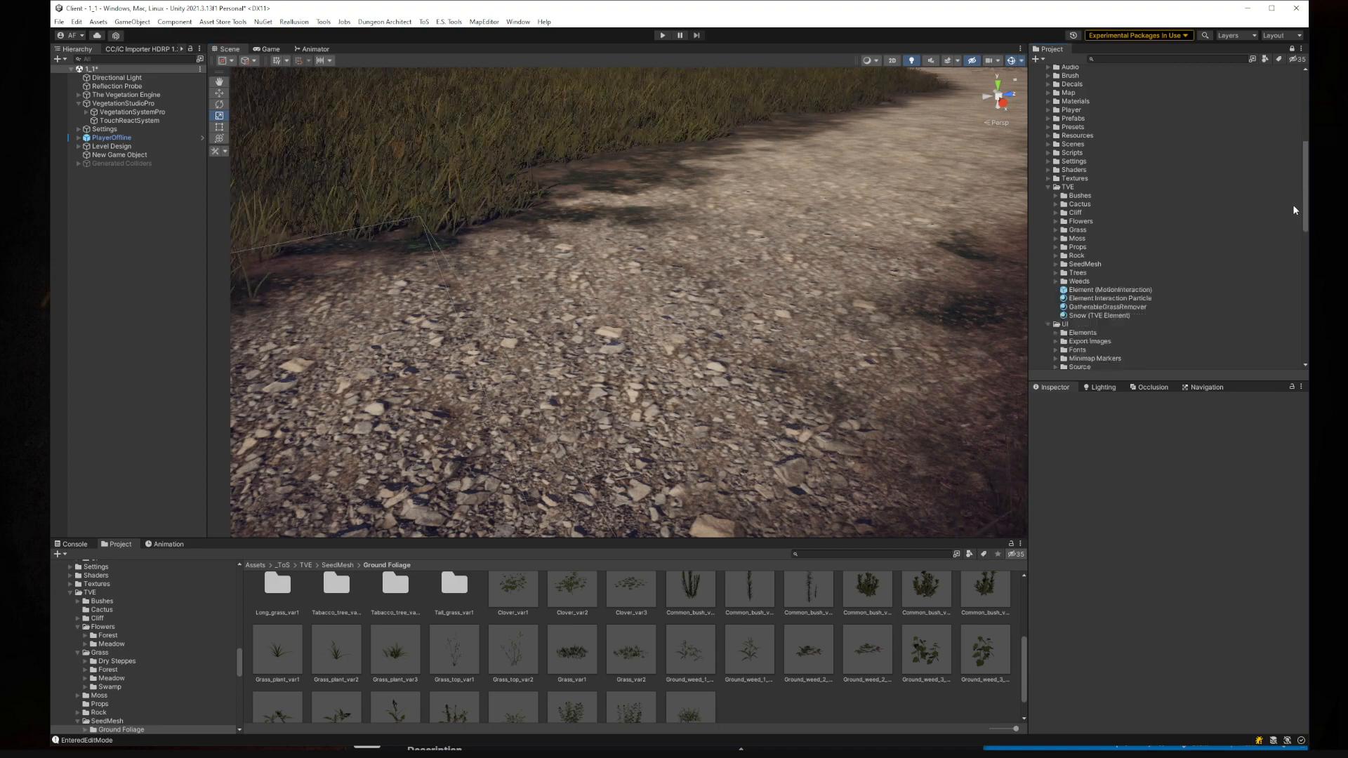
- Collapse the UI folder in _ToS and expand TVE > SeedMesh > Ground Foliage down to its clover prefabs
left_click_drag(1305, 212, 1298, 111)
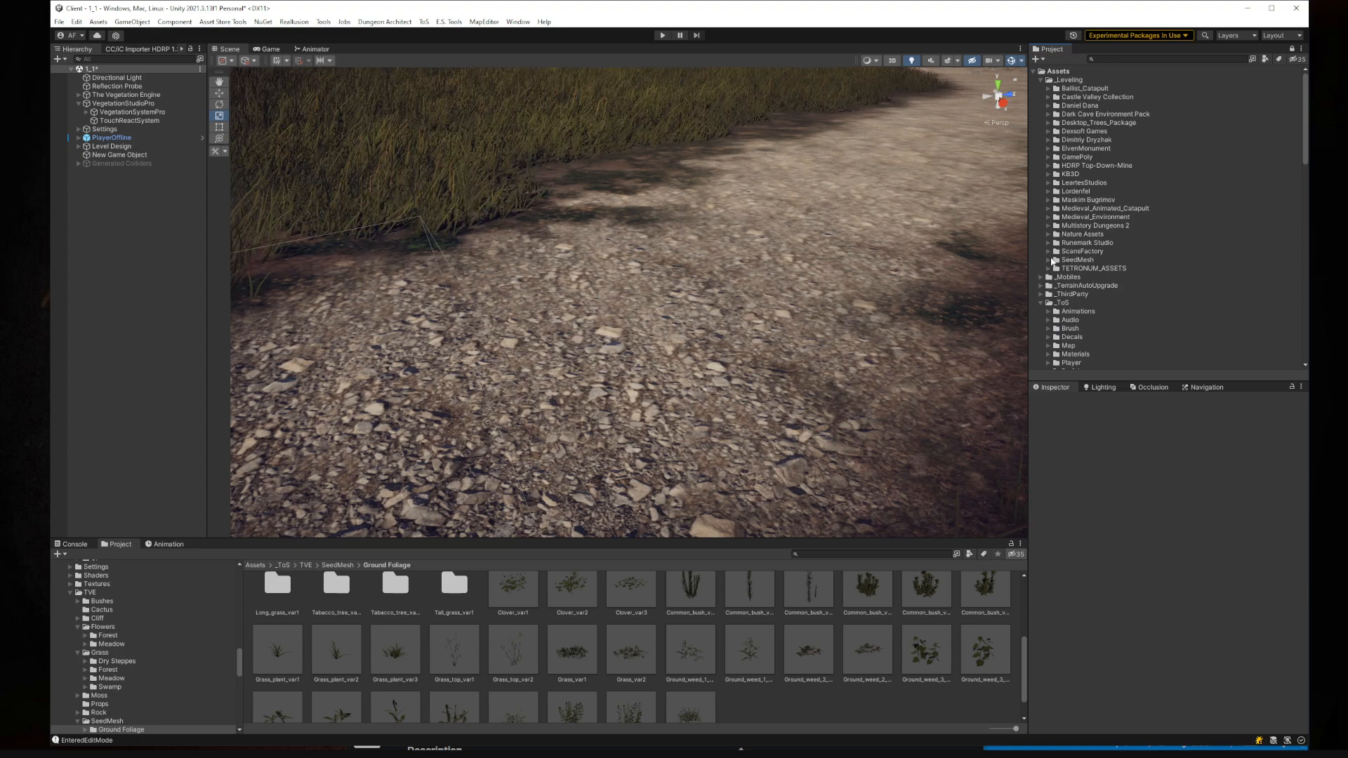
scroll(1057, 253, "down", 6)
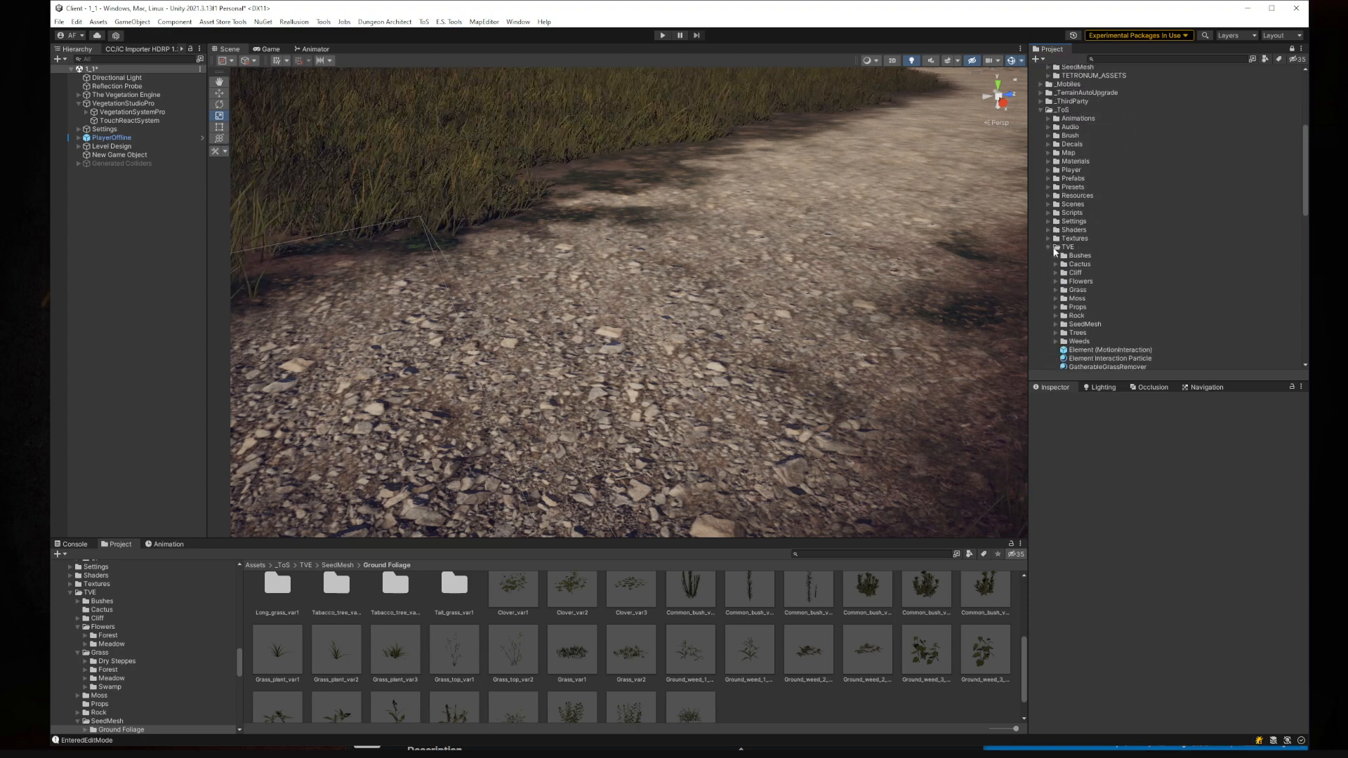
scroll(1055, 252, "down", 1)
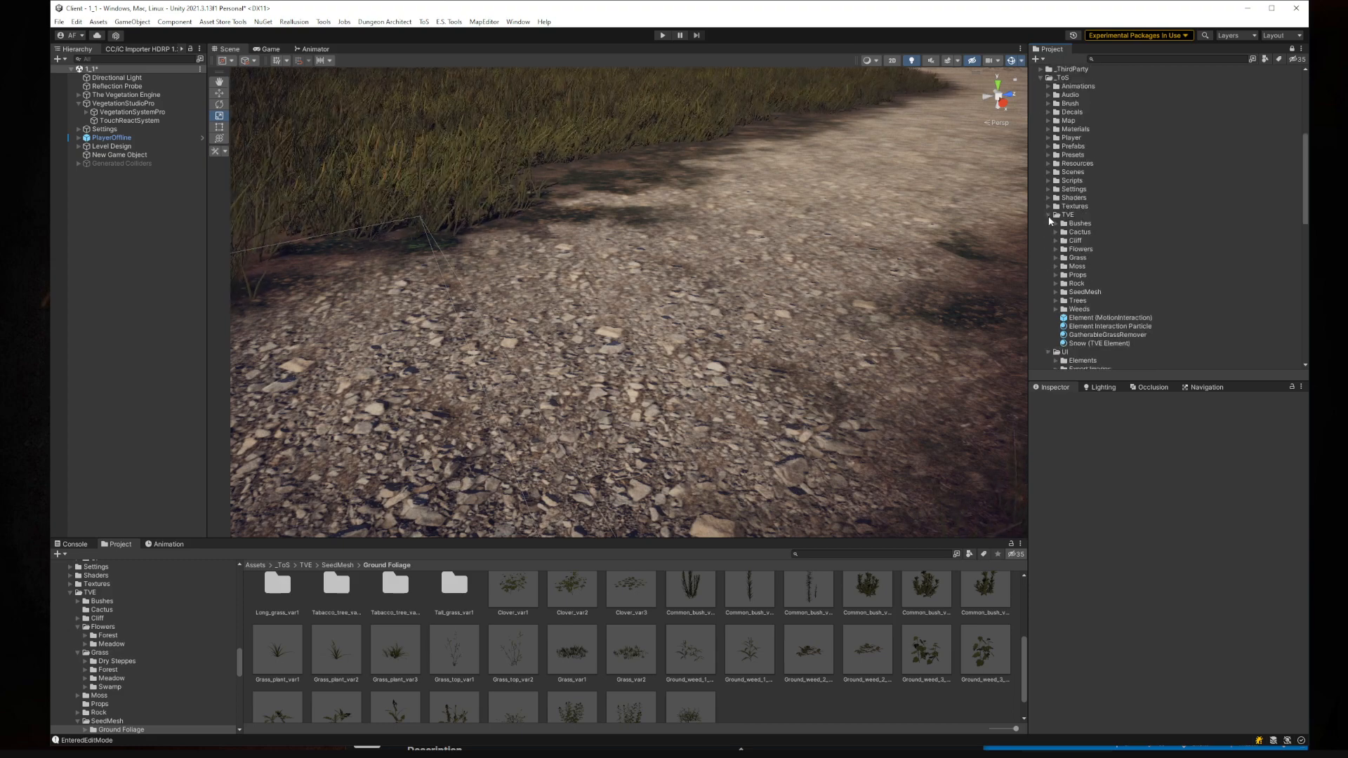
left_click(1051, 352)
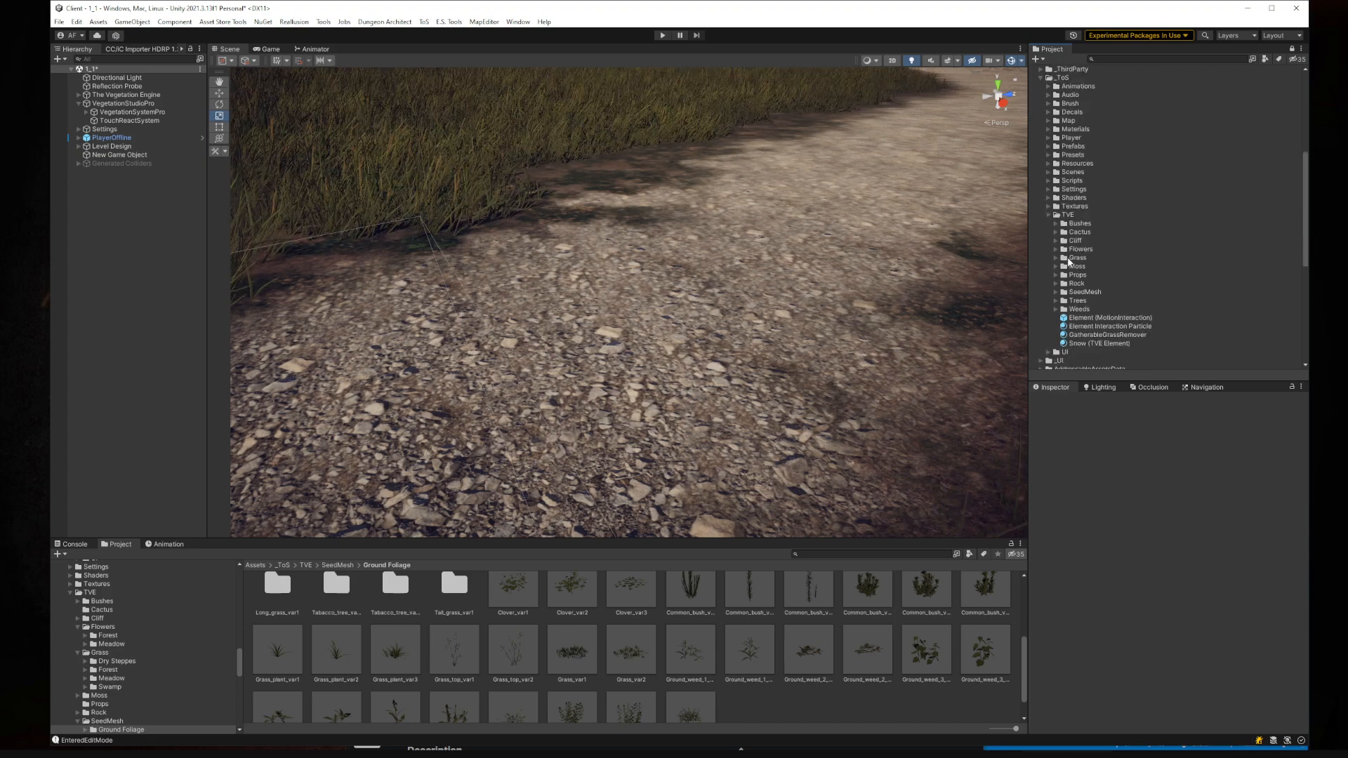
left_click(1055, 293)
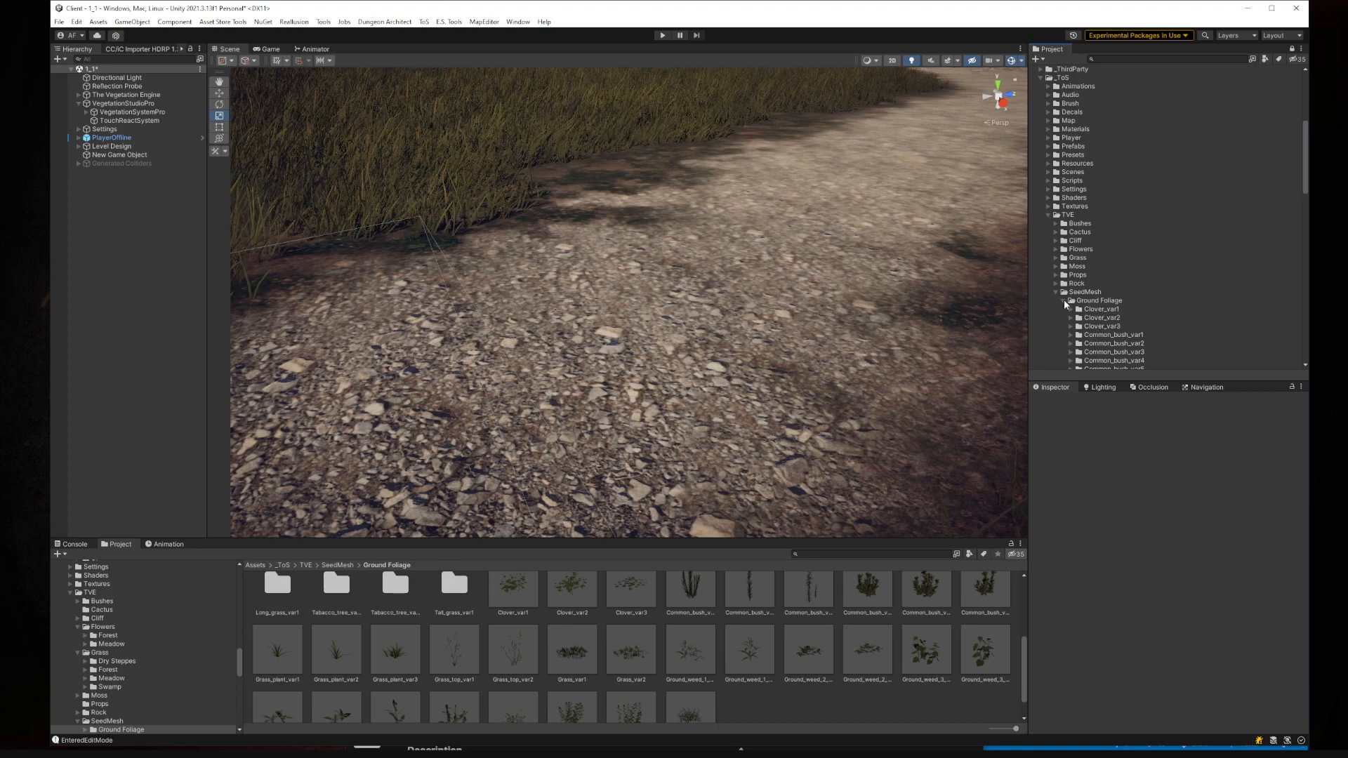
left_click(1064, 301)
left_click(1061, 300)
left_click(1064, 300)
scroll(1084, 300, "down", 9)
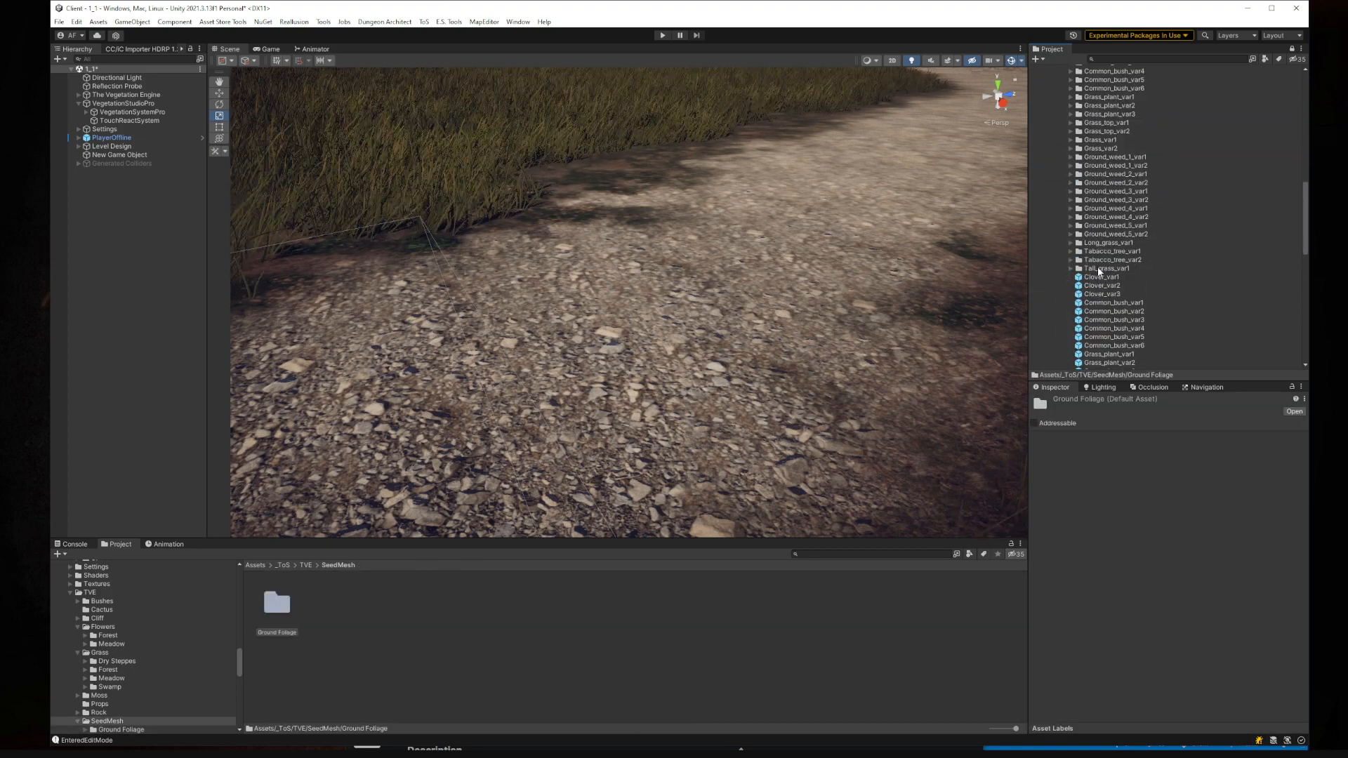
scroll(1137, 285, "down", 4)
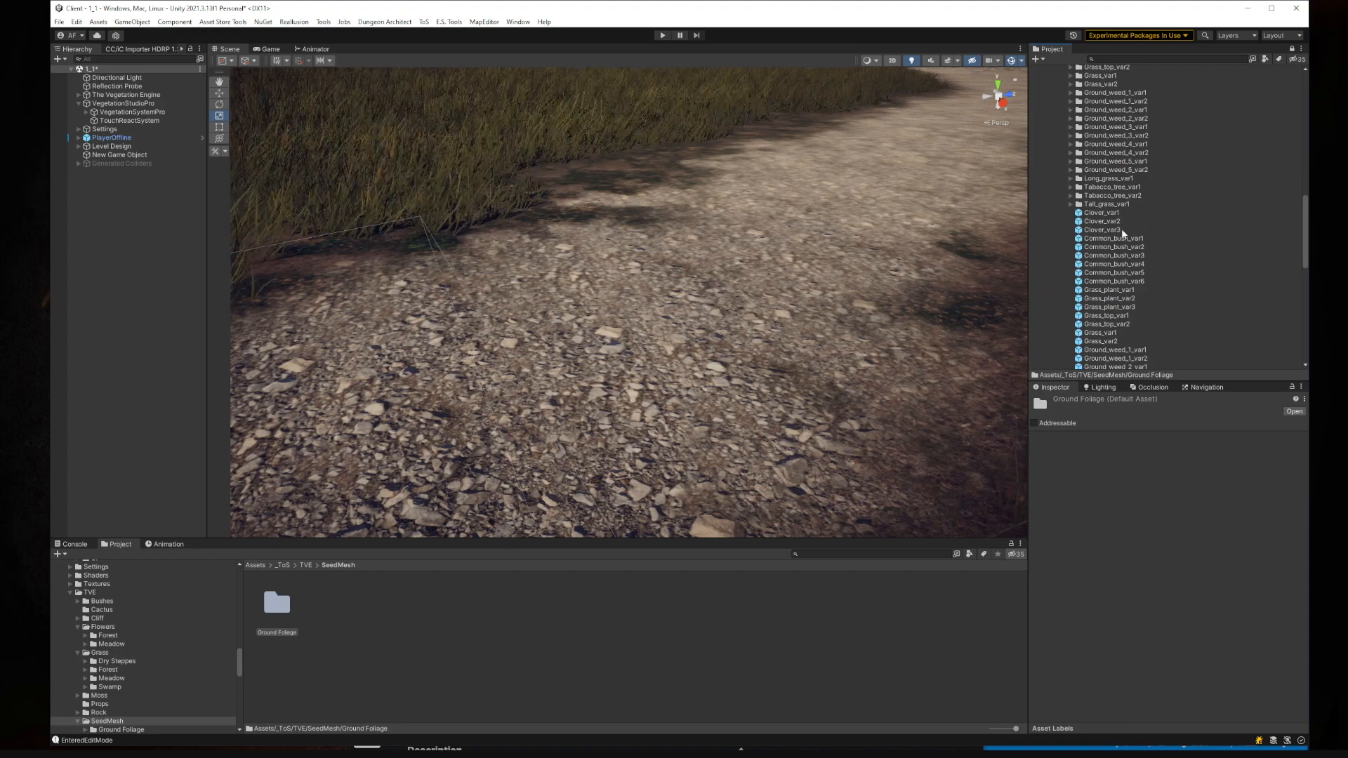
- Open The Vegetation Engine's Prefab Converter for Clover_var1, Clover_var2 and Clover_var3, and enlarge its window
left_click(1102, 213)
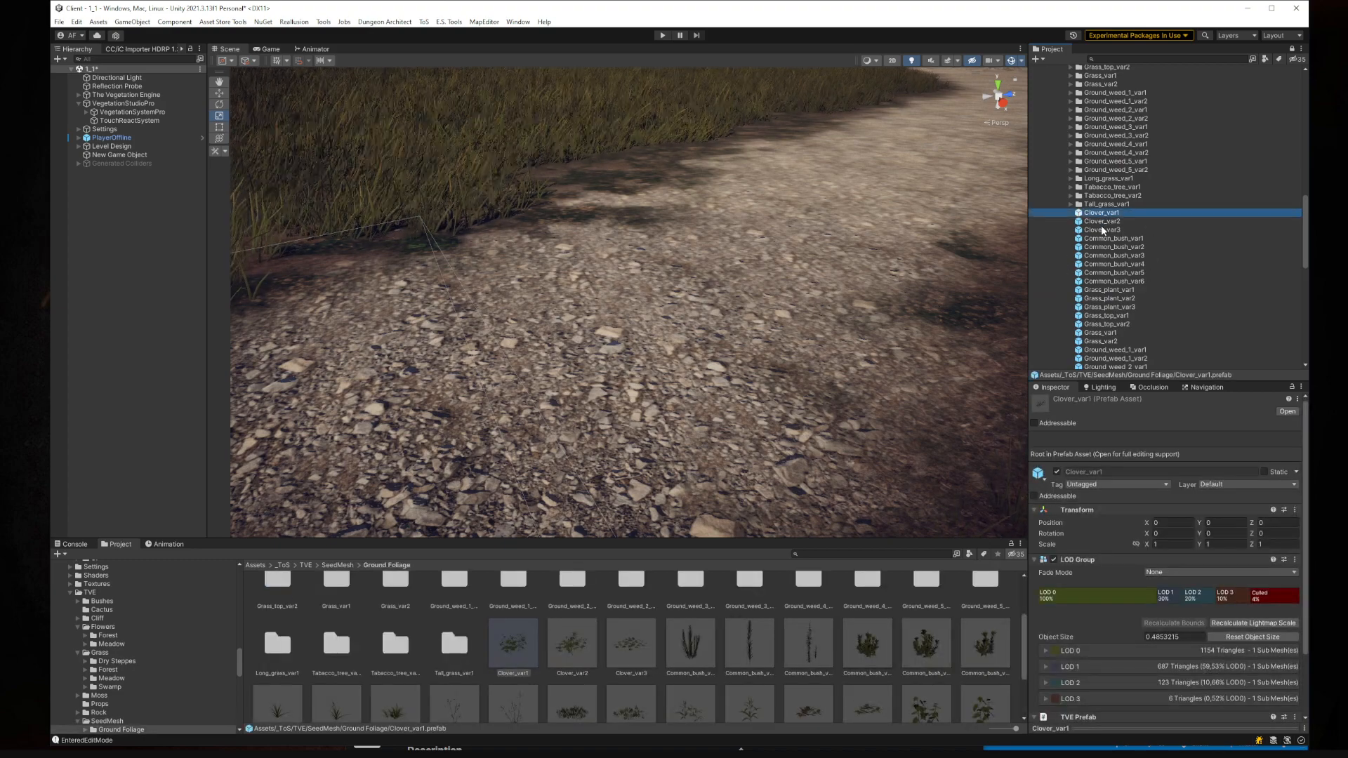
left_click(1102, 230, "shift")
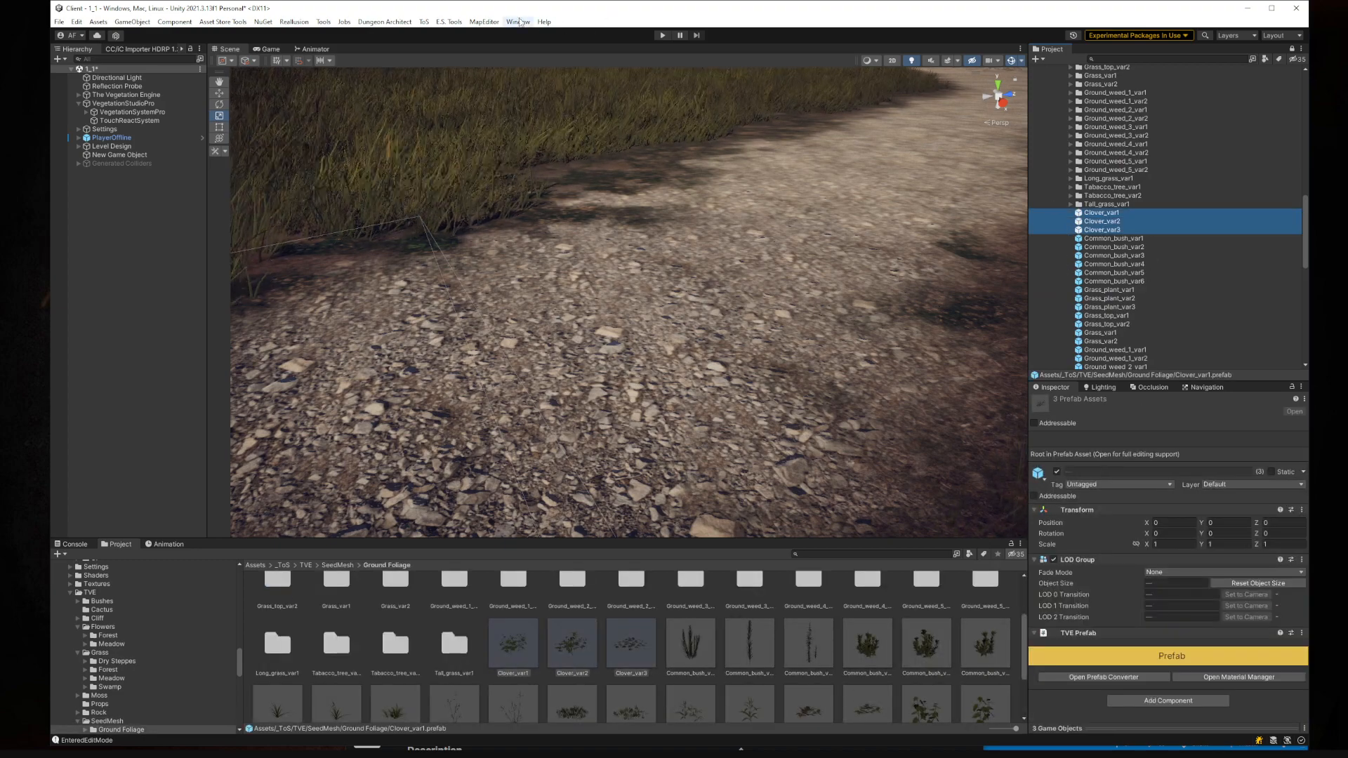
left_click(520, 22)
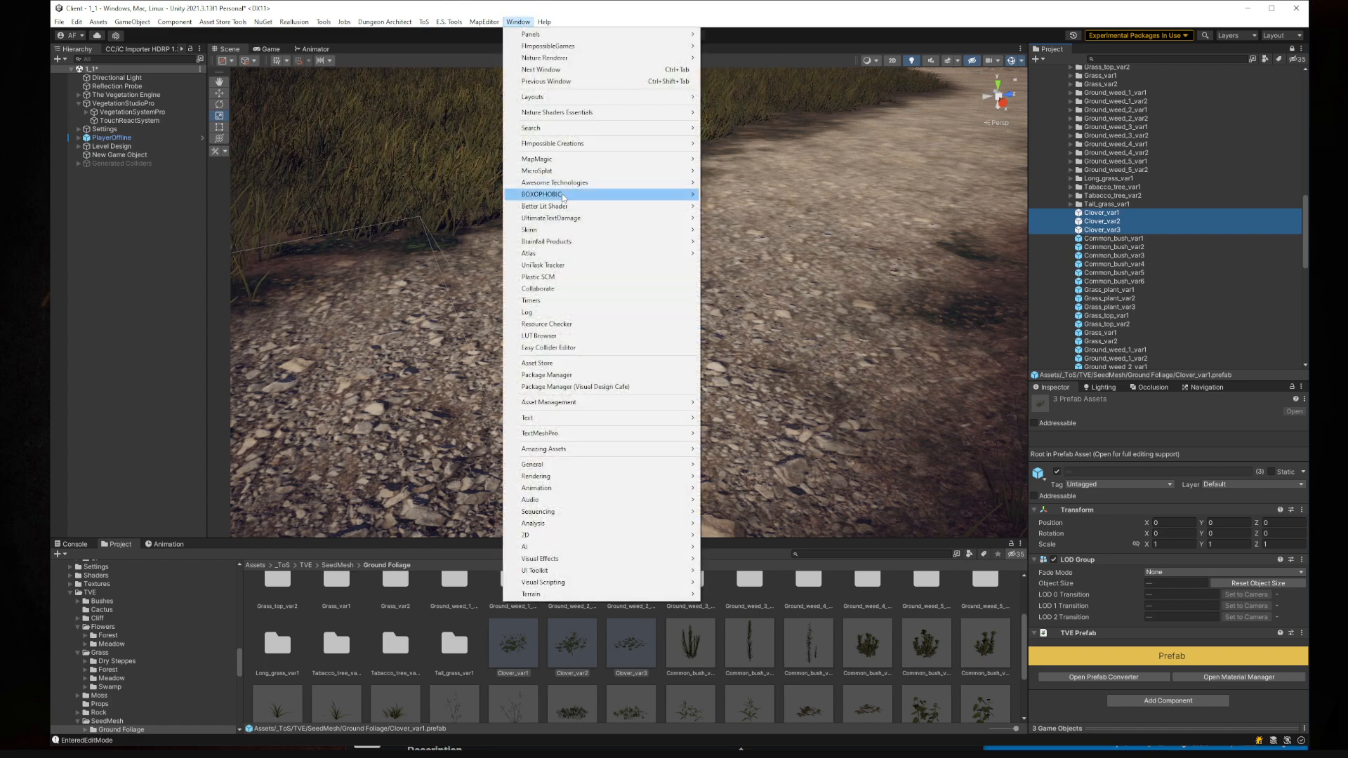
mouse_move(561, 196)
mouse_move(751, 195)
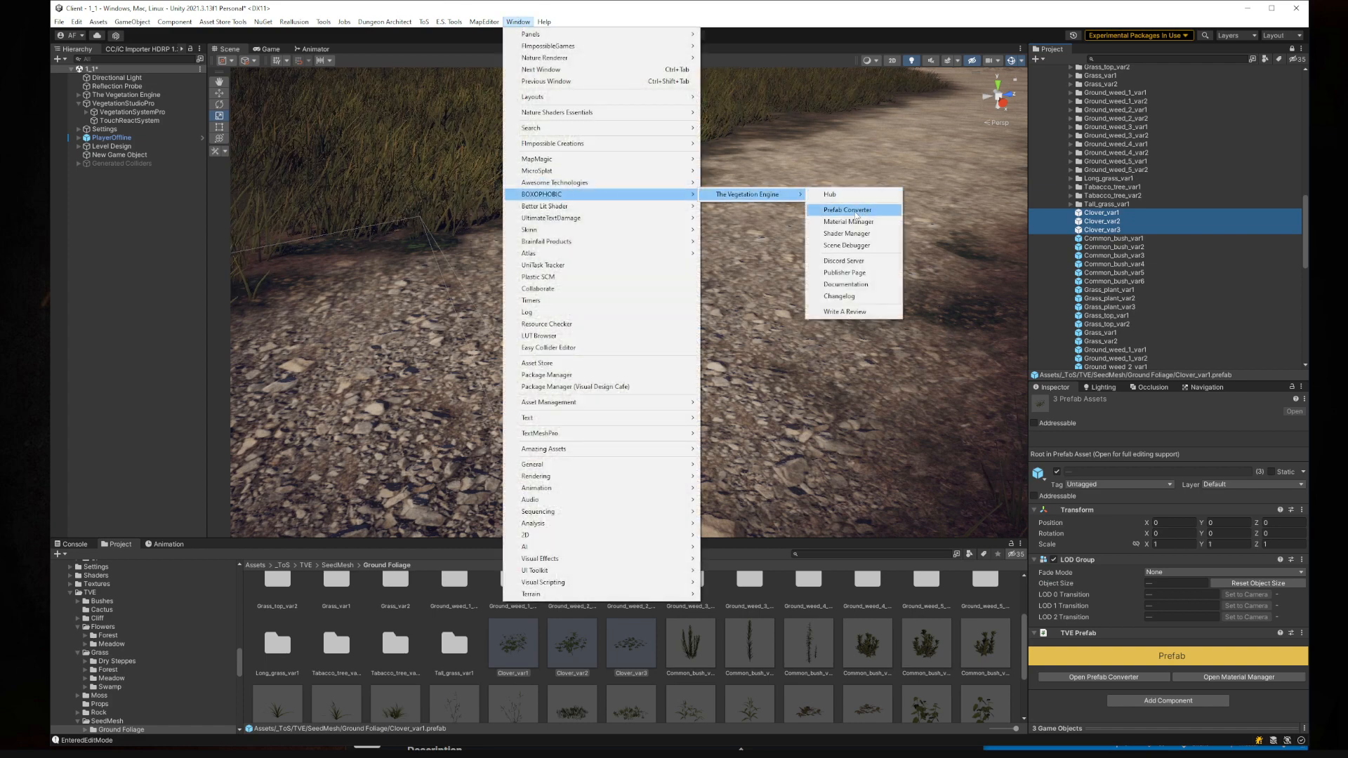
left_click(846, 210)
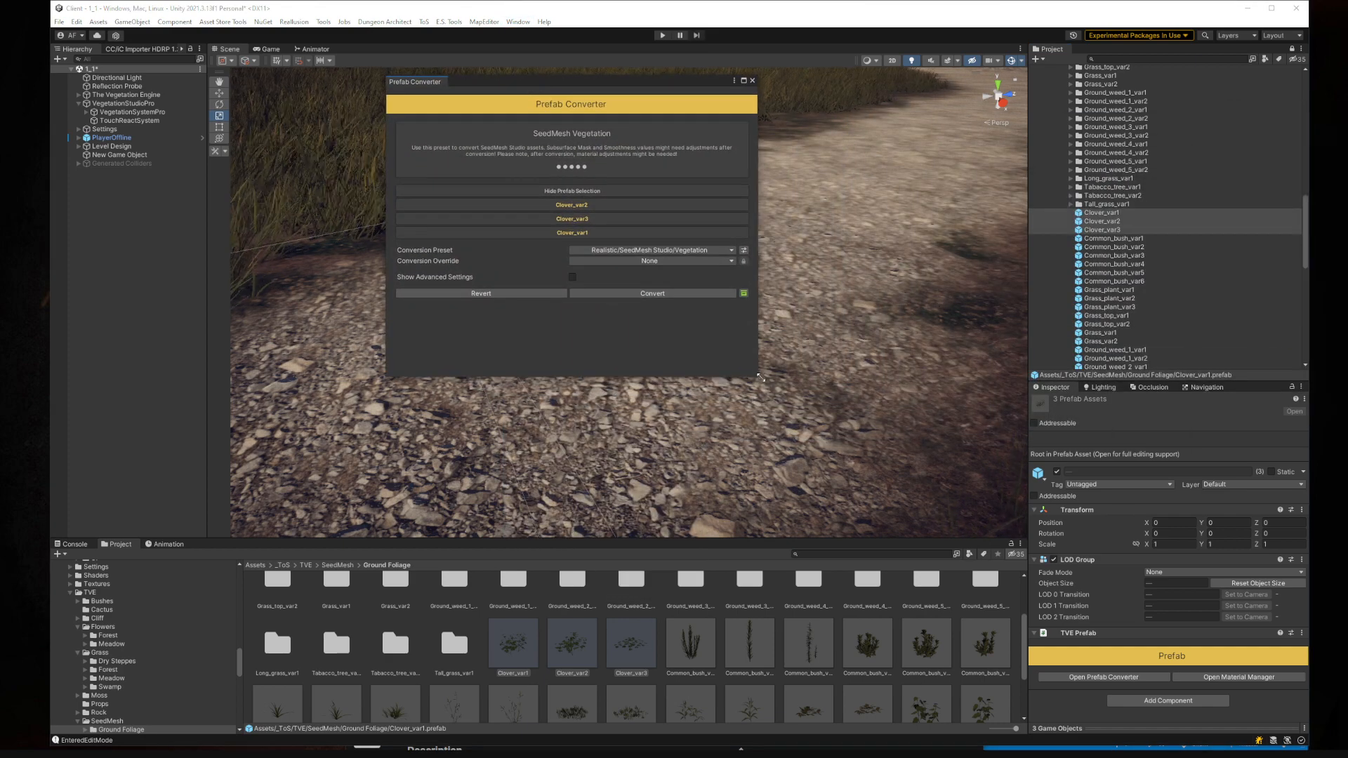
left_click_drag(758, 380, 792, 511)
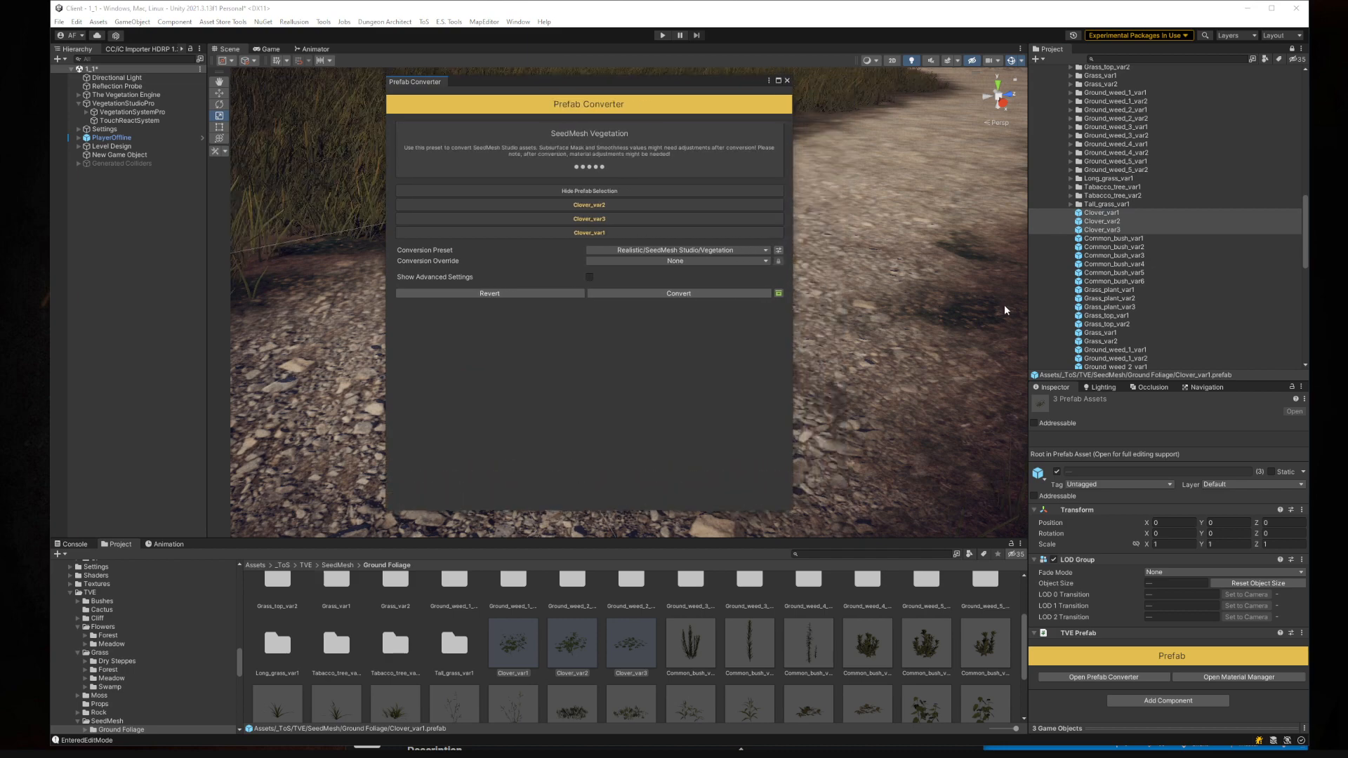
- Select the original Clover_var1, Clover_var2 and Clover_var3 prefabs in _Leveling > SeedMesh > Ground Foliage Vol.2 > Prefabs for the Prefab Converter
scroll(1087, 250, "up", 15)
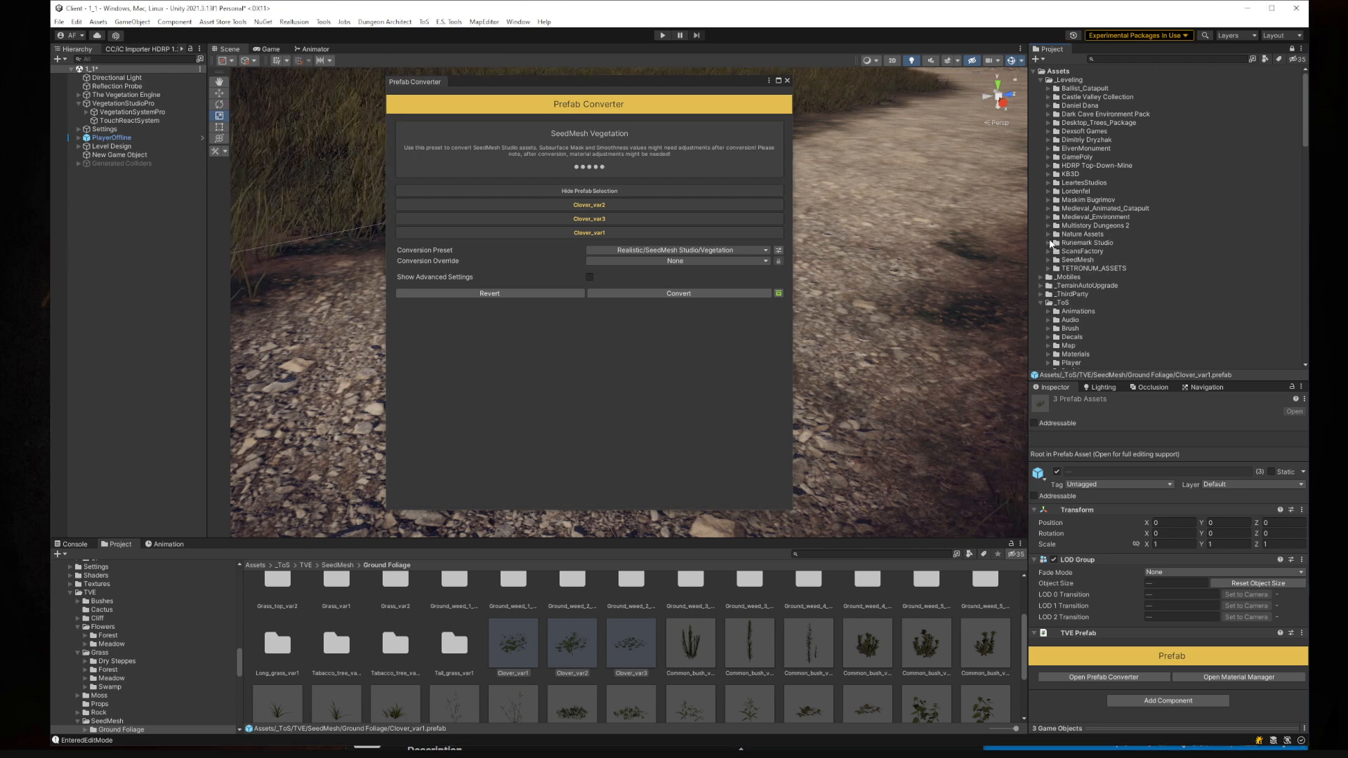
left_click(1048, 259)
scroll(1095, 245, "down", 5)
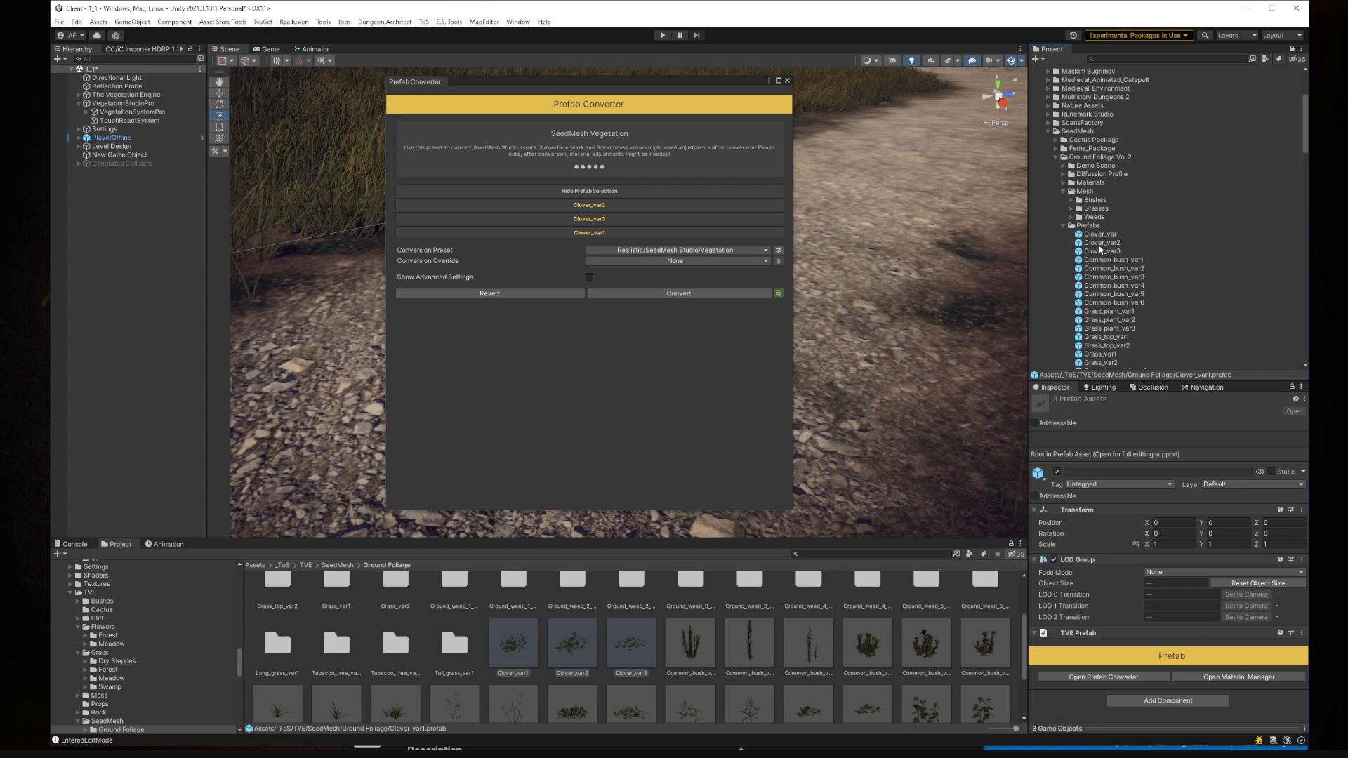
left_click(1102, 245)
left_click(1101, 251, "shift")
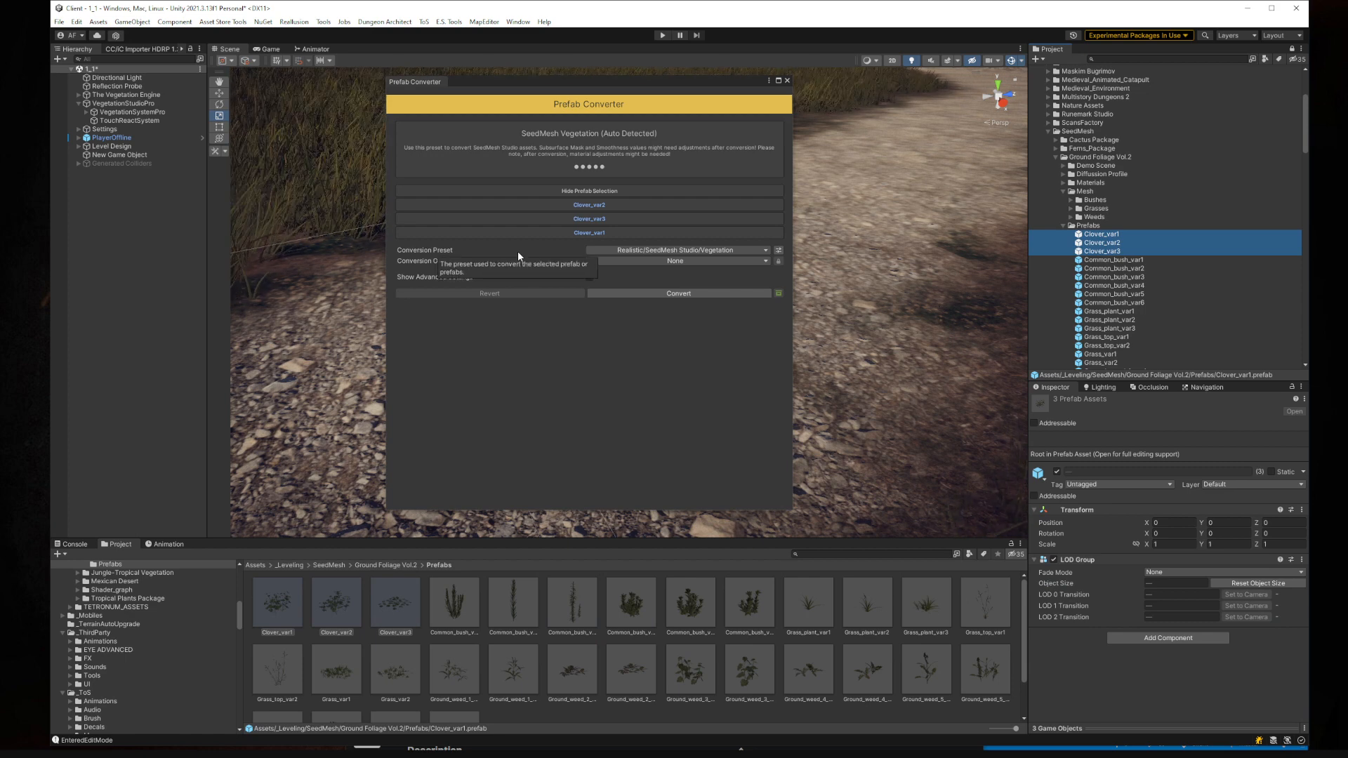
- Look through the Realistic conversion presets in the Prefab Converter, and close the converter without converting the clover prefabs
left_click(610, 250)
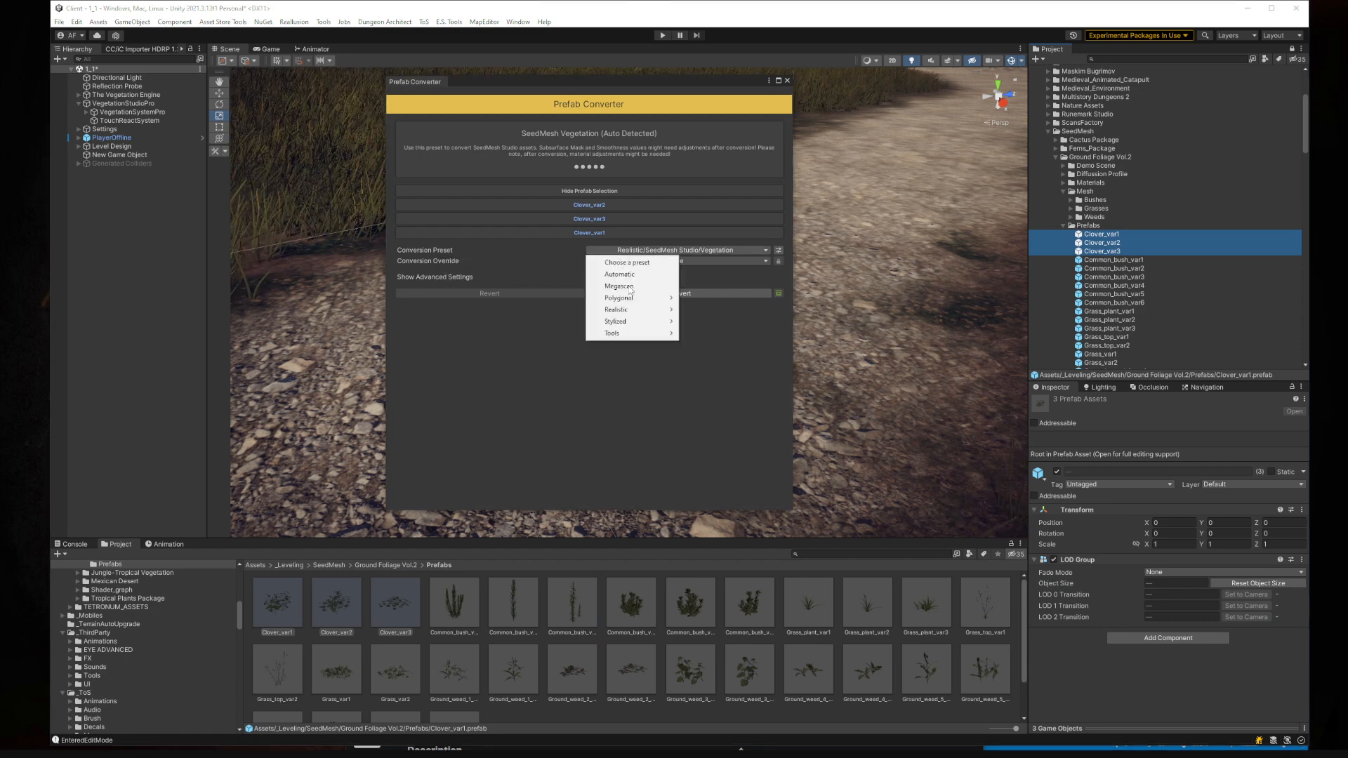
mouse_move(629, 311)
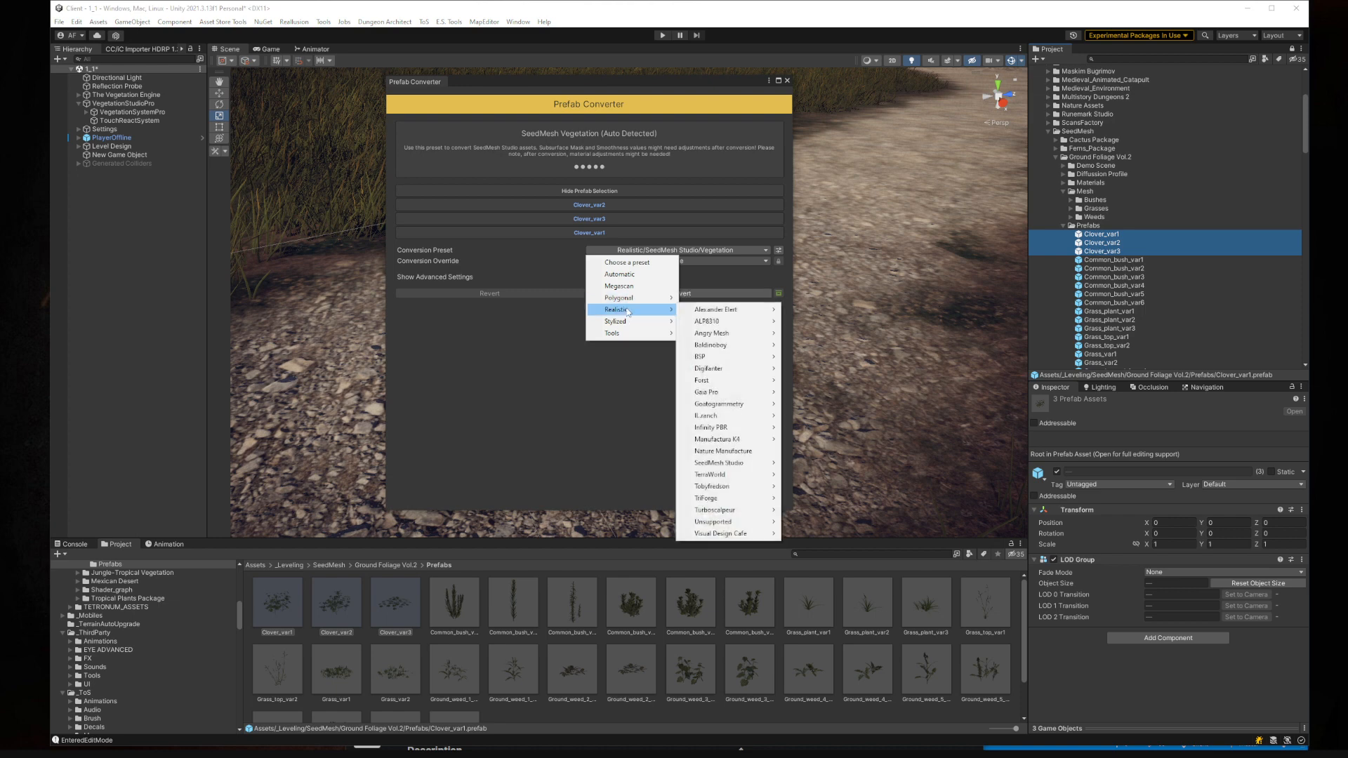
mouse_move(715, 444)
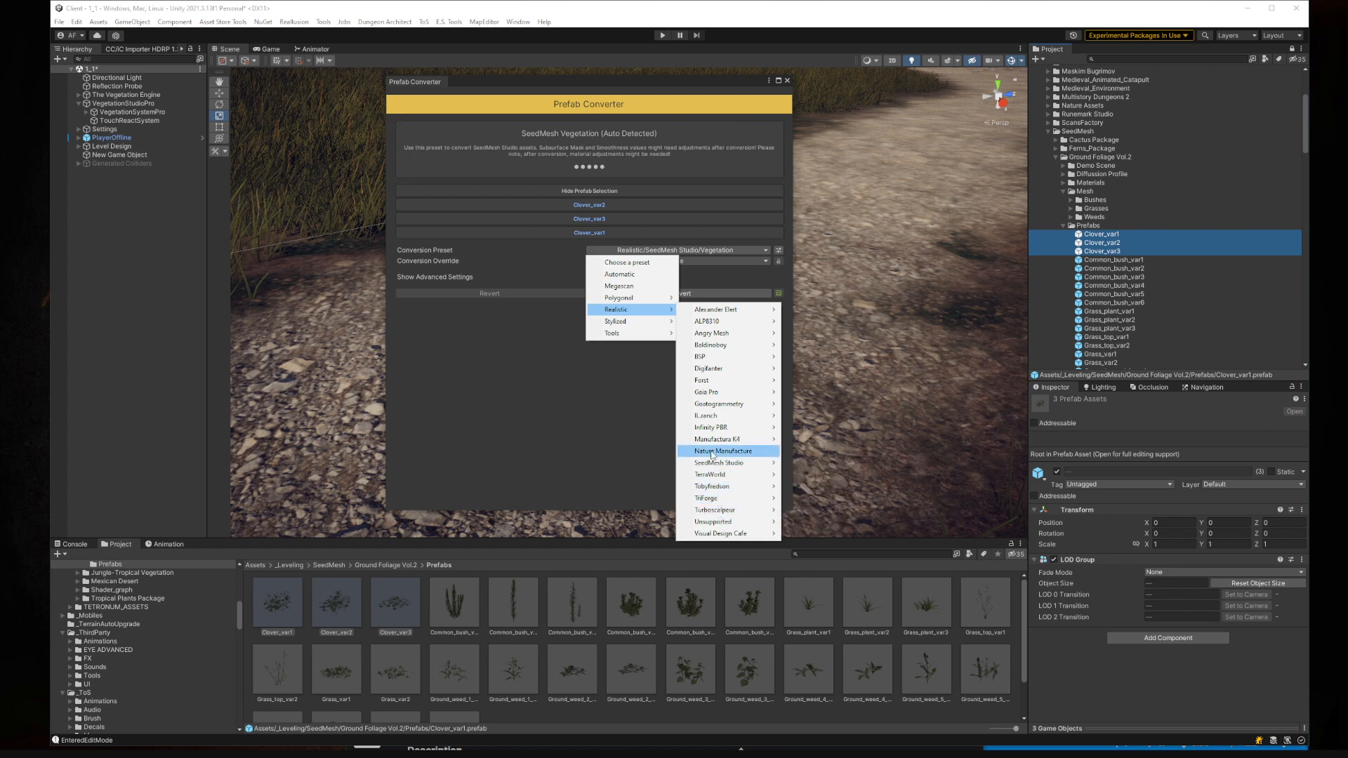
left_click(607, 356)
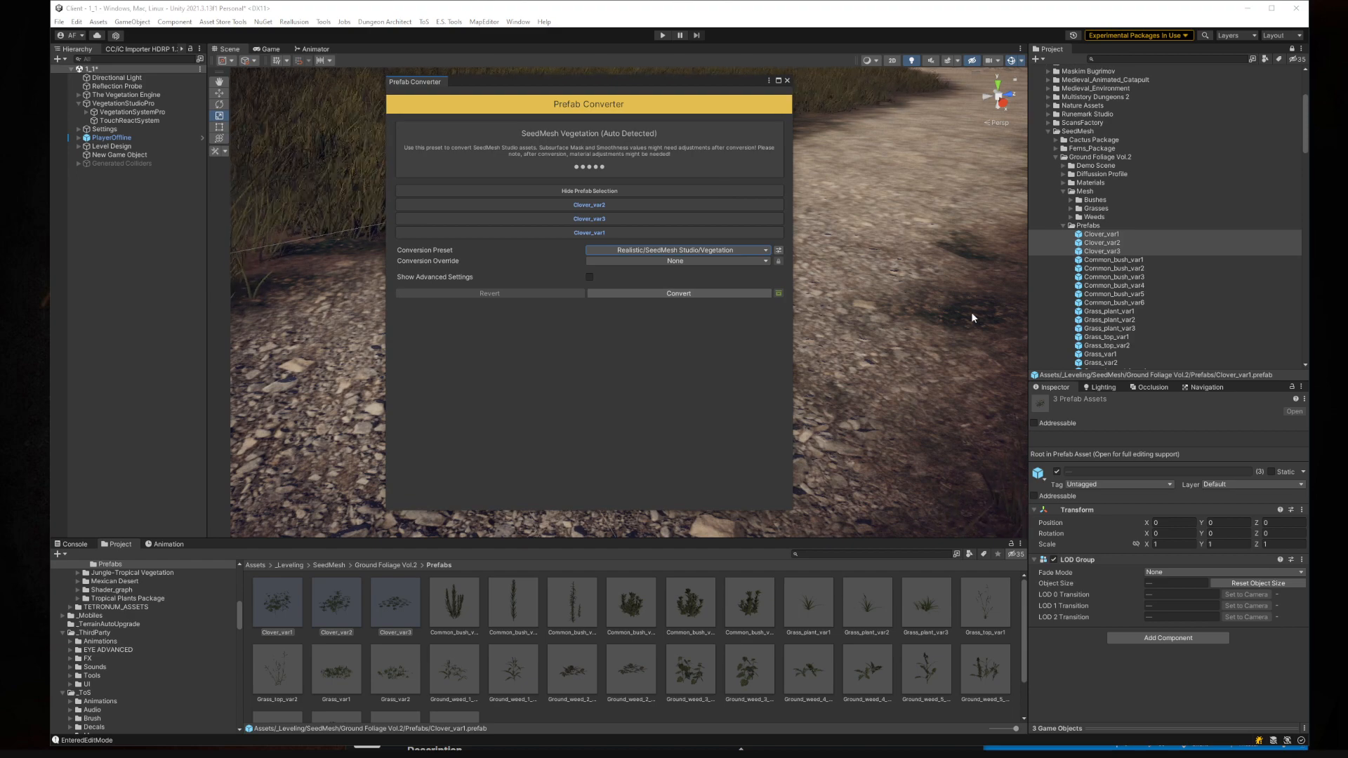
left_click(787, 81)
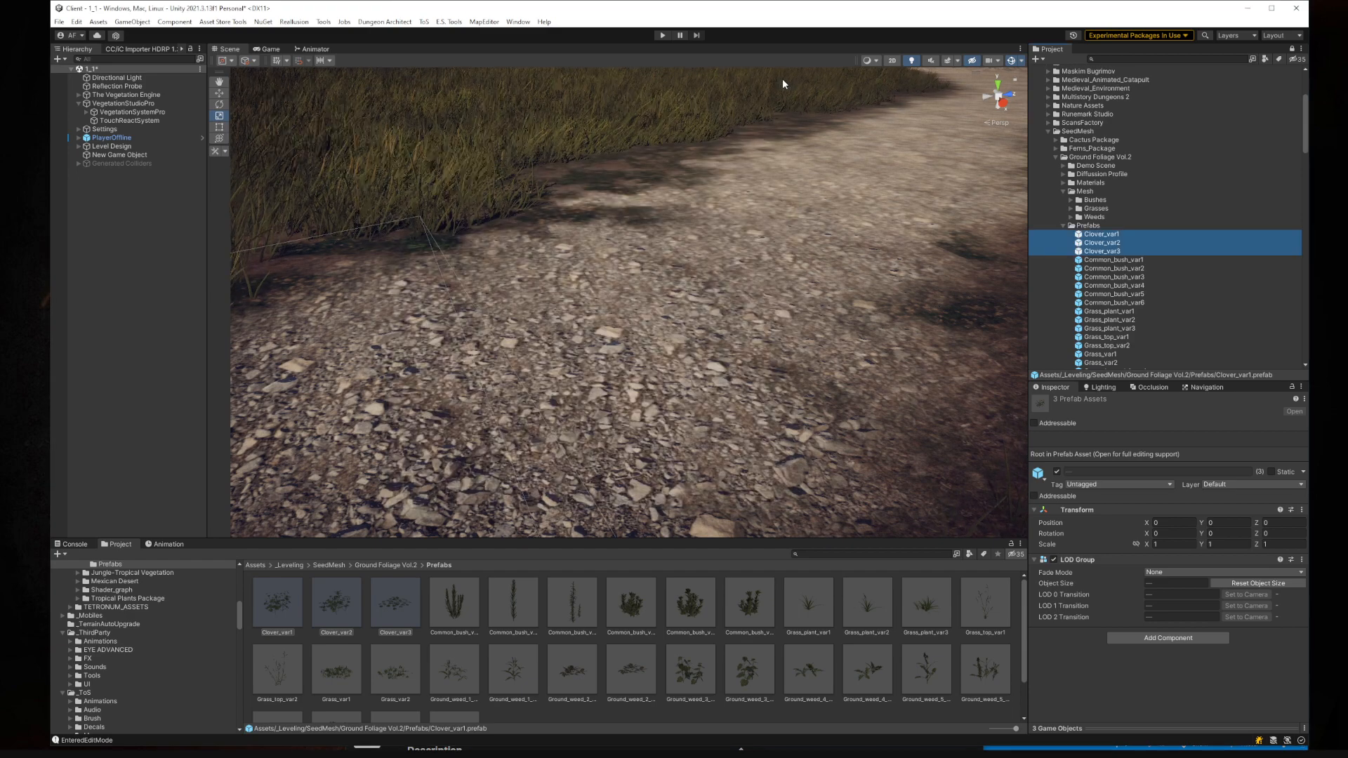
- Examine the shader settings of the original Grasses material in Ground Foliage Vol.2 > Materials > Grasses
left_click(1063, 183)
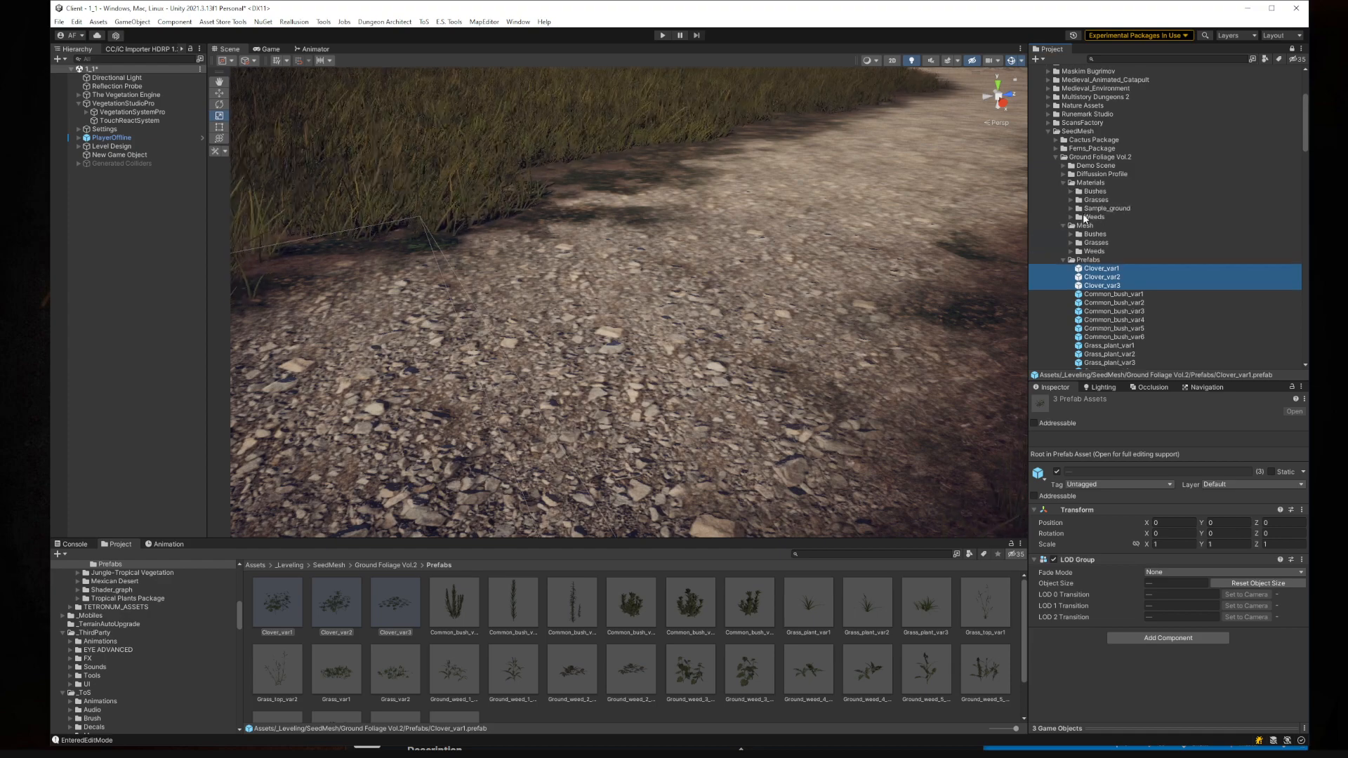
left_click(1070, 200)
left_click(1097, 217)
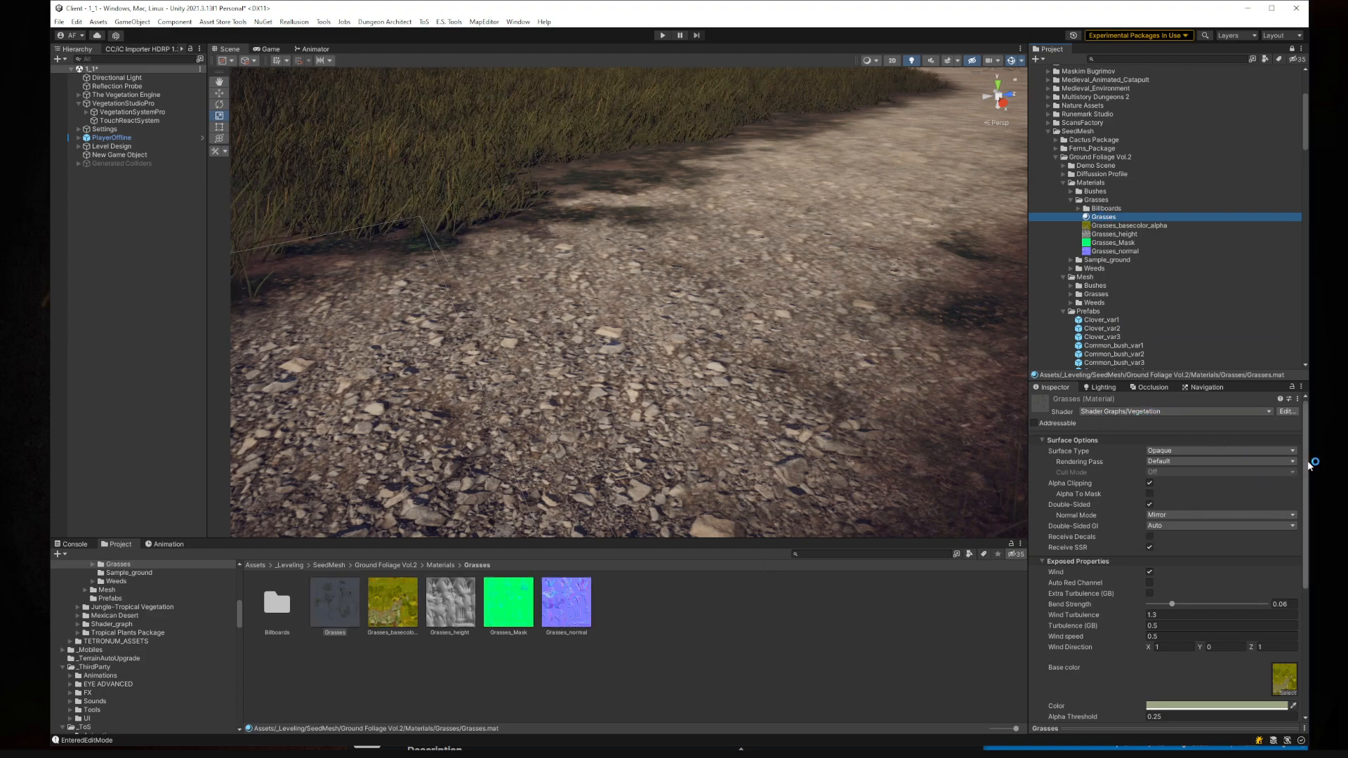
left_click_drag(1309, 465, 1304, 523)
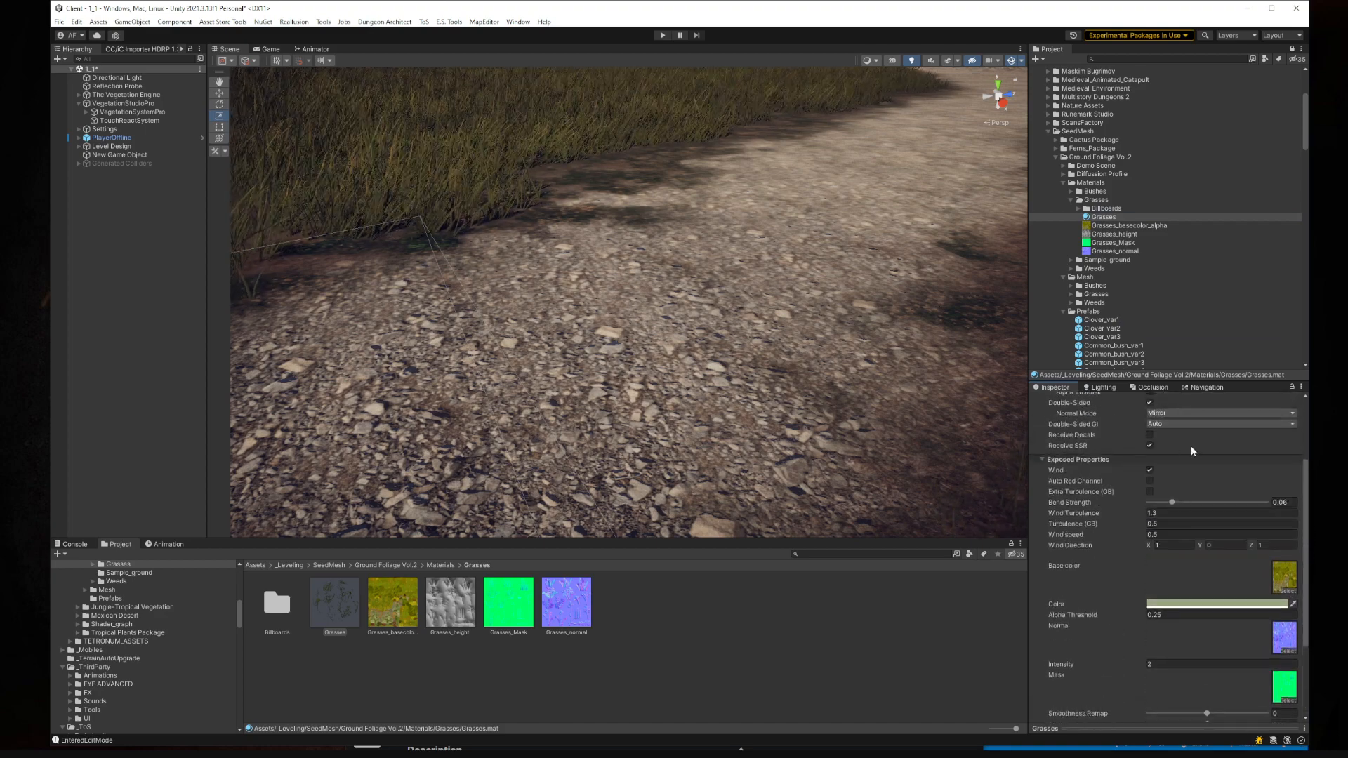
scroll(1179, 514, "up", 5)
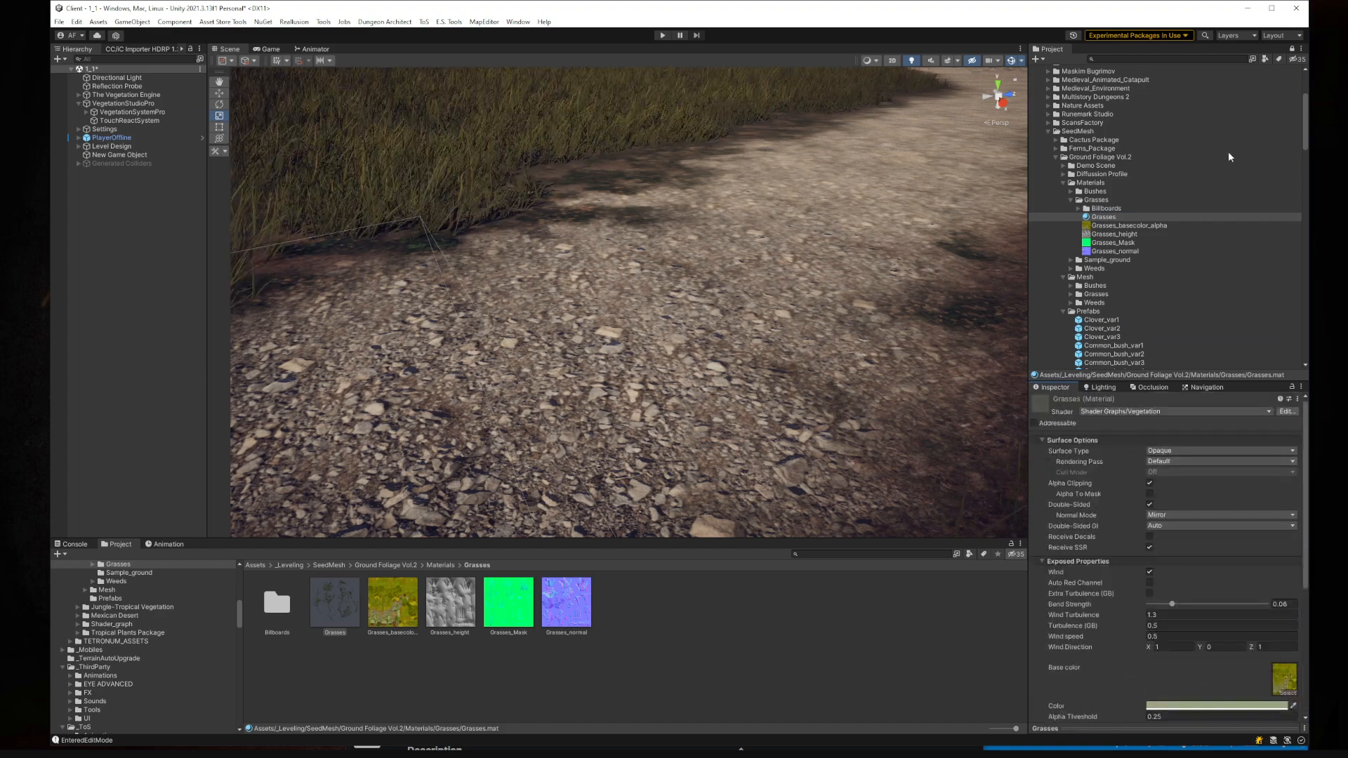
- Examine the render and global settings of Grasses C4 (TVE Material) in TVE > SeedMesh > Ground Foliage > Grass_var1
left_click_drag(1306, 144, 1307, 224)
left_click(1070, 236)
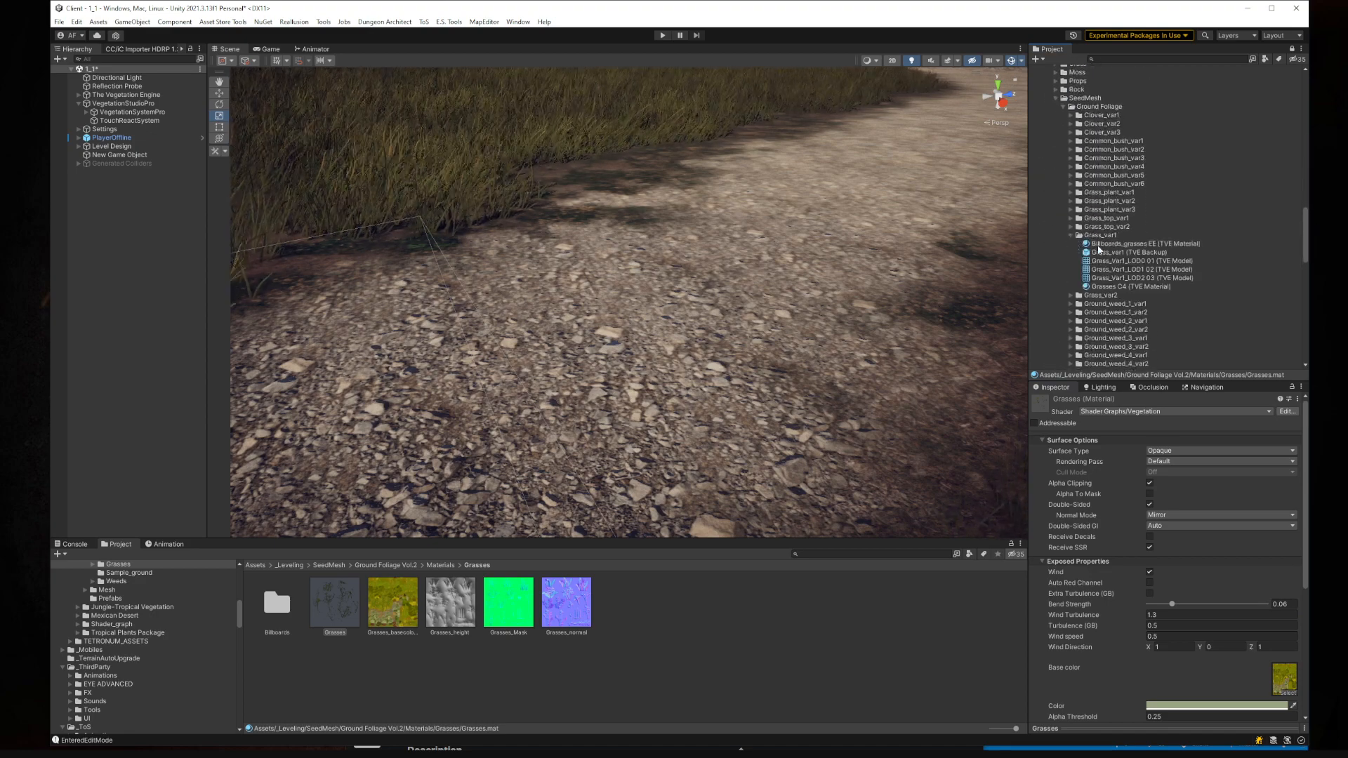
left_click(1104, 245)
left_click(1137, 286)
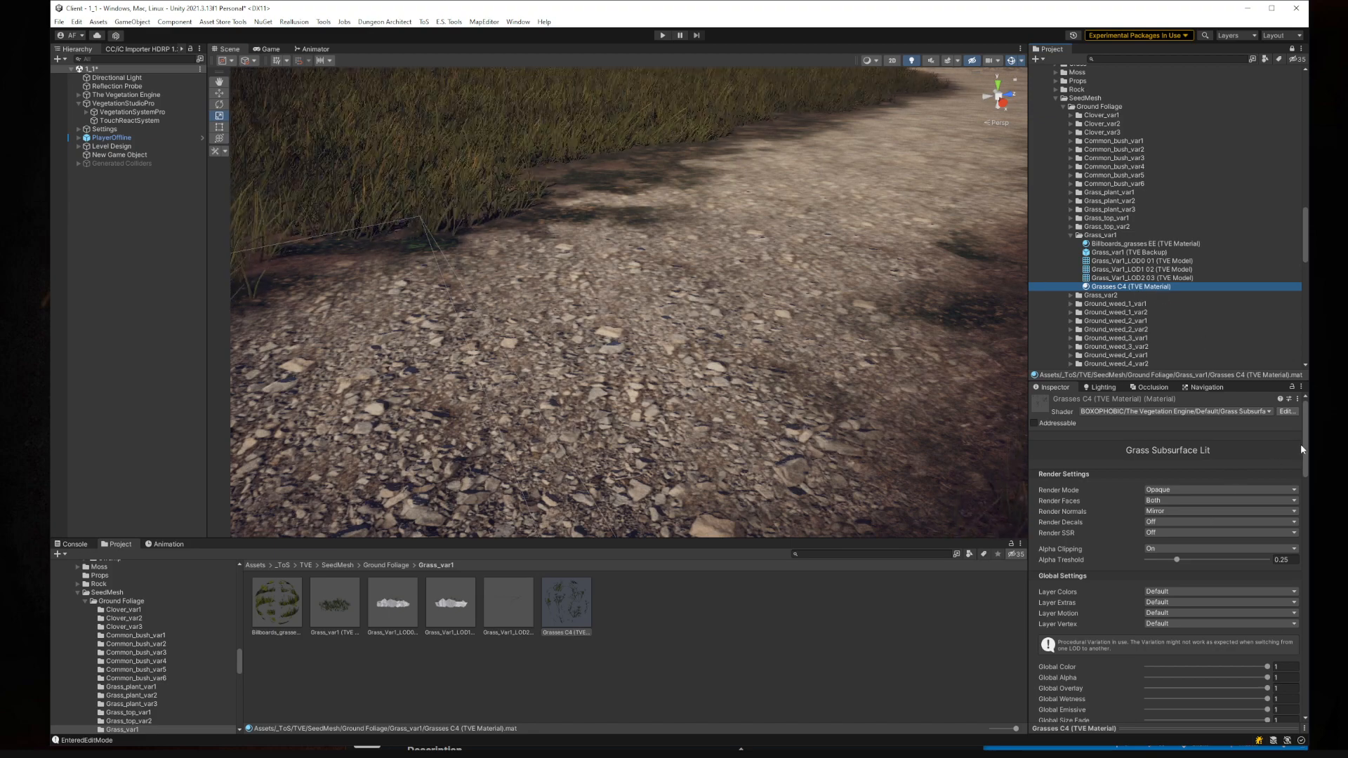
mouse_move(1308, 433)
left_mouse_down()
mouse_move(1300, 527)
mouse_move(1318, 702)
mouse_move(1309, 428)
left_mouse_up()
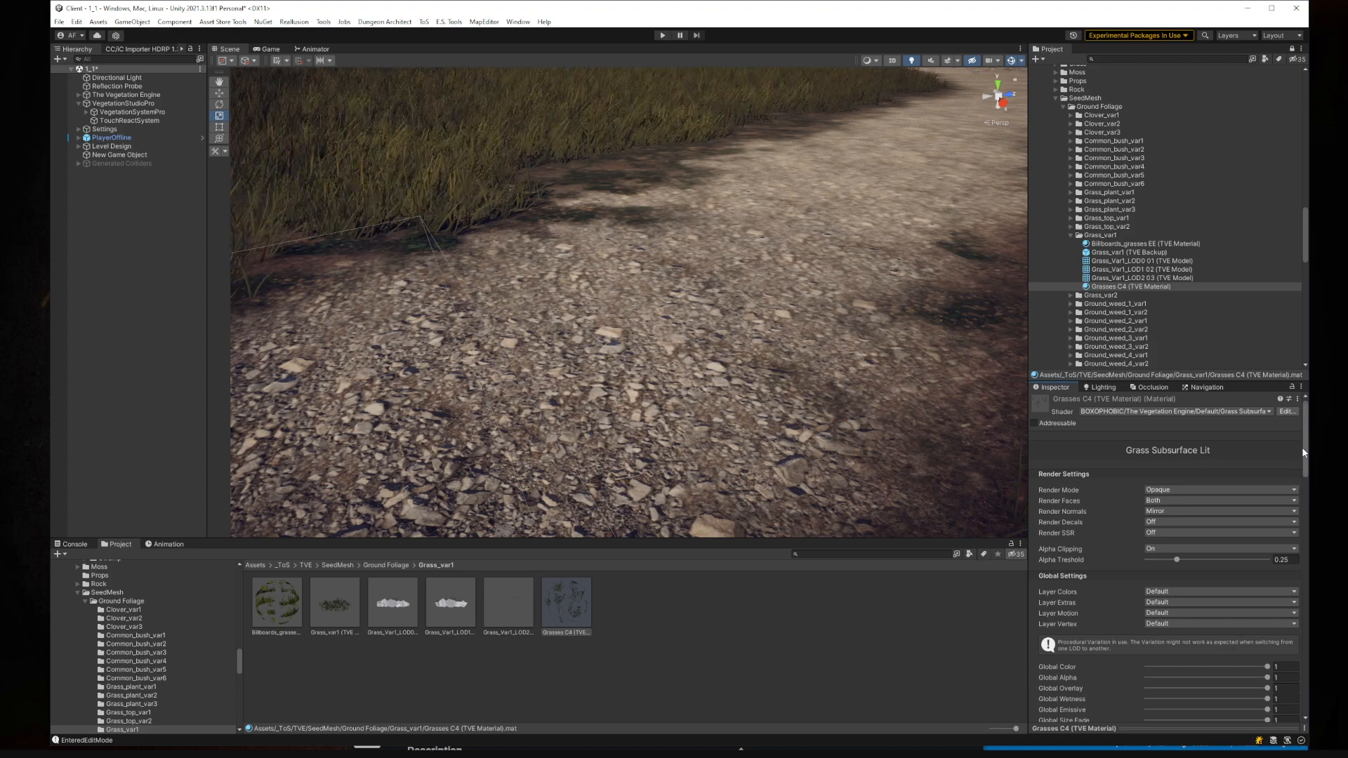
scroll(1303, 453, "down", 3)
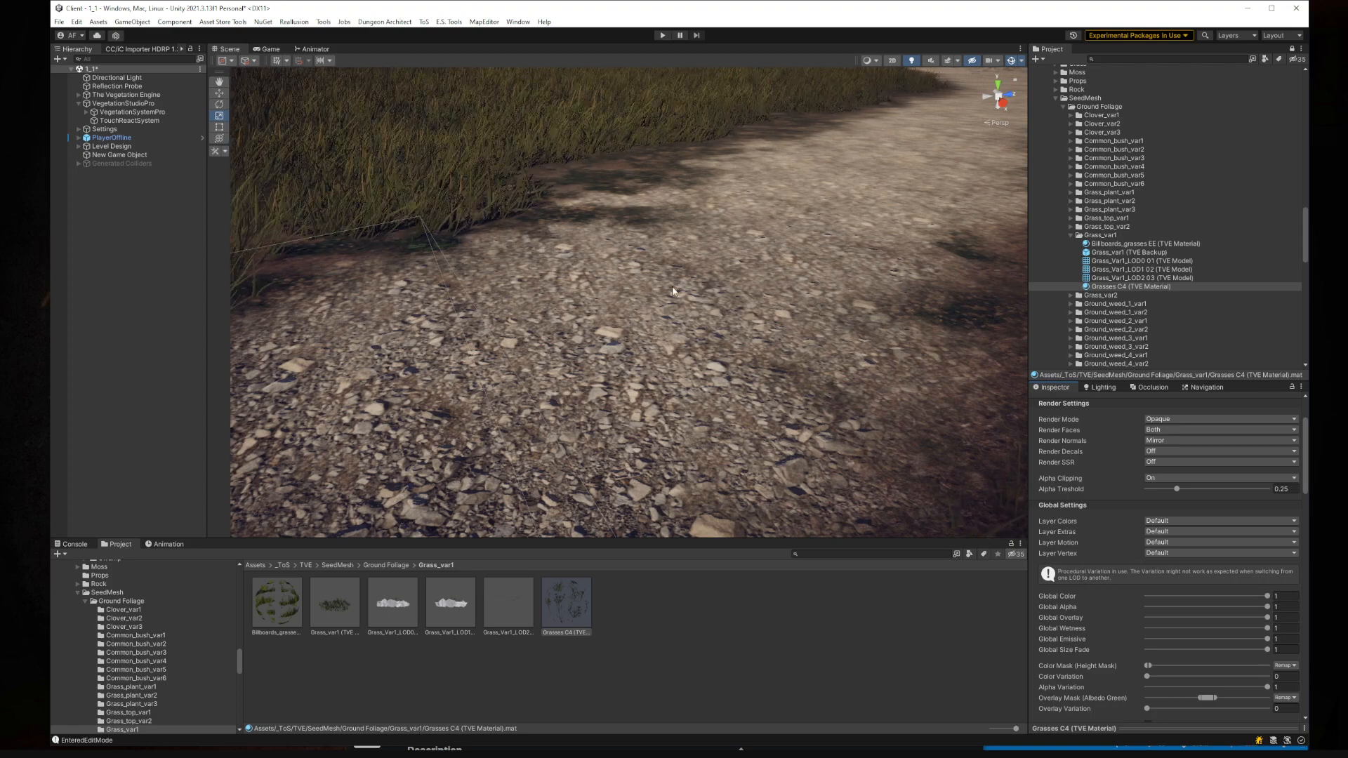
right_click_drag(673, 291, 622, 297)
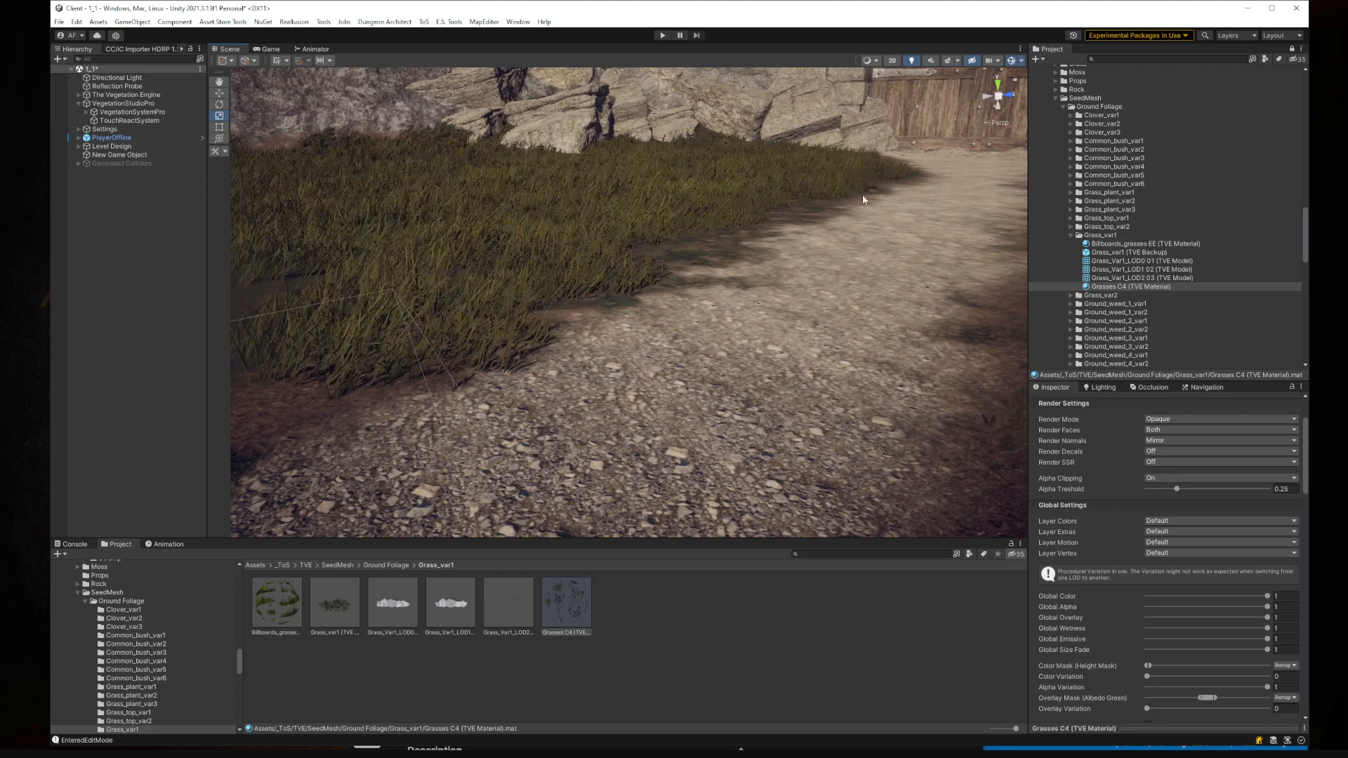
- Collapse the Grass_var1 folder and select the converted Grass_top_var2 prefab in TVE > SeedMesh > Ground Foliage
left_click(1071, 227)
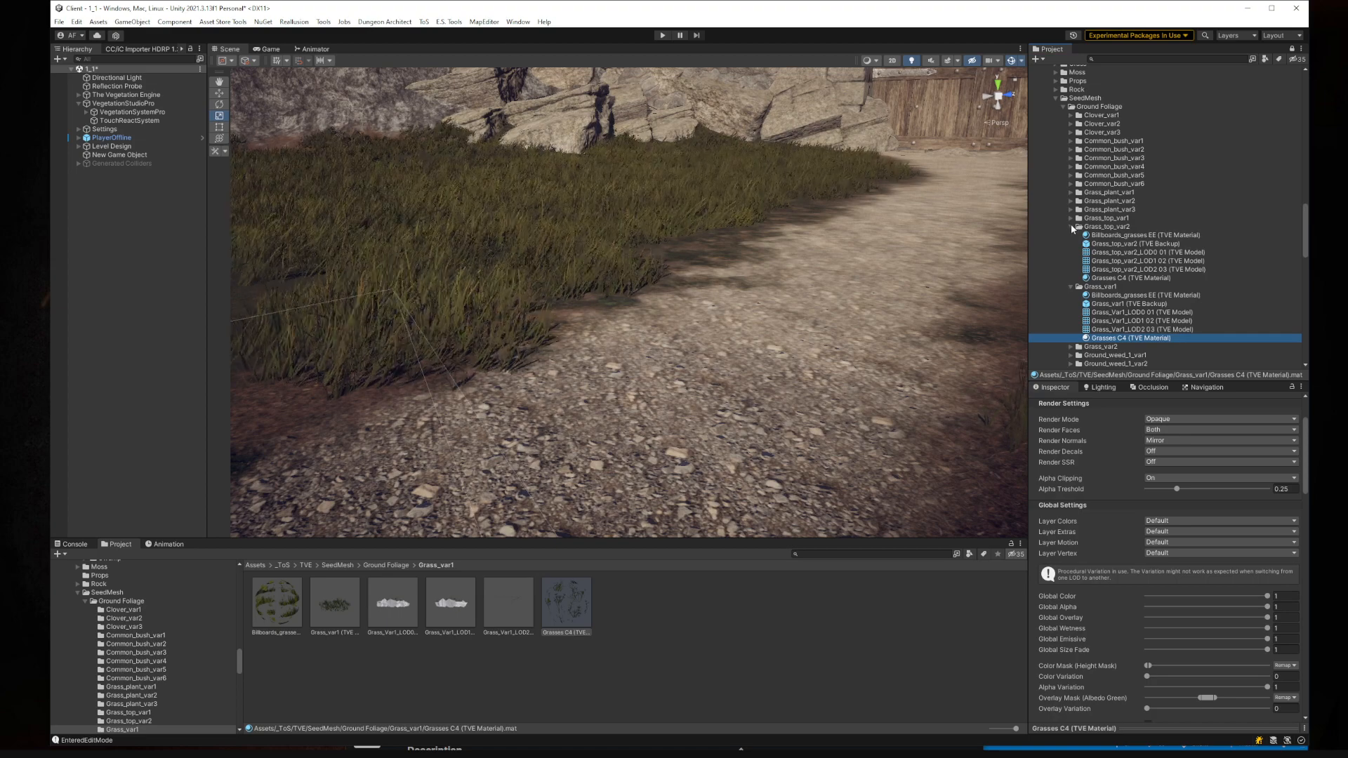
left_click(1071, 226)
left_click(1071, 234)
left_click(1095, 107)
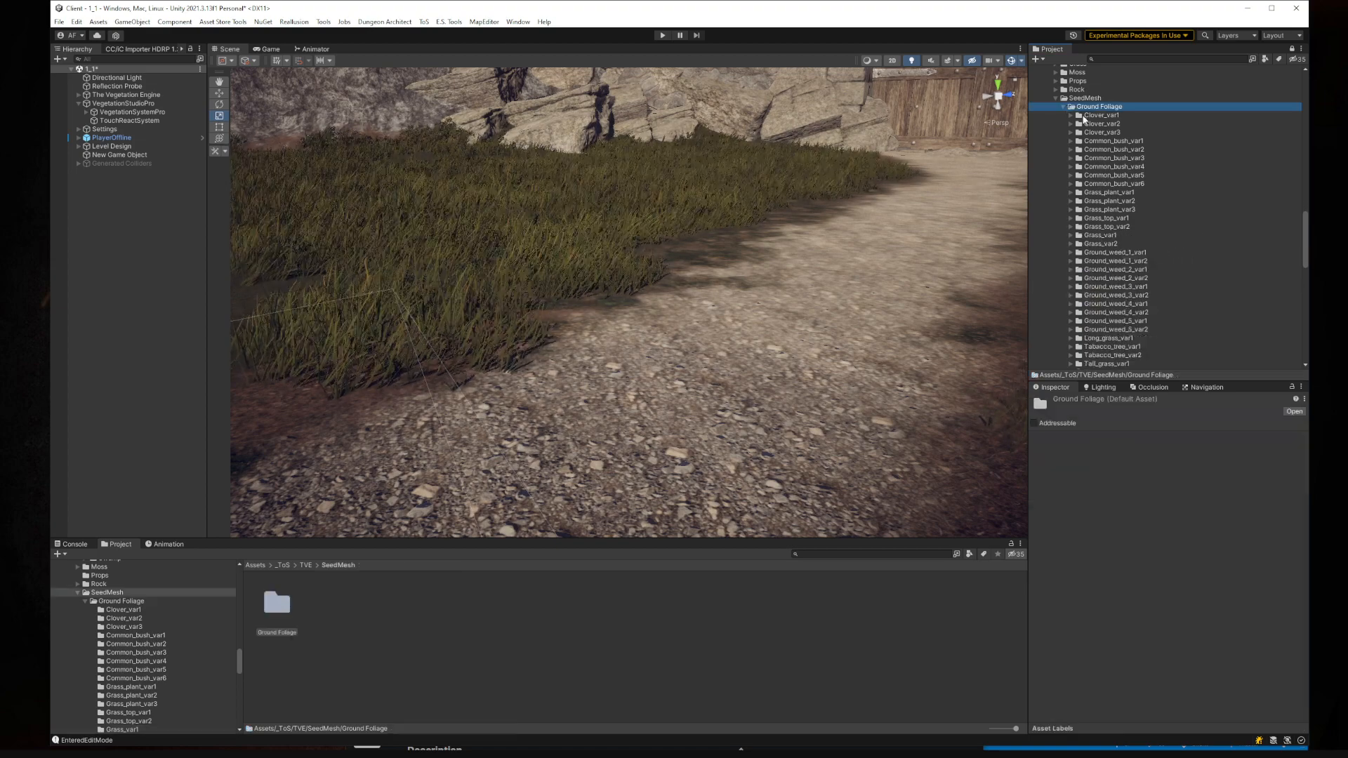
scroll(1095, 210, "down", 6)
left_click(1108, 225)
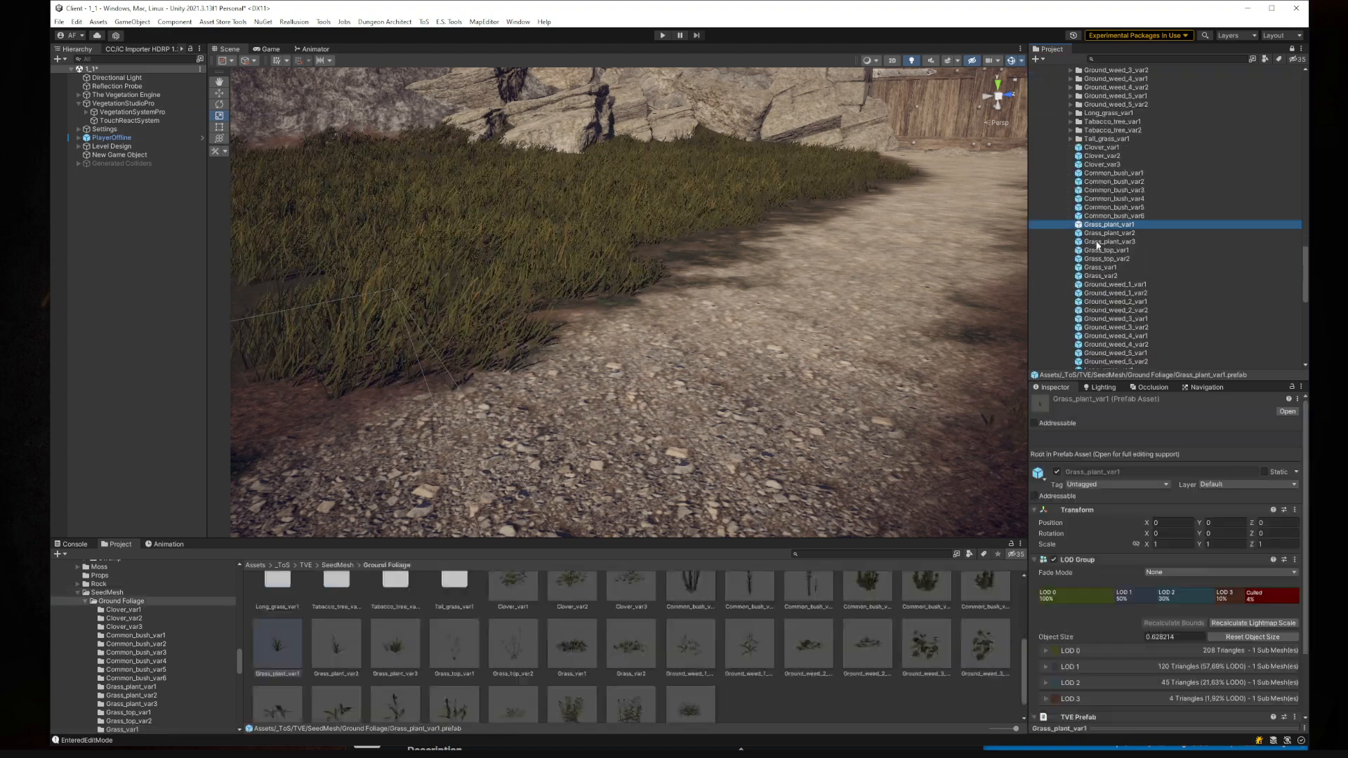
left_click(1106, 259)
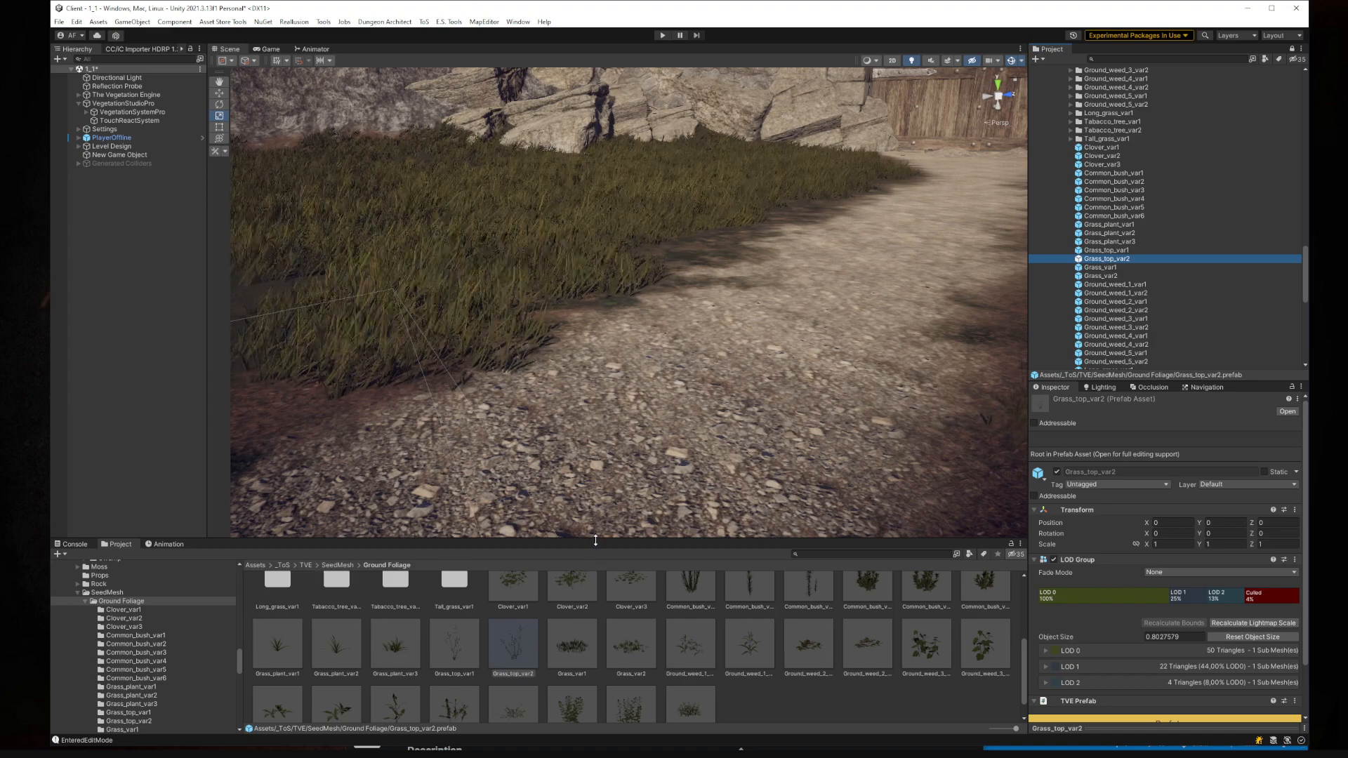
- Enlarge the lower Project browser to look over the Ground Foliage folders and converted prefab thumbnails
left_click_drag(595, 540, 596, 391)
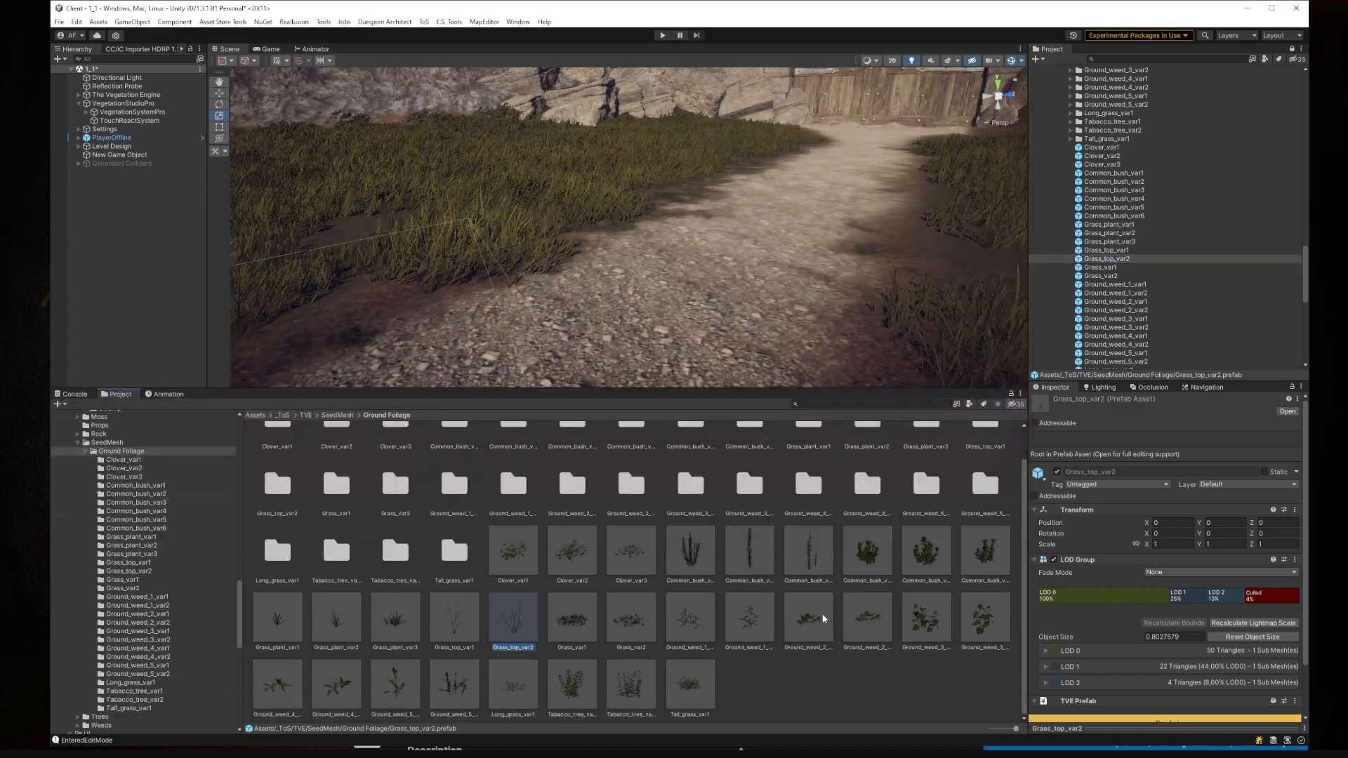
scroll(385, 494, "up", 1)
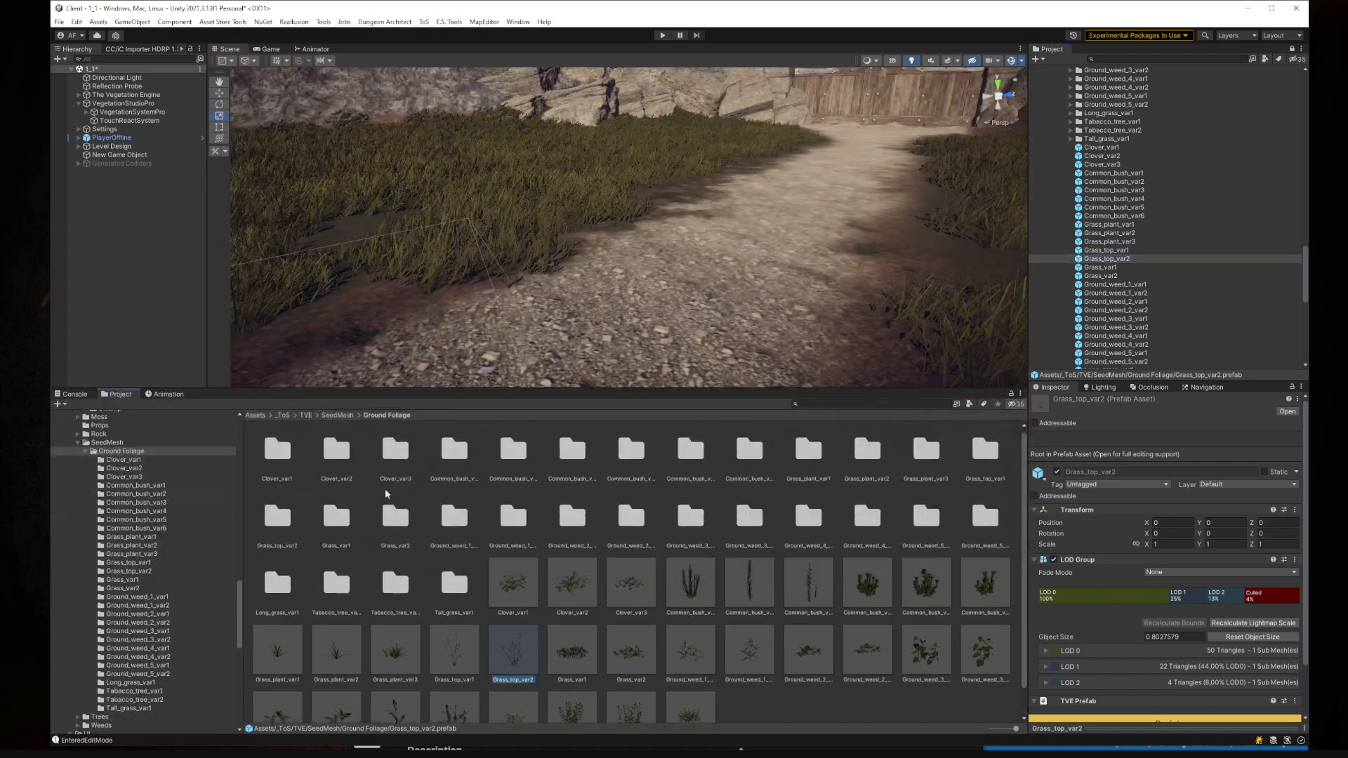
scroll(435, 596, "down", 1)
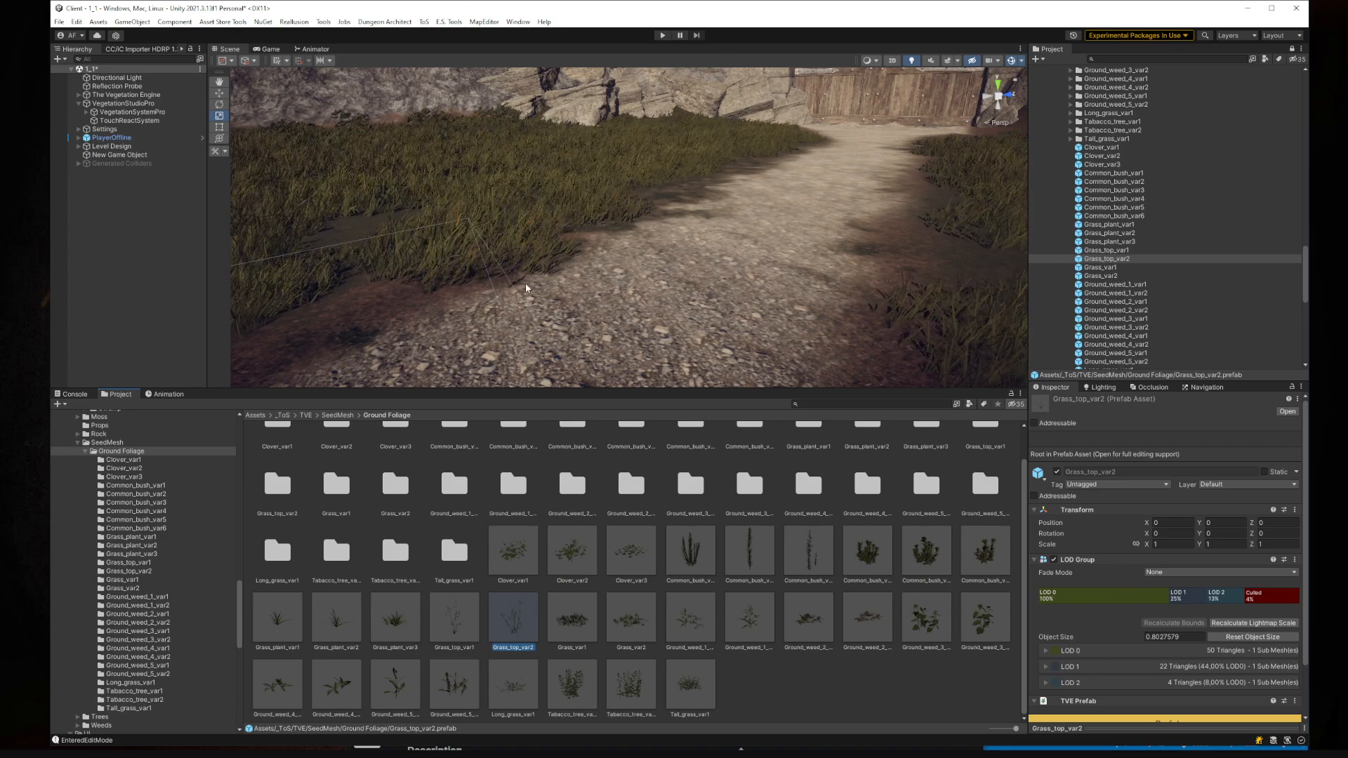
right_click_drag(641, 220, 919, 327)
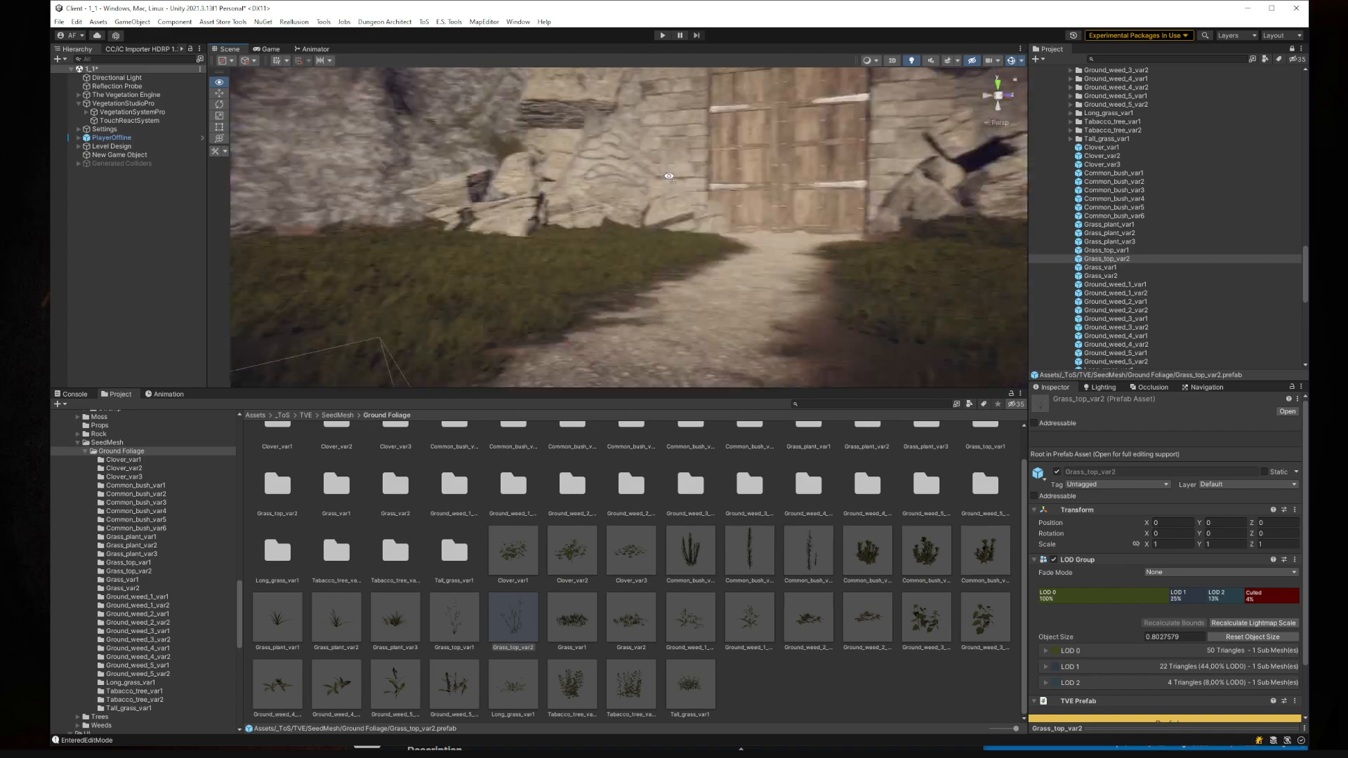